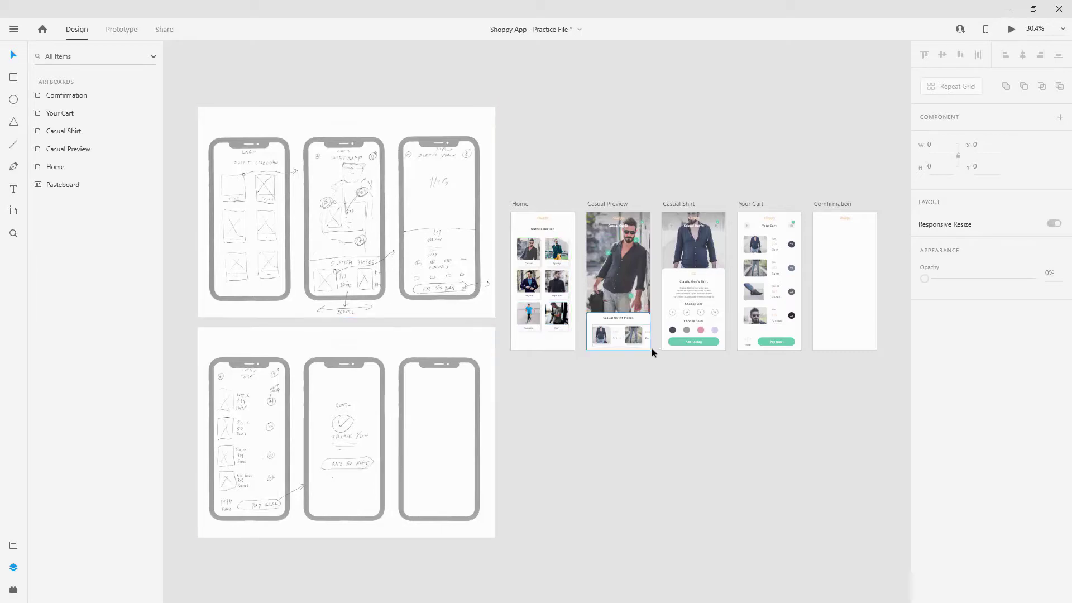
Preview the Casual Preview artboard, toggling its three outfit hotspots and scrolling the Casual Outfit Pieces row sideways
{"action": "left_click", "coordinate": [601, 202]}
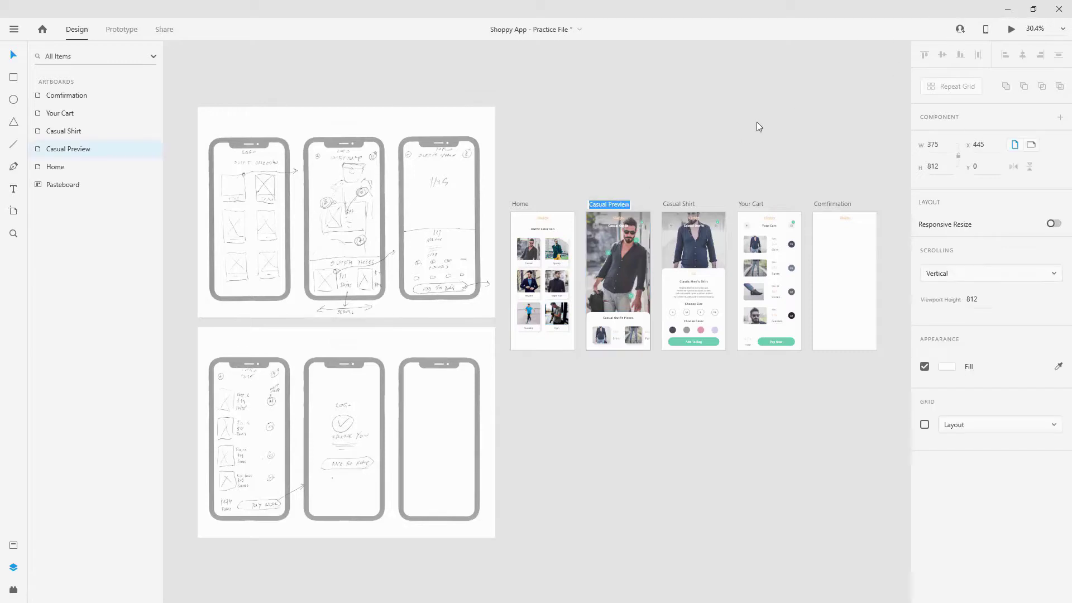
{"action": "left_click", "coordinate": [1013, 31]}
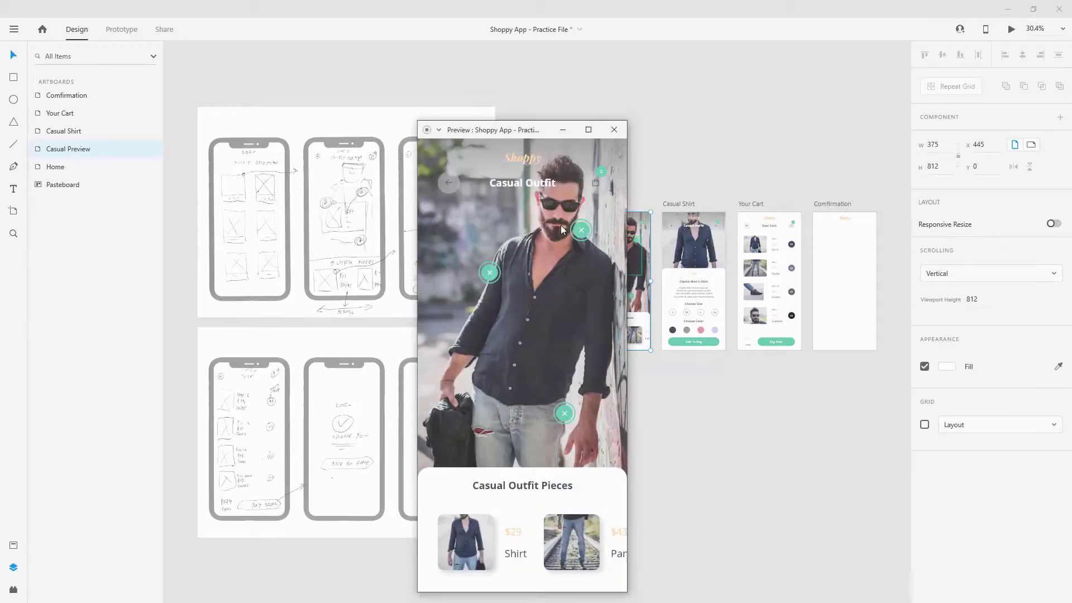
{"action": "left_click", "coordinate": [580, 235]}
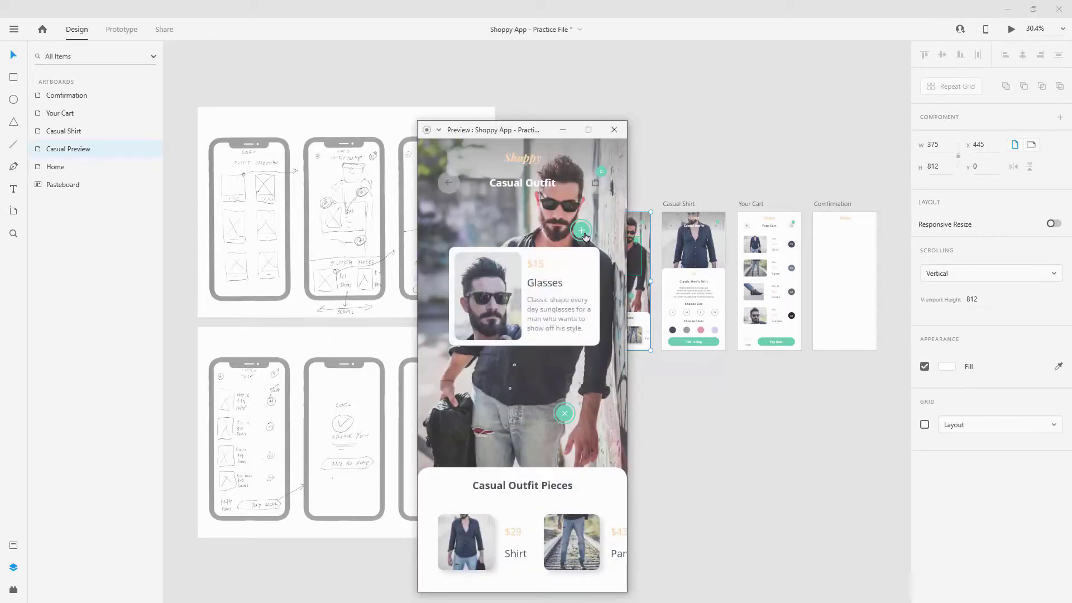
{"action": "left_click", "coordinate": [582, 234]}
{"action": "left_click", "coordinate": [496, 274]}
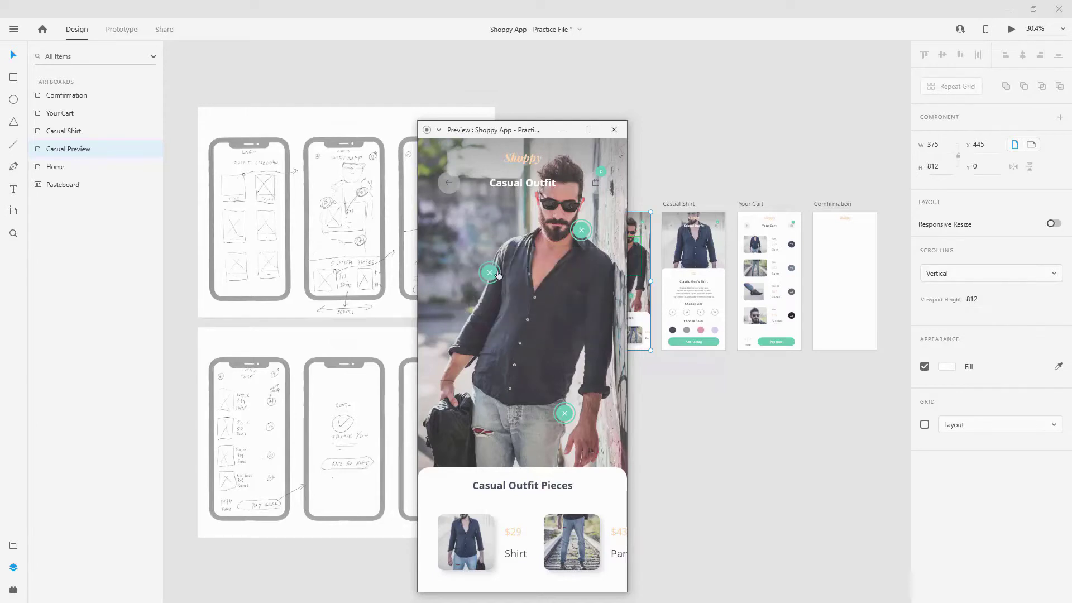
{"action": "left_click", "coordinate": [498, 274]}
{"action": "left_click", "coordinate": [570, 415]}
{"action": "left_click", "coordinate": [565, 413]}
{"action": "left_click_drag", "start_coordinate": [560, 535], "coordinate": [330, 536]}
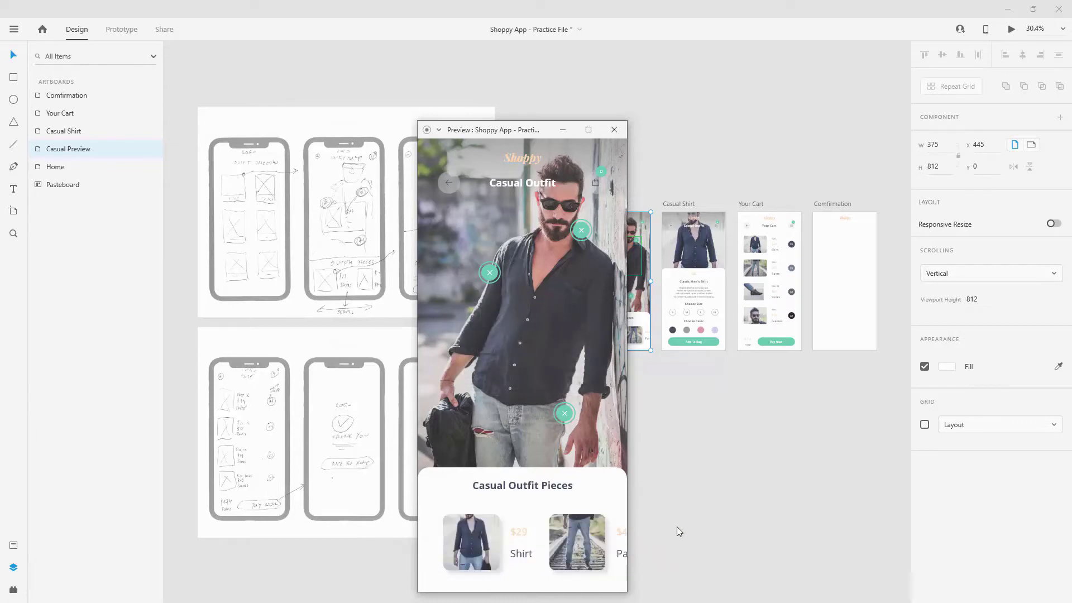
{"action": "left_click", "coordinate": [614, 130]}
Preview the Casual Shirt artboard and test the S, M, L and XL options under Choose Size
{"action": "left_click", "coordinate": [675, 205]}
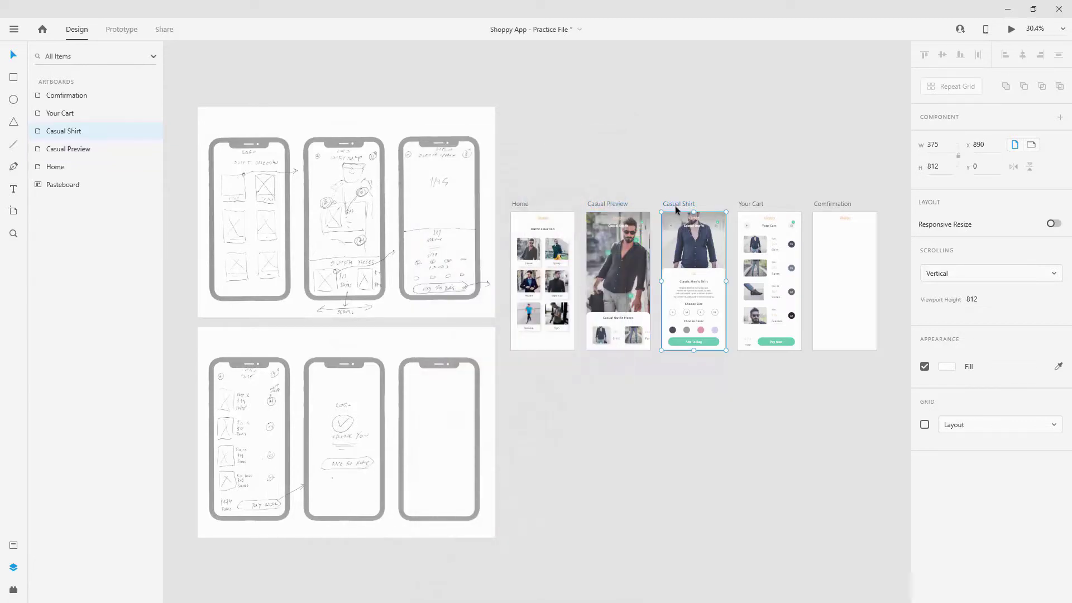
{"action": "left_click", "coordinate": [1011, 29]}
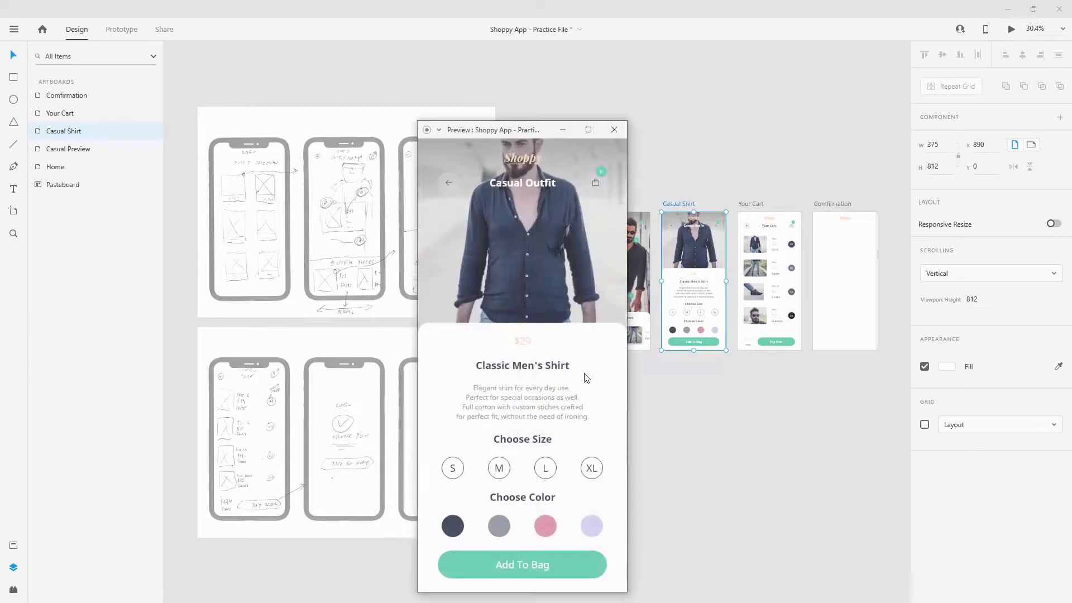
{"action": "left_click", "coordinate": [499, 468]}
{"action": "left_click", "coordinate": [449, 471]}
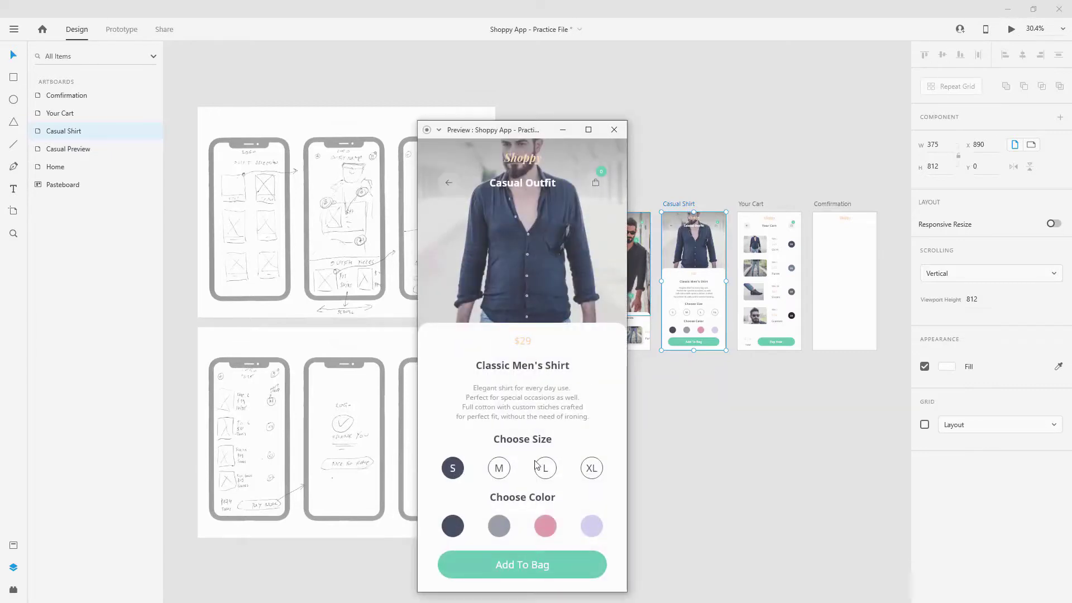
{"action": "left_click", "coordinate": [547, 463]}
{"action": "left_click", "coordinate": [592, 469]}
{"action": "left_click", "coordinate": [508, 470]}
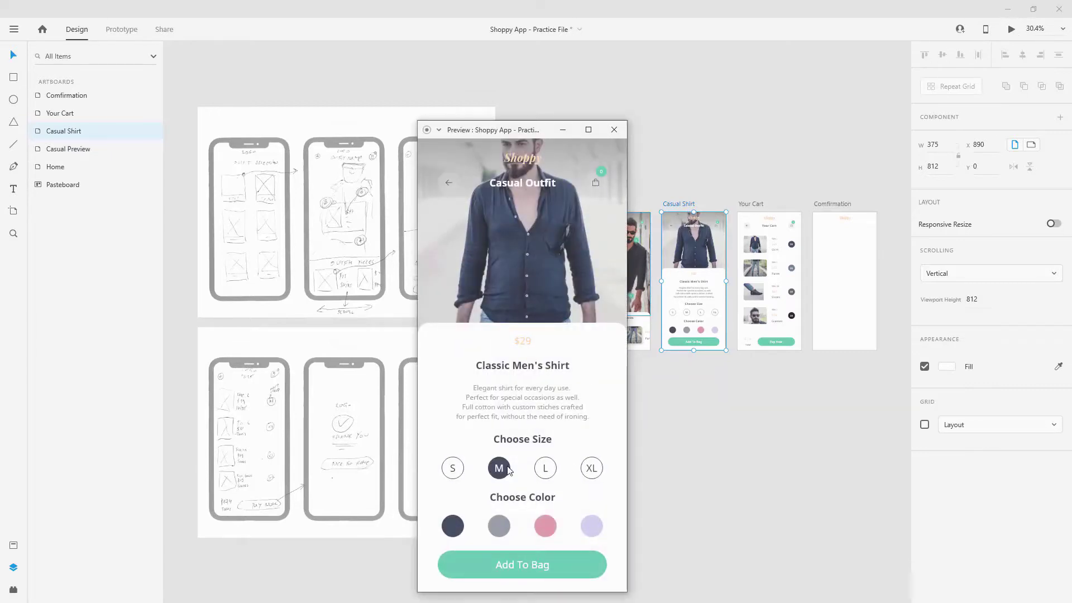
{"action": "left_click", "coordinate": [544, 470]}
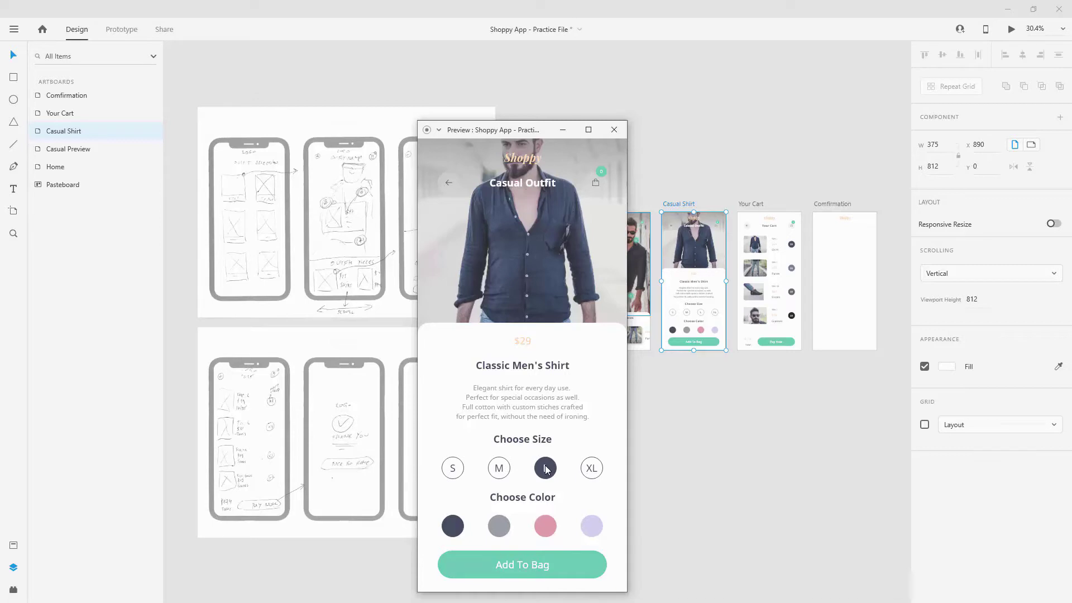
Test the four Choose Color swatches in the Casual Shirt preview and close the preview
{"action": "left_click", "coordinate": [453, 526]}
{"action": "left_click", "coordinate": [499, 527]}
{"action": "left_click", "coordinate": [544, 530]}
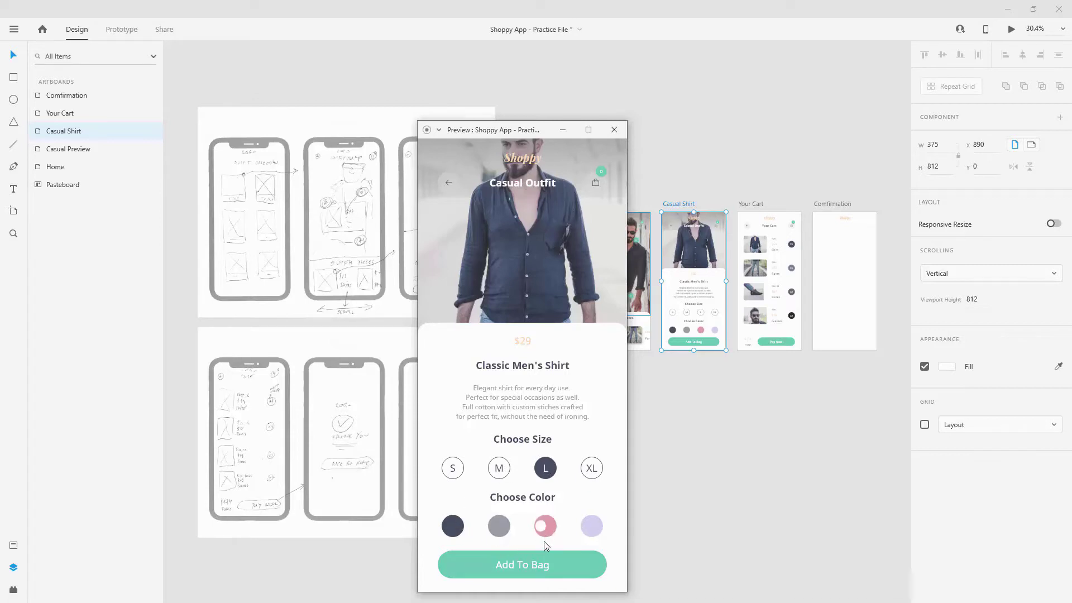
{"action": "left_click", "coordinate": [586, 531]}
{"action": "left_click", "coordinate": [489, 527]}
{"action": "left_click", "coordinate": [621, 137]}
{"action": "left_click", "coordinate": [788, 168]}
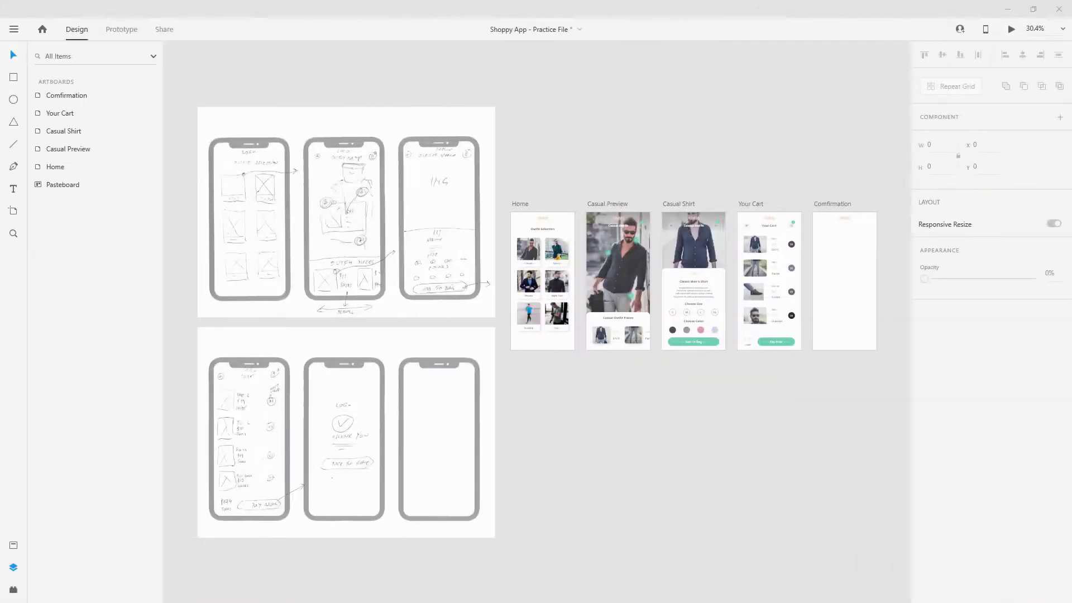
Examine the Your Cart and Comfirmation artboards, the hand-drawn wireframes and the overall screen layout
{"action": "scroll", "coordinate": [890, 240], "scroll_direction": "up", "scroll_amount": 5}
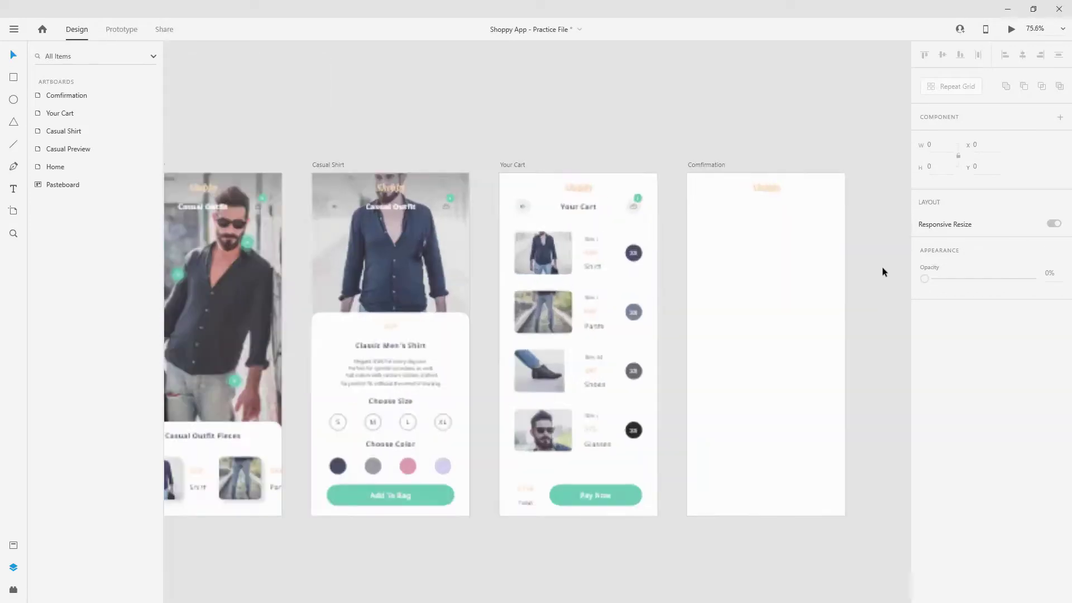
{"action": "left_click", "coordinate": [581, 536]}
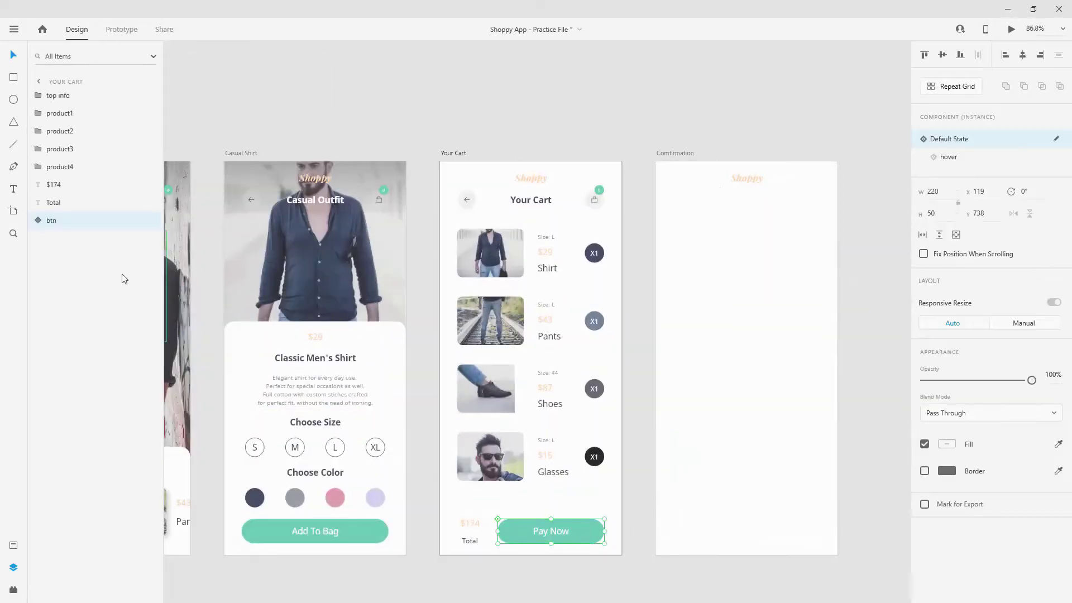
{"action": "scroll", "coordinate": [765, 227], "scroll_direction": "down", "scroll_amount": 4}
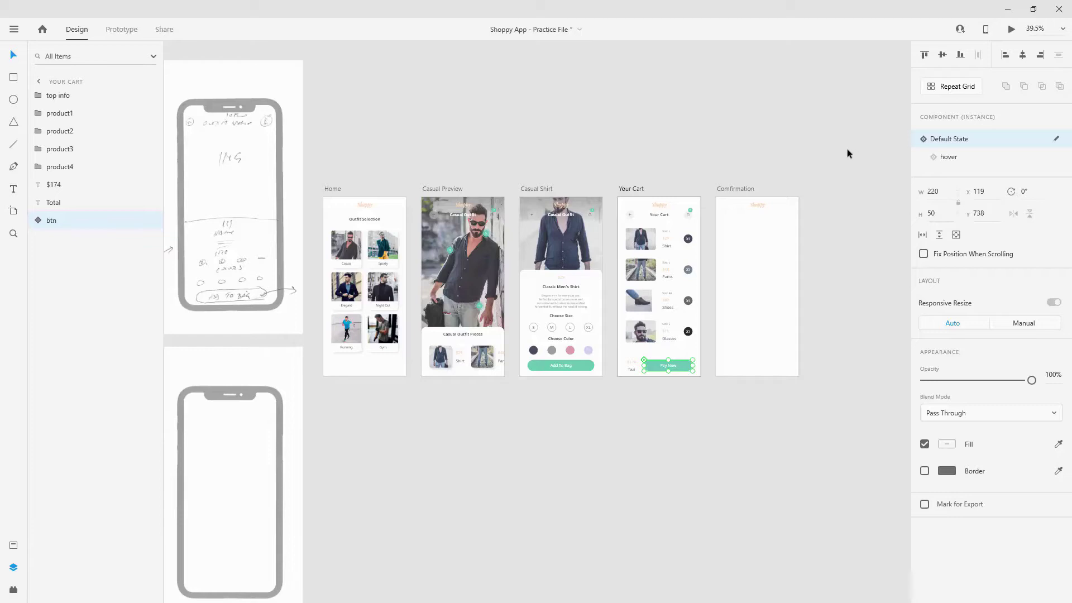
{"action": "scroll", "coordinate": [713, 375], "scroll_direction": "down", "scroll_amount": 3}
{"action": "left_click", "coordinate": [335, 237]}
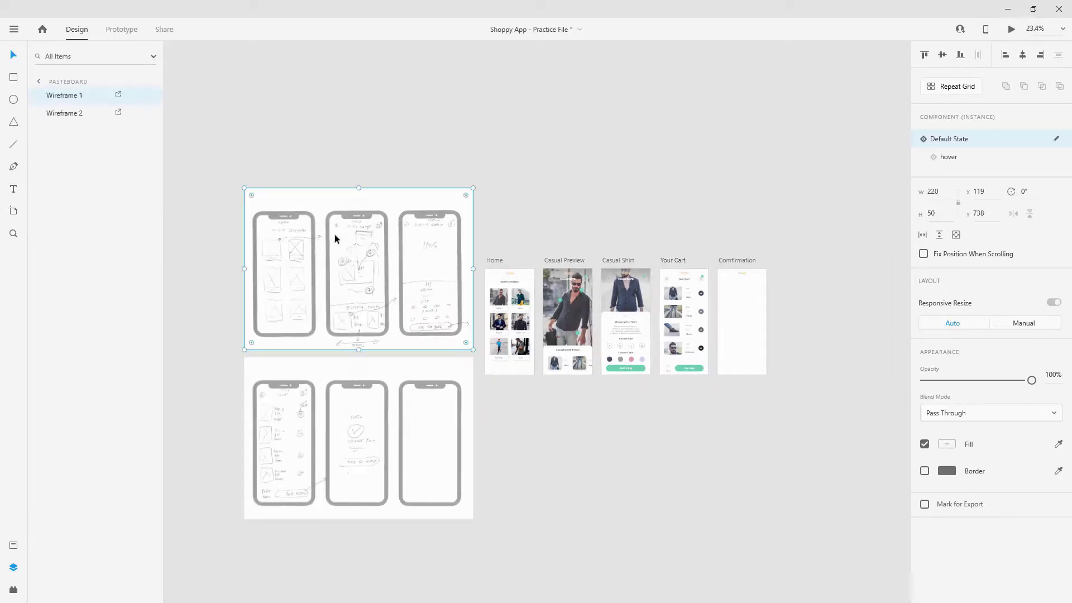
{"action": "scroll", "coordinate": [373, 216], "scroll_direction": "up", "scroll_amount": 5}
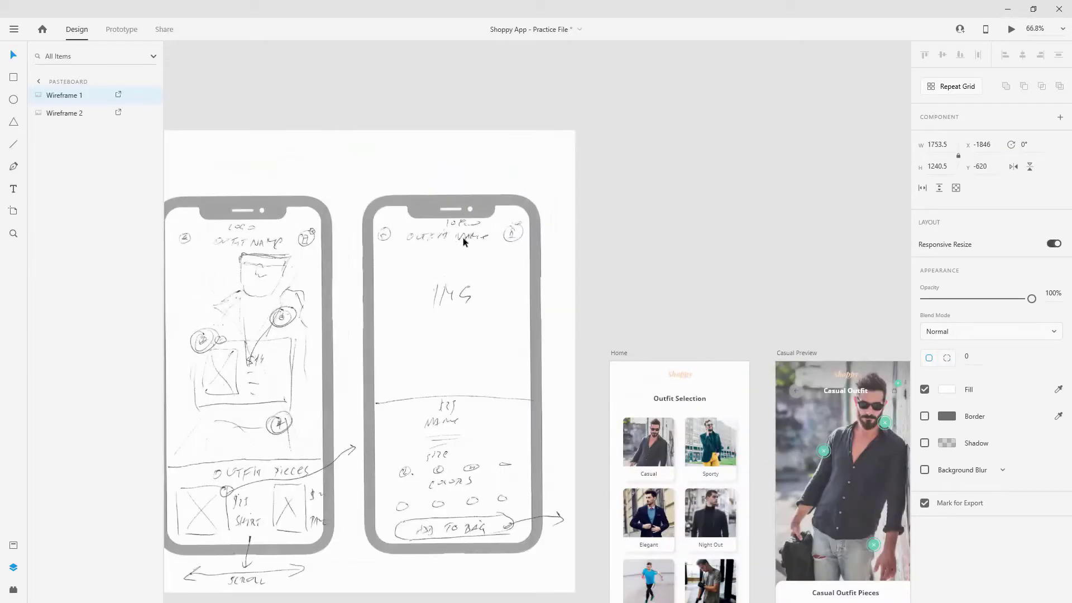
{"action": "scroll", "coordinate": [413, 214], "scroll_direction": "down", "scroll_amount": 5}
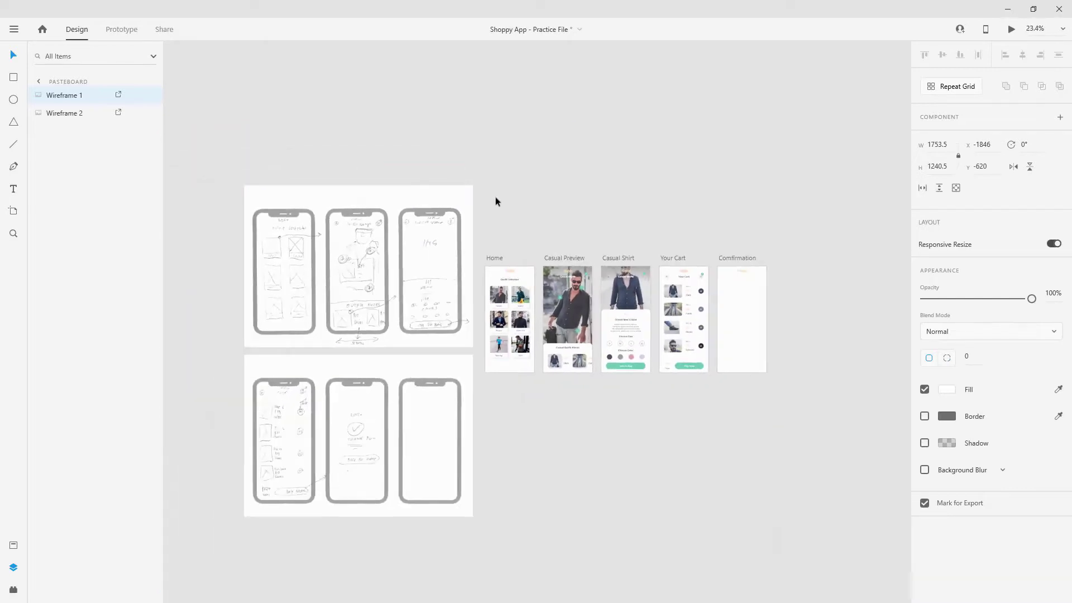
{"action": "left_click", "coordinate": [551, 174]}
{"action": "key", "text": "ctrl+0"}
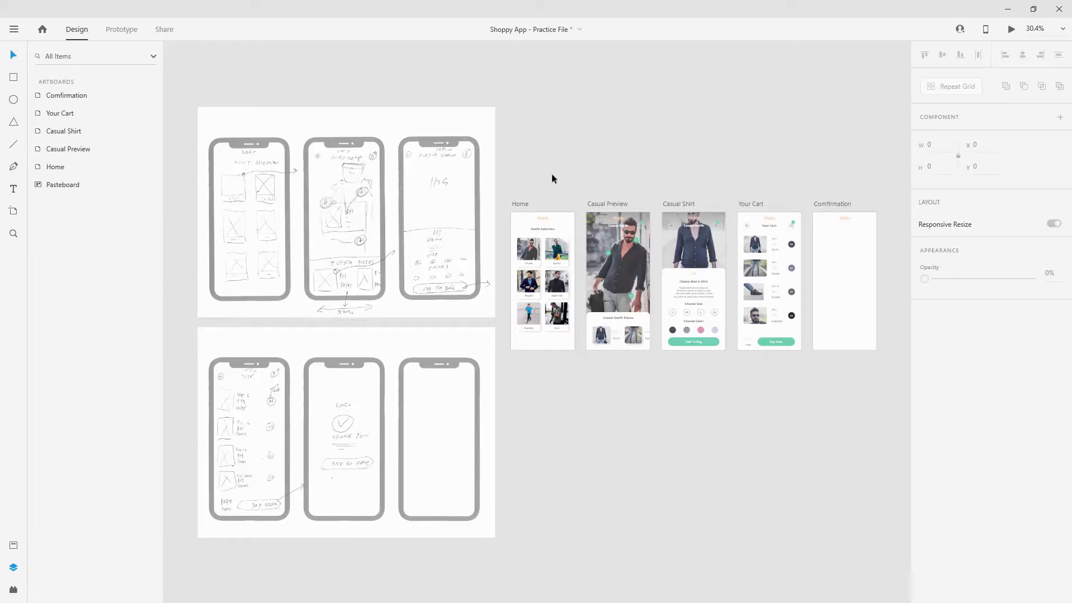
{"action": "scroll", "coordinate": [752, 199], "scroll_direction": "up", "scroll_amount": 5, "text": "ctrl"}
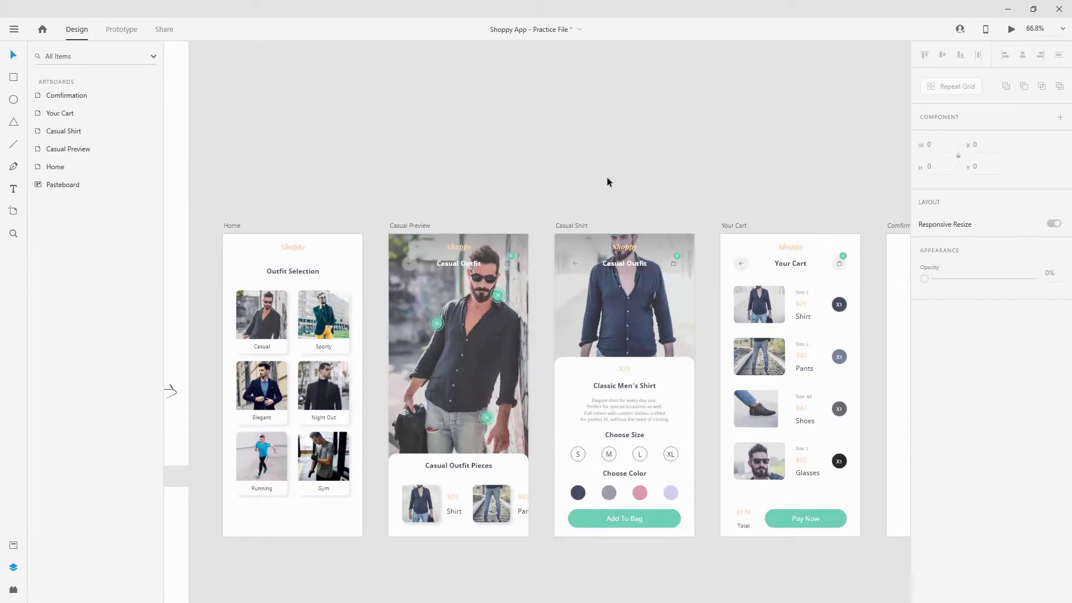
{"action": "key", "text": "ctrl+0"}
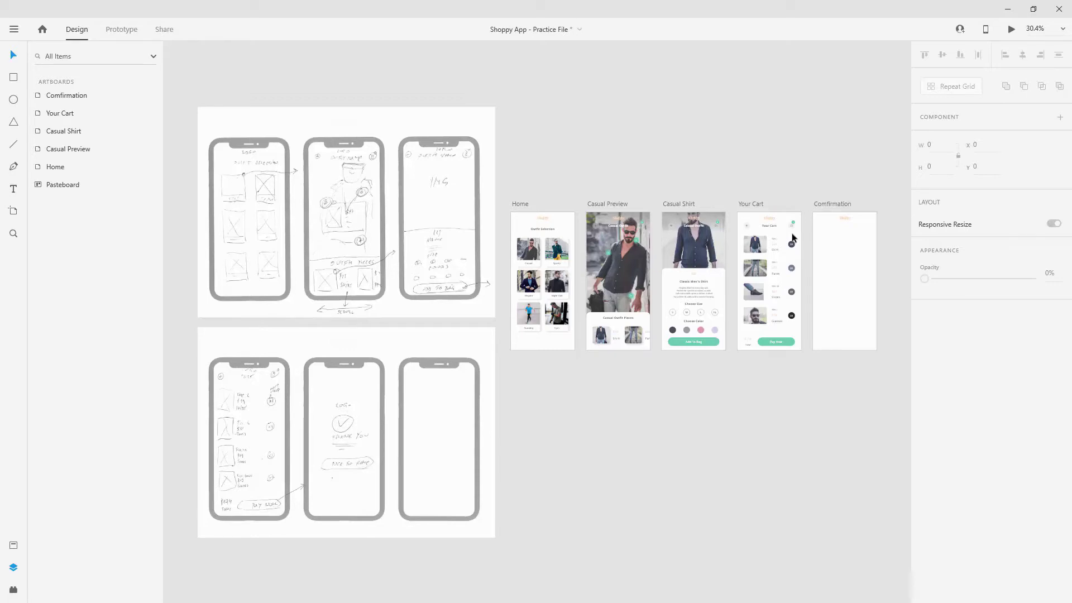
Copy the green background rectangle from the Pay Now button component into the Your Cart artboard and place it beneath the button layer
{"action": "scroll", "coordinate": [879, 213], "scroll_direction": "up", "scroll_amount": 5}
{"action": "left_click_drag", "start_coordinate": [810, 136], "coordinate": [771, 77]}
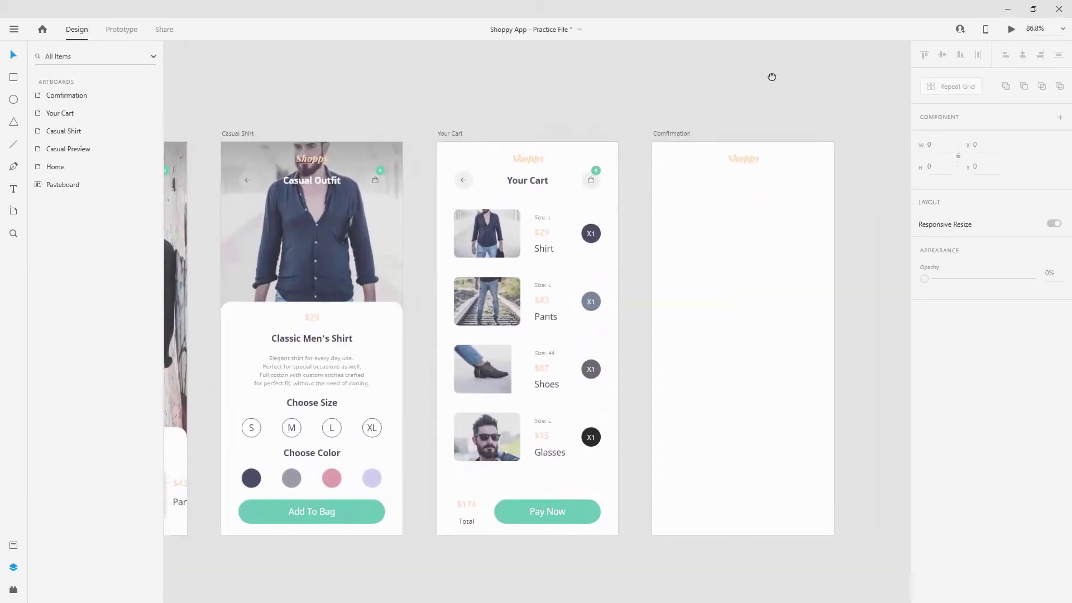
{"action": "left_click", "coordinate": [568, 488]}
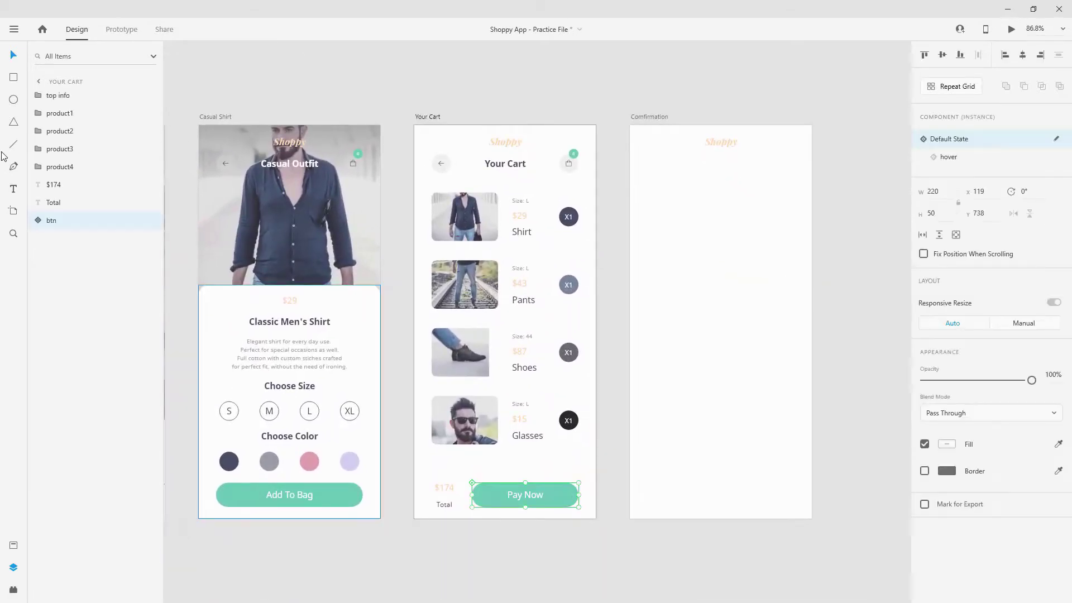
{"action": "left_click", "coordinate": [71, 255]}
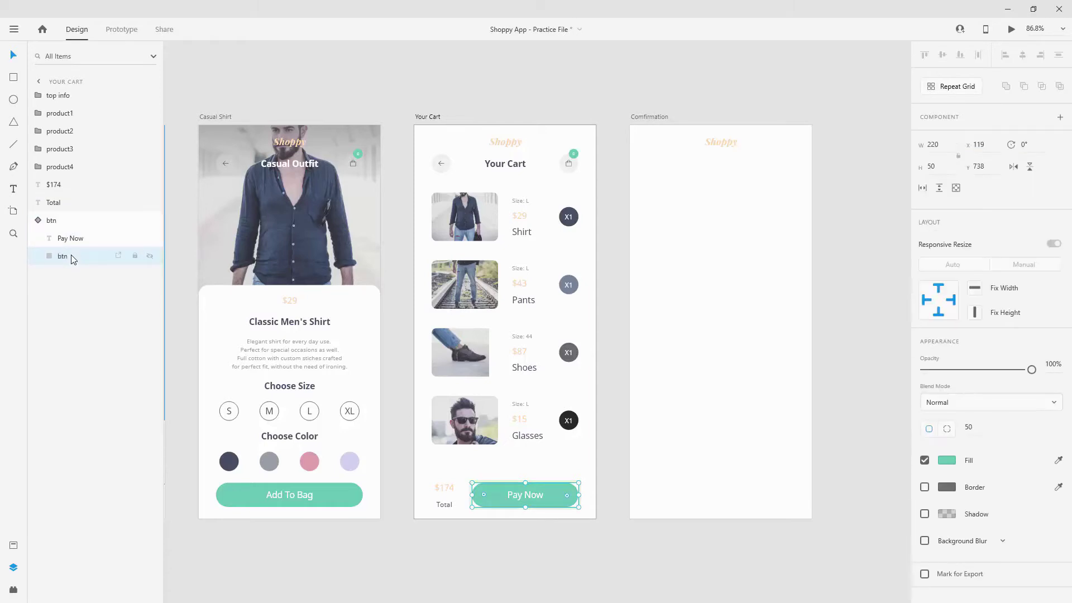
{"action": "key", "text": "ctrl+d"}
{"action": "key", "text": "Delete"}
{"action": "left_click", "coordinate": [76, 257]}
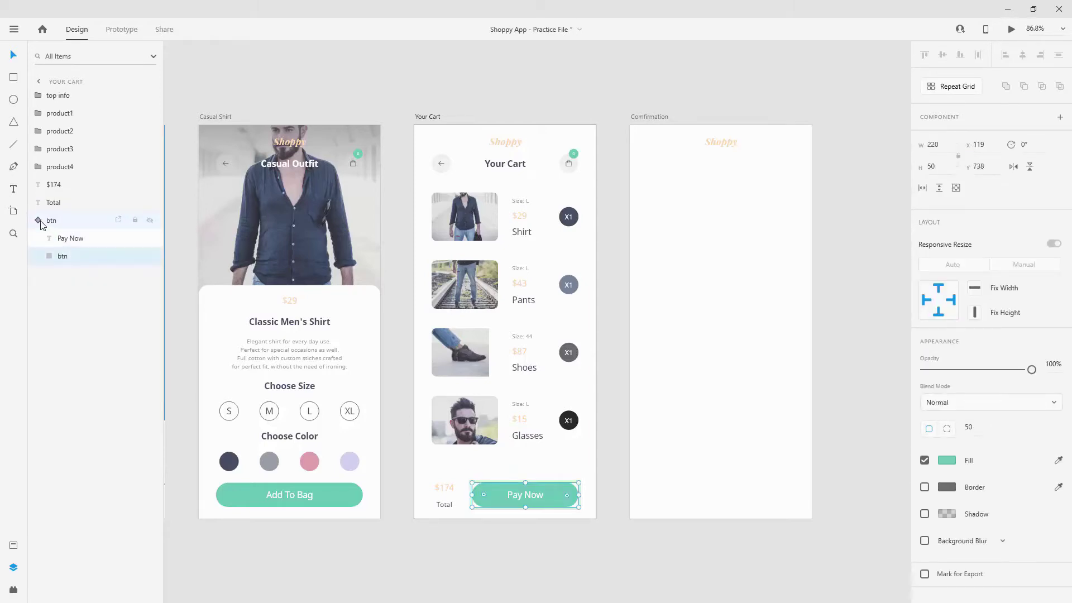
{"action": "left_click", "coordinate": [62, 222]}
{"action": "key", "text": "ctrl+v"}
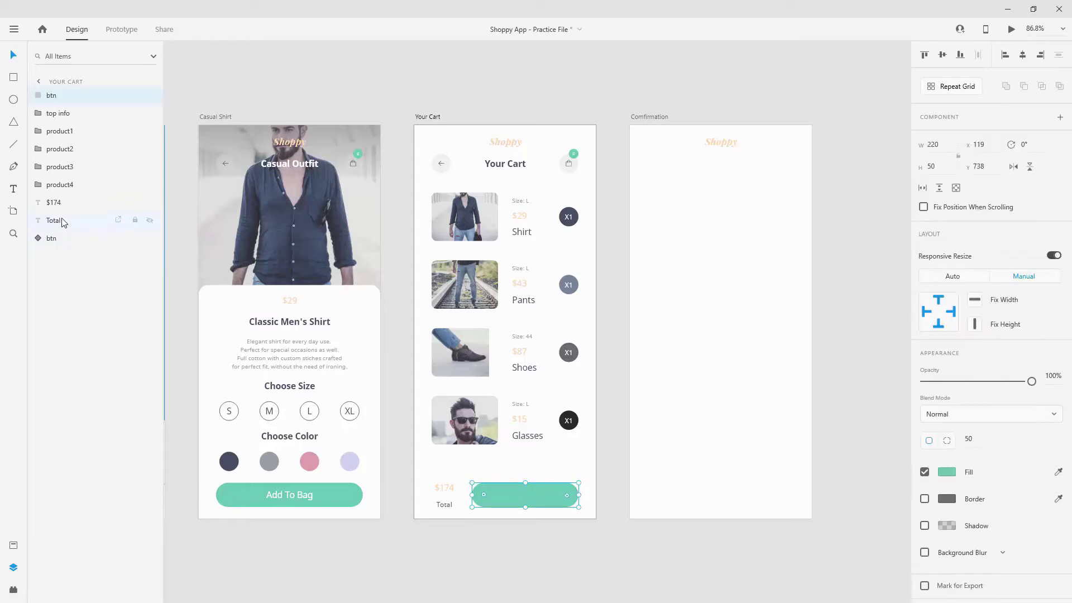
{"action": "left_click_drag", "start_coordinate": [61, 99], "coordinate": [53, 239]}
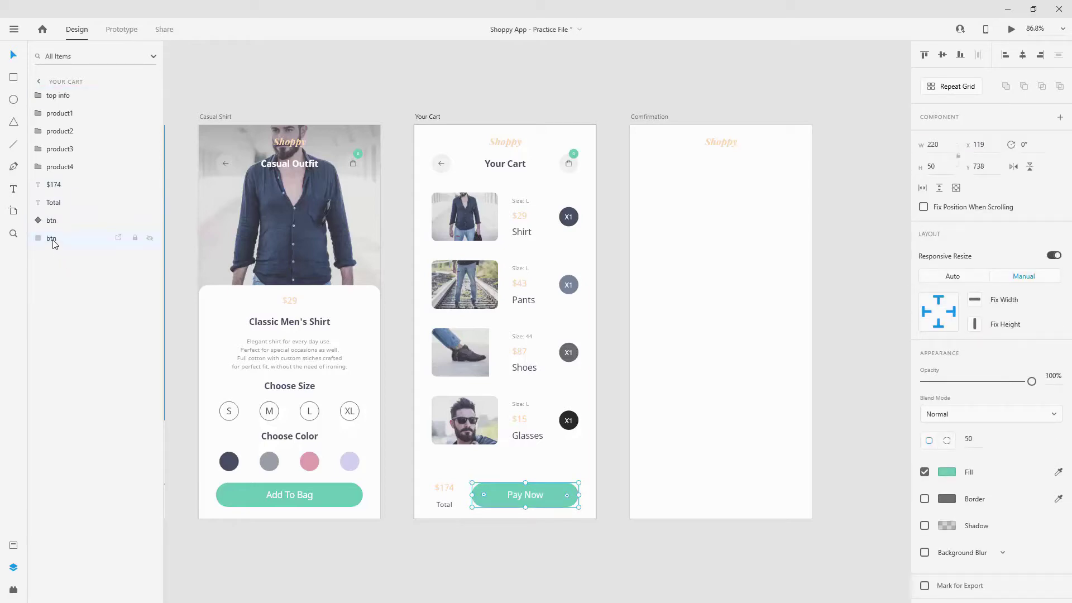
Rename the copied rectangle layer as color and set its opacity to 0%
{"action": "double_click", "coordinate": [53, 239]}
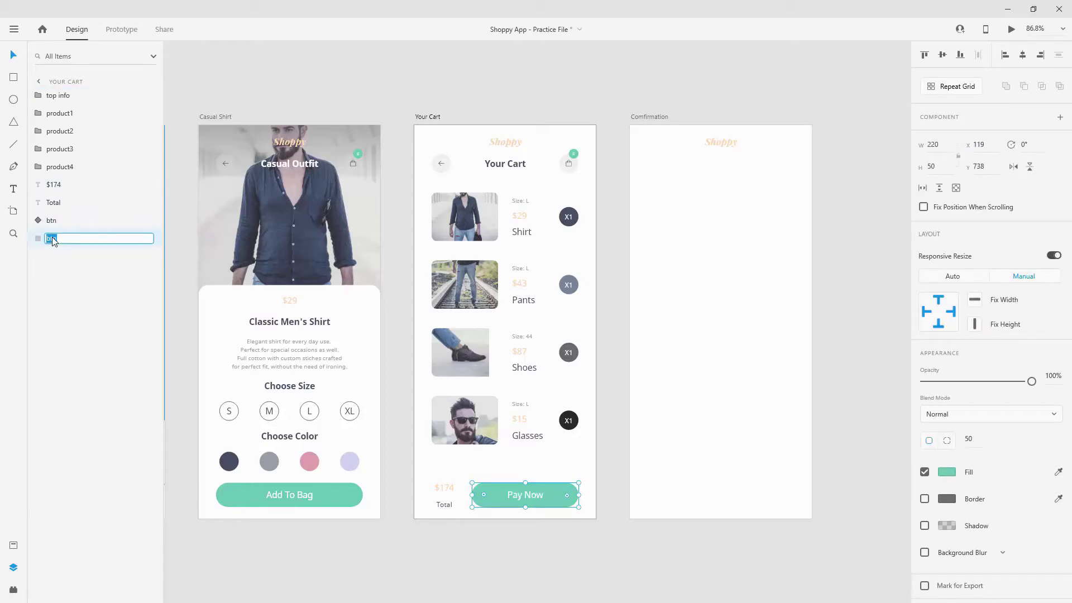
{"action": "type", "text": "color"}
{"action": "key", "text": "Return"}
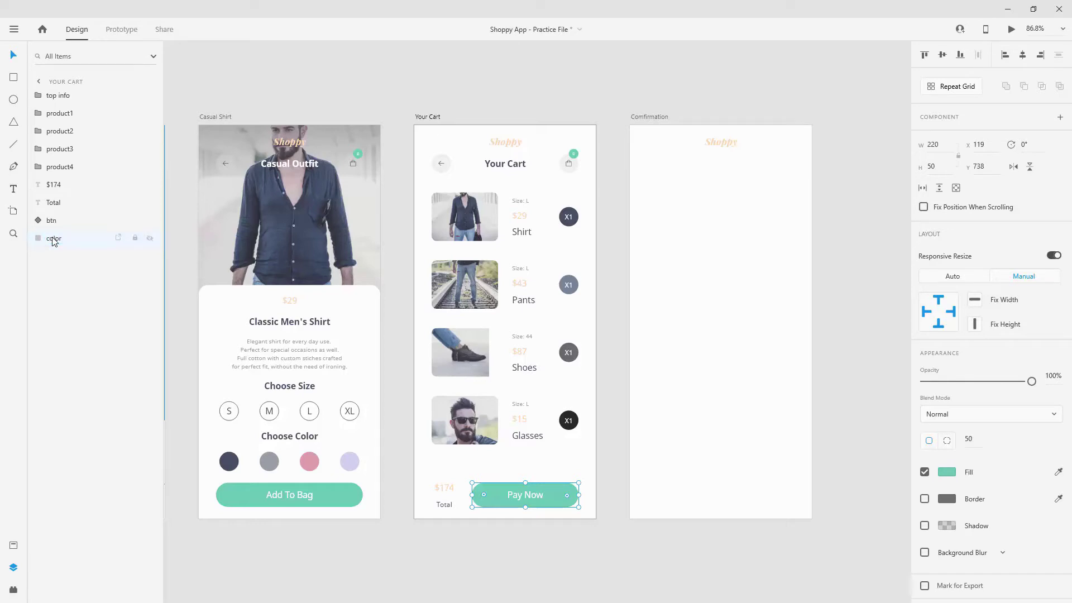
{"action": "left_click", "coordinate": [54, 238]}
{"action": "left_click_drag", "start_coordinate": [1031, 381], "coordinate": [924, 381]}
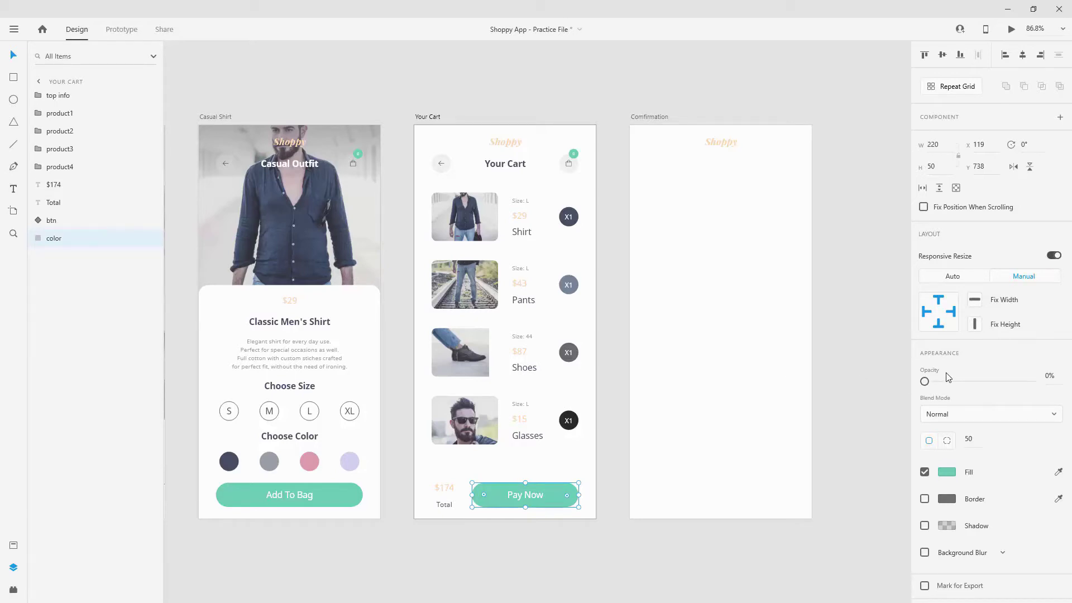
Paste a copy of the color rectangle onto the Comfirmation artboard and set its opacity to 100%
{"action": "left_click", "coordinate": [740, 375]}
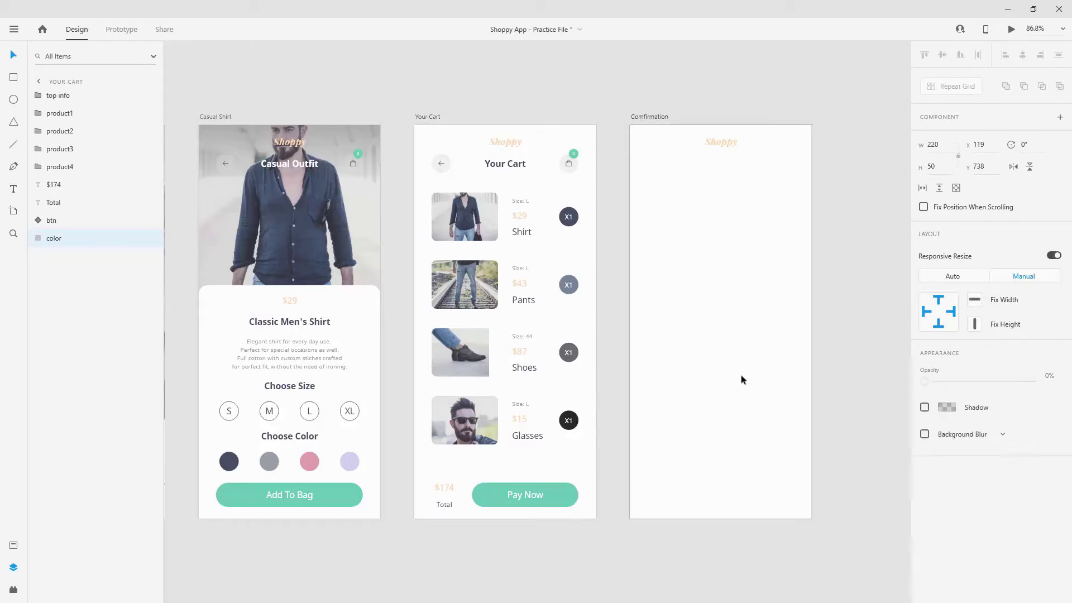
{"action": "key", "text": "ctrl+v"}
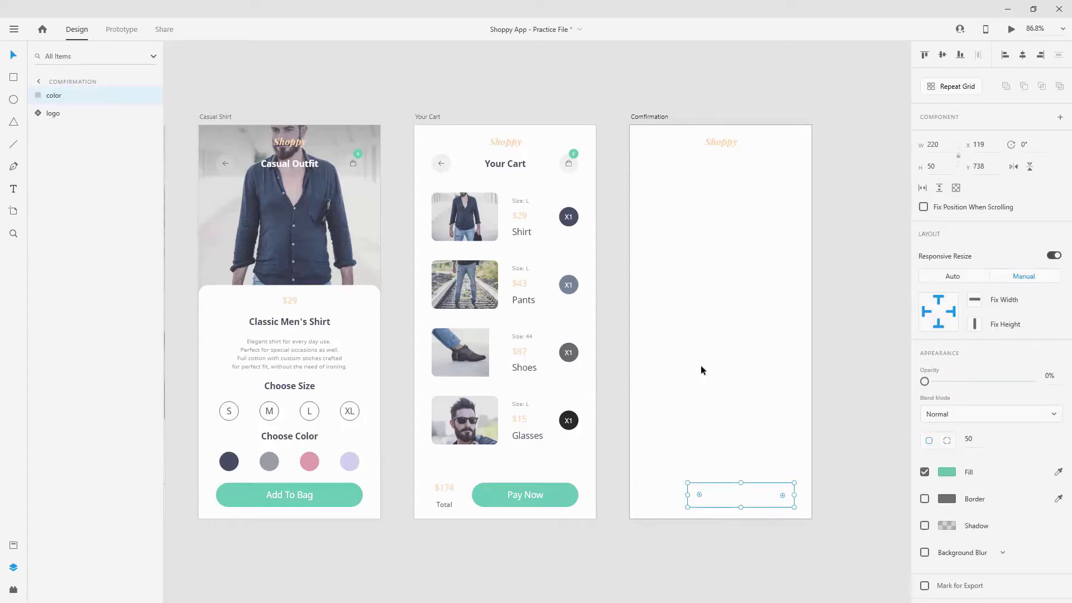
{"action": "key", "text": "0"}
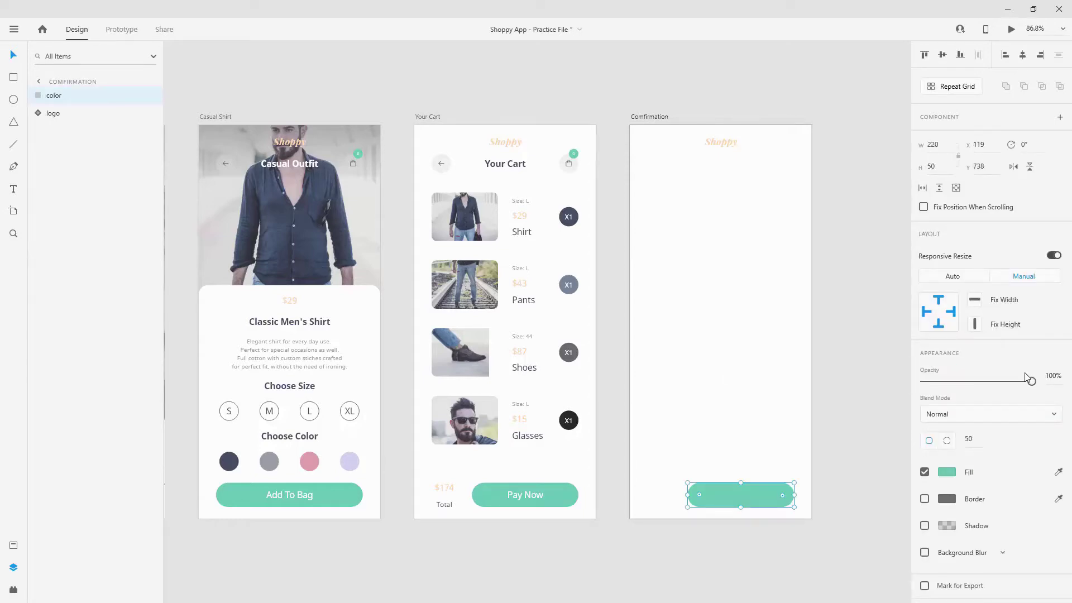
Stretch the color rectangle to fill the Comfirmation artboard at 375 × 812, set its corner radius to 0 and send it to the back
{"action": "left_click_drag", "start_coordinate": [741, 482], "coordinate": [755, 125]}
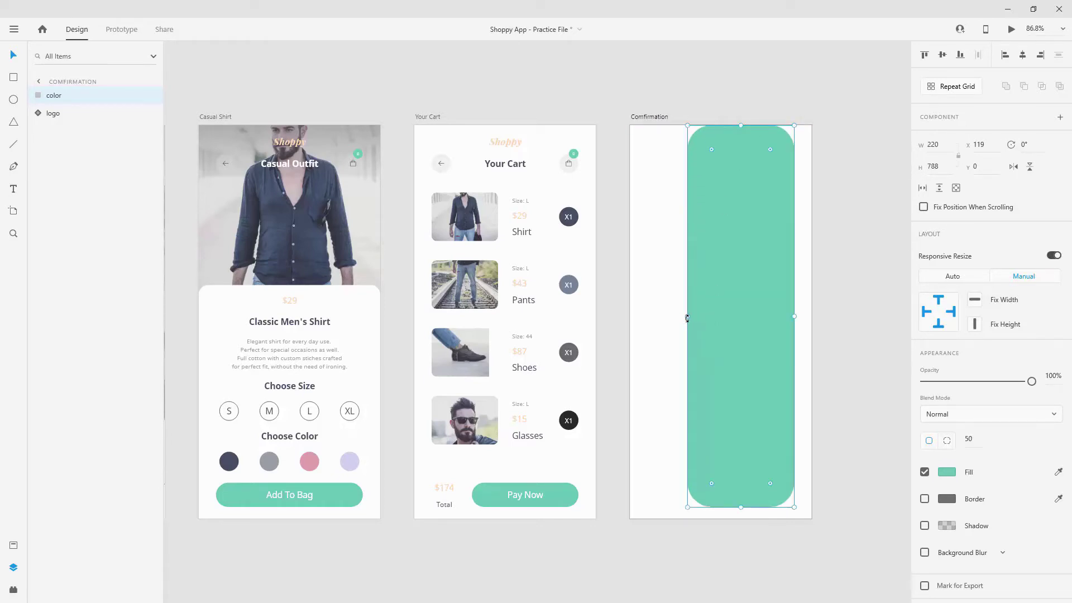
{"action": "left_click_drag", "start_coordinate": [688, 317], "coordinate": [629, 318]}
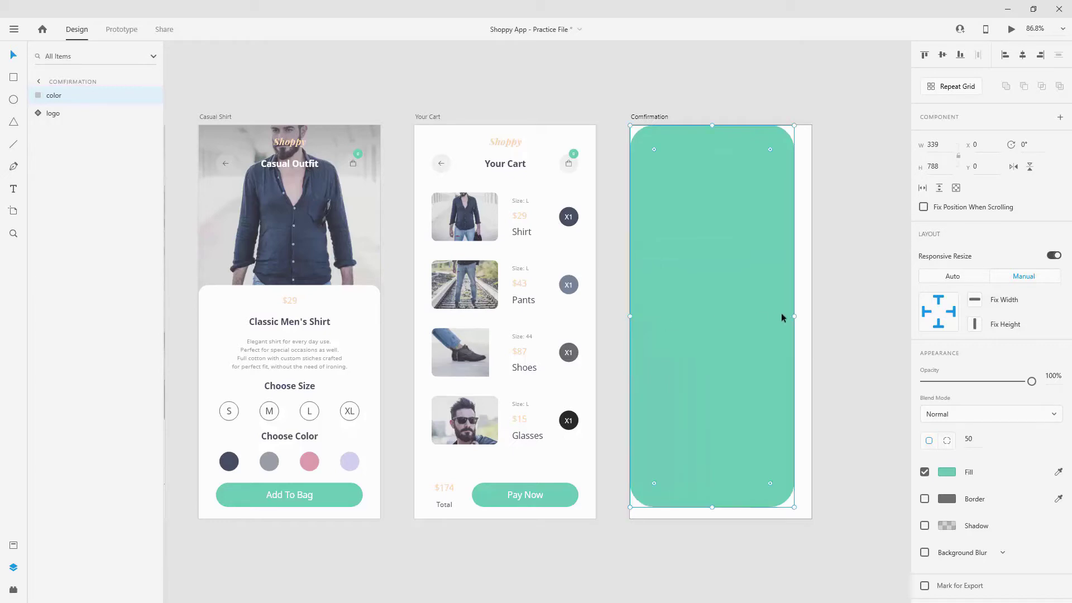
{"action": "left_click_drag", "start_coordinate": [794, 316], "coordinate": [811, 316]}
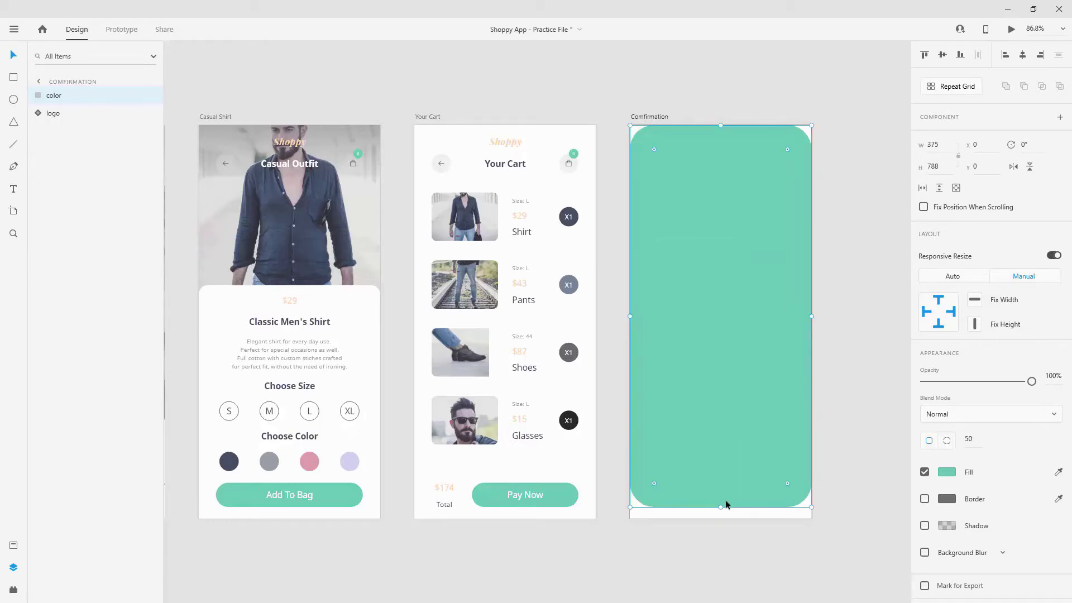
{"action": "left_click_drag", "start_coordinate": [723, 507], "coordinate": [720, 518]}
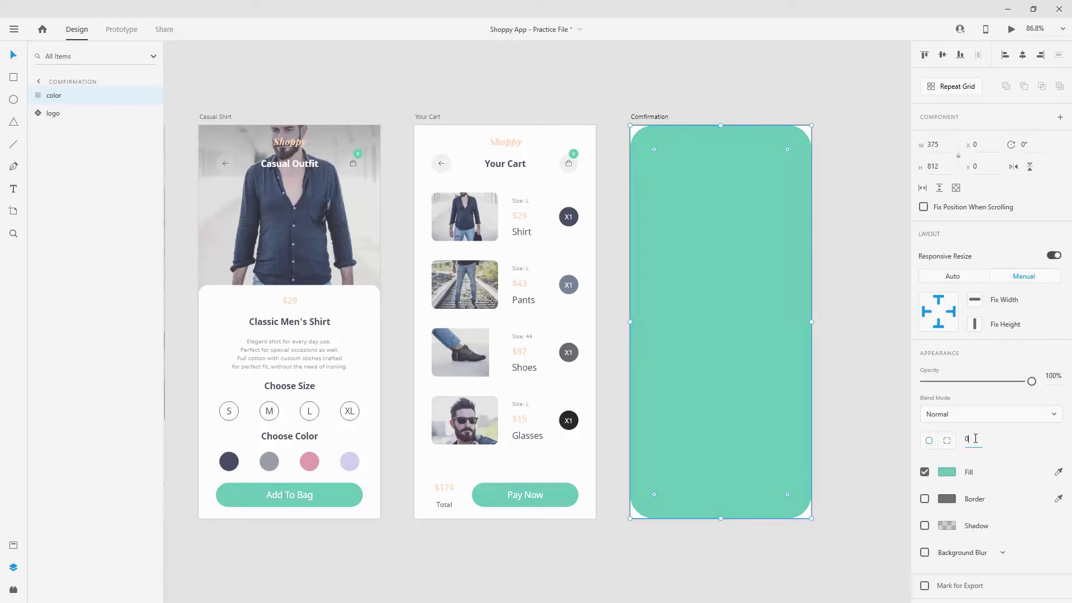
{"action": "key", "text": "Return"}
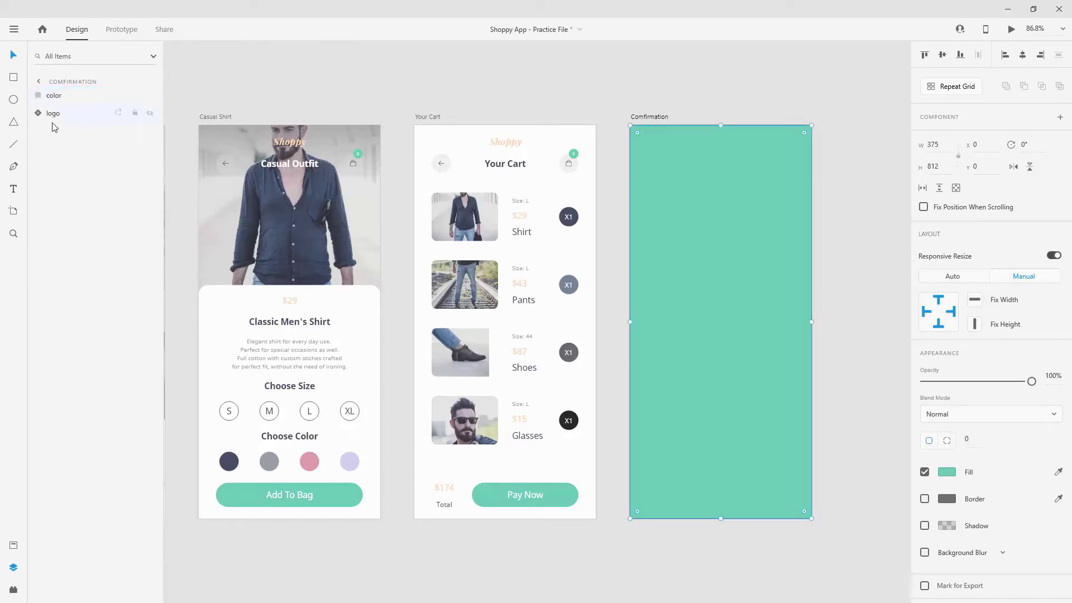
{"action": "key", "text": "ctrl+shift+["}
Move the Comfirmation artboard's logo down to Y 224 and place the checkmark_icn component horizontally centred beneath it at Y 294
{"action": "left_click", "coordinate": [733, 140]}
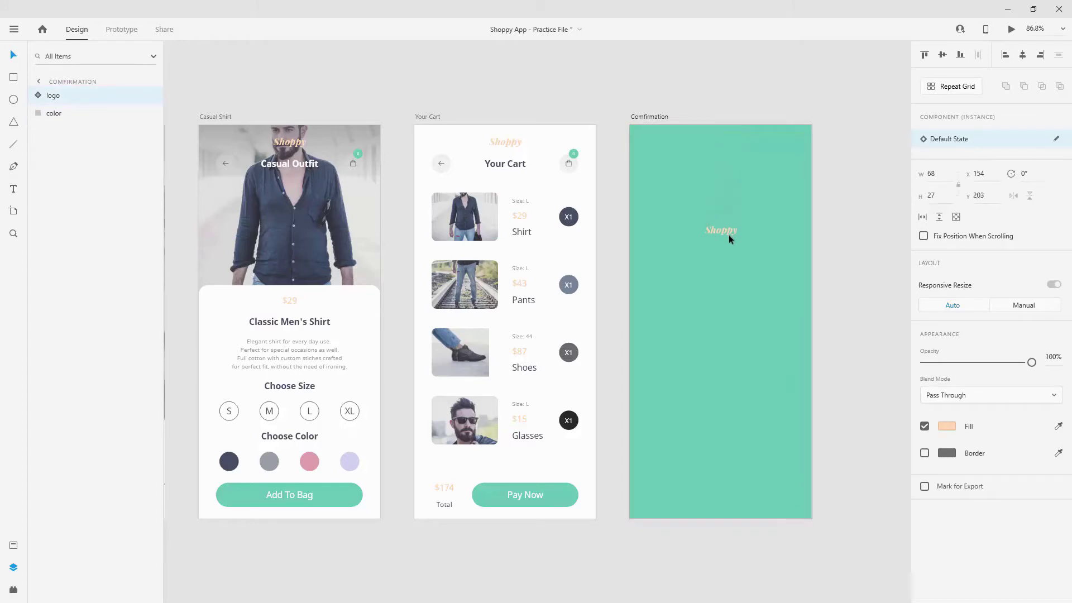
{"action": "left_click", "coordinate": [13, 546]}
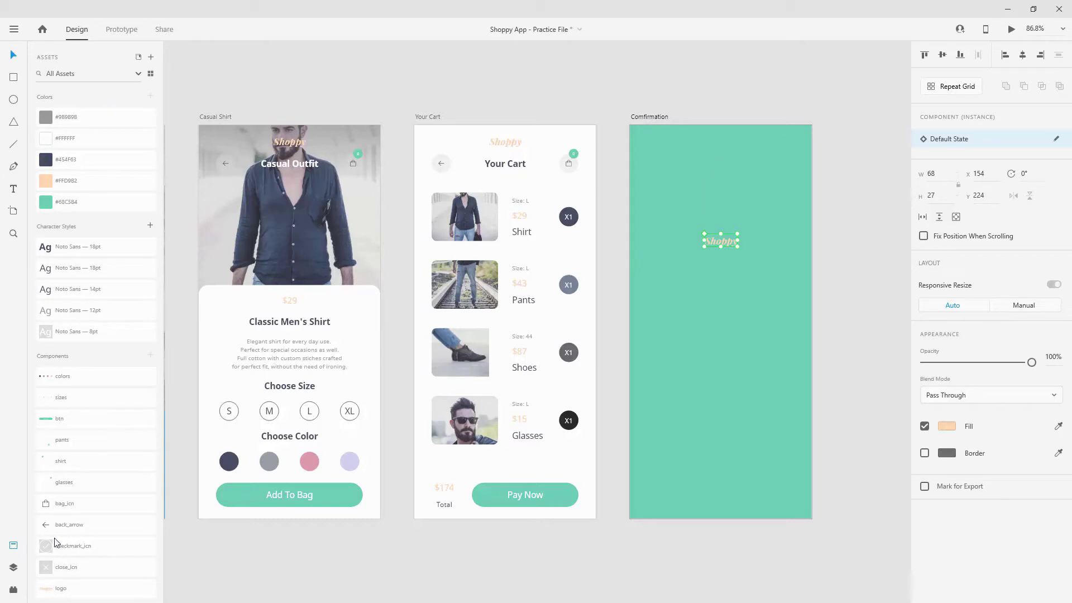
{"action": "left_click", "coordinate": [81, 546]}
{"action": "left_click_drag", "start_coordinate": [451, 427], "coordinate": [713, 310]}
{"action": "left_click", "coordinate": [1022, 55]}
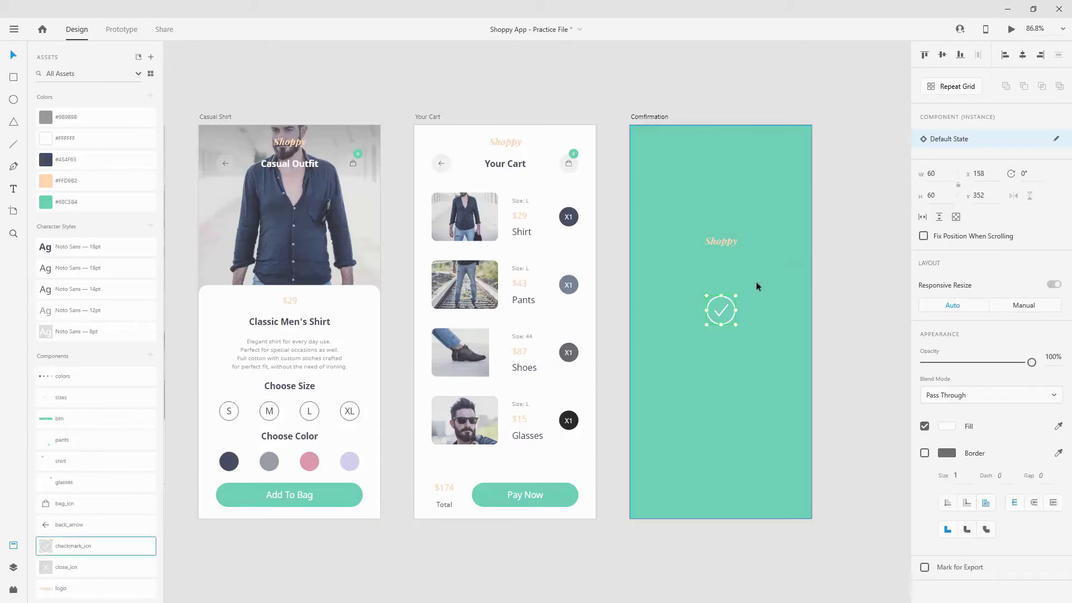
{"action": "left_click_drag", "start_coordinate": [728, 307], "coordinate": [732, 280]}
Copy the Classic Men's Shirt heading beneath the checkmark on the Comfirmation artboard and change it to the two-line text "Thank You For Your Purchase!"
{"action": "left_click", "coordinate": [279, 325]}
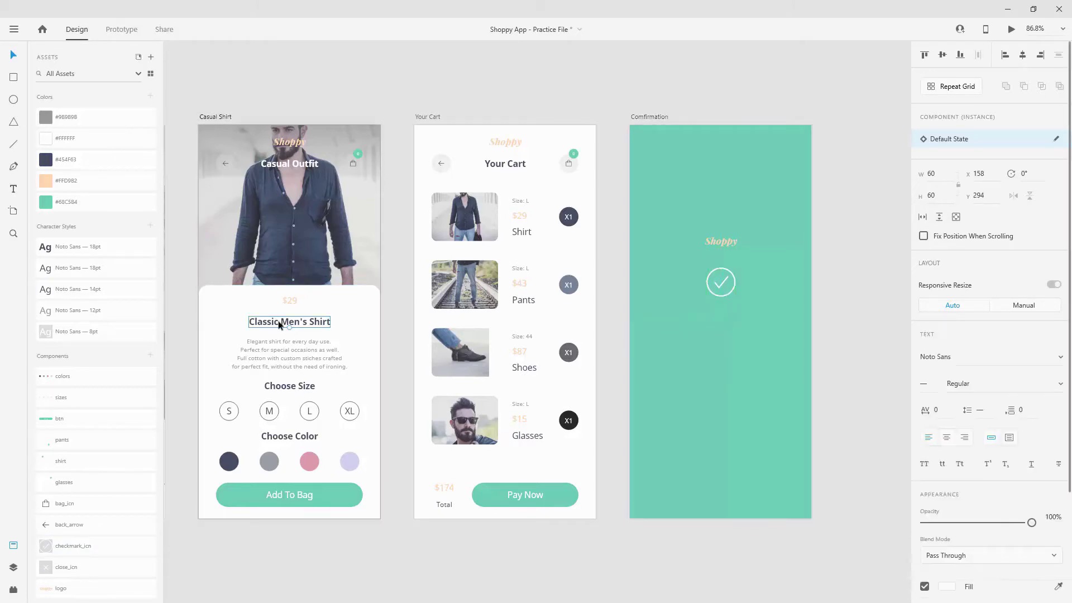
{"action": "left_click", "coordinate": [701, 342]}
{"action": "type", "text": "Classic Men's Shirt"}
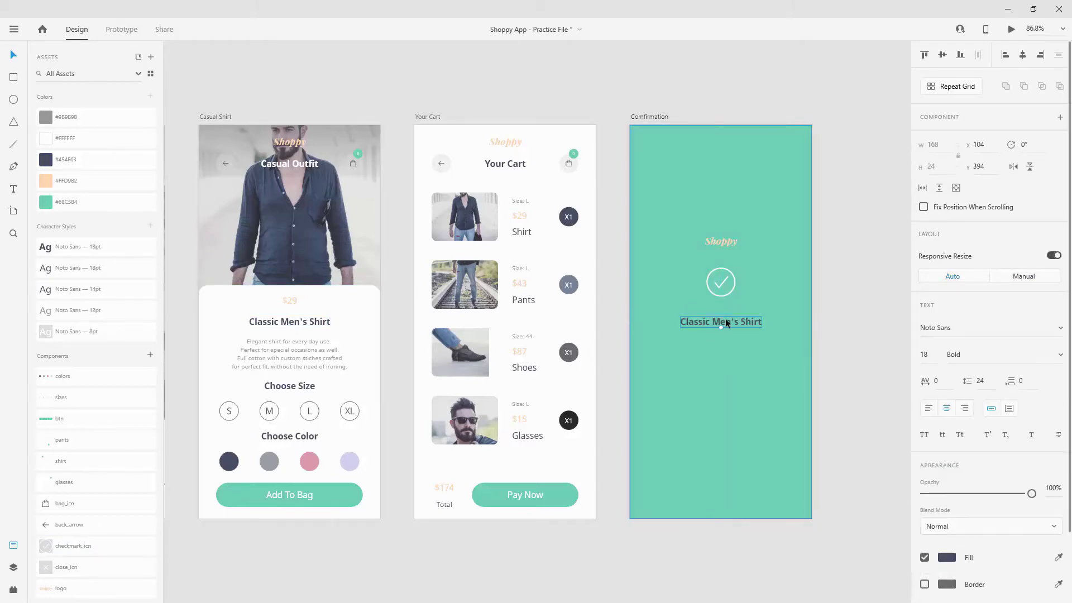
{"action": "double_click", "coordinate": [728, 319]}
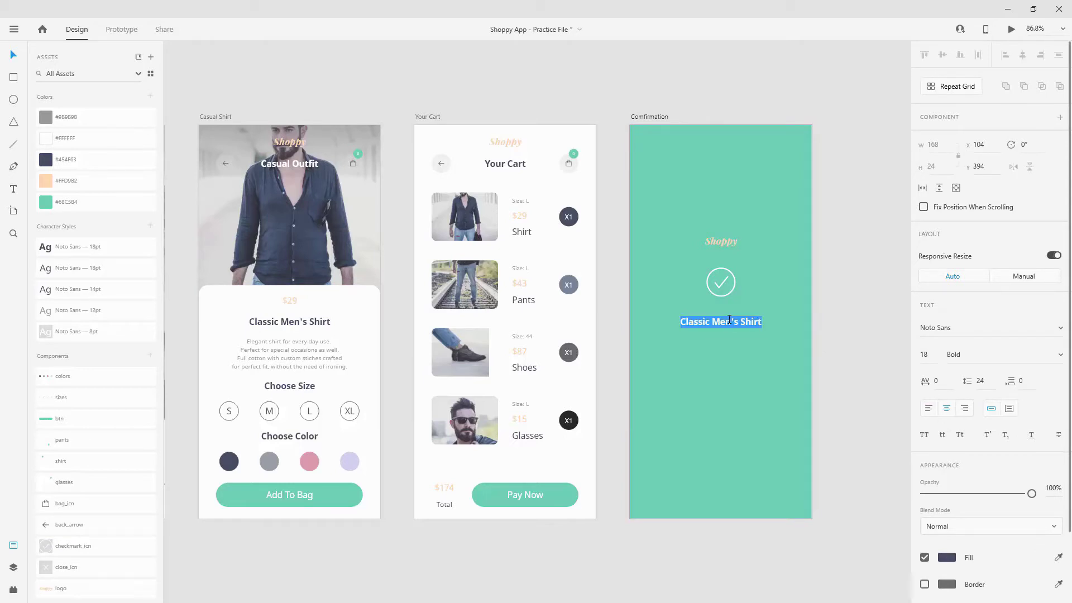
{"action": "type", "text": "Thank You"}
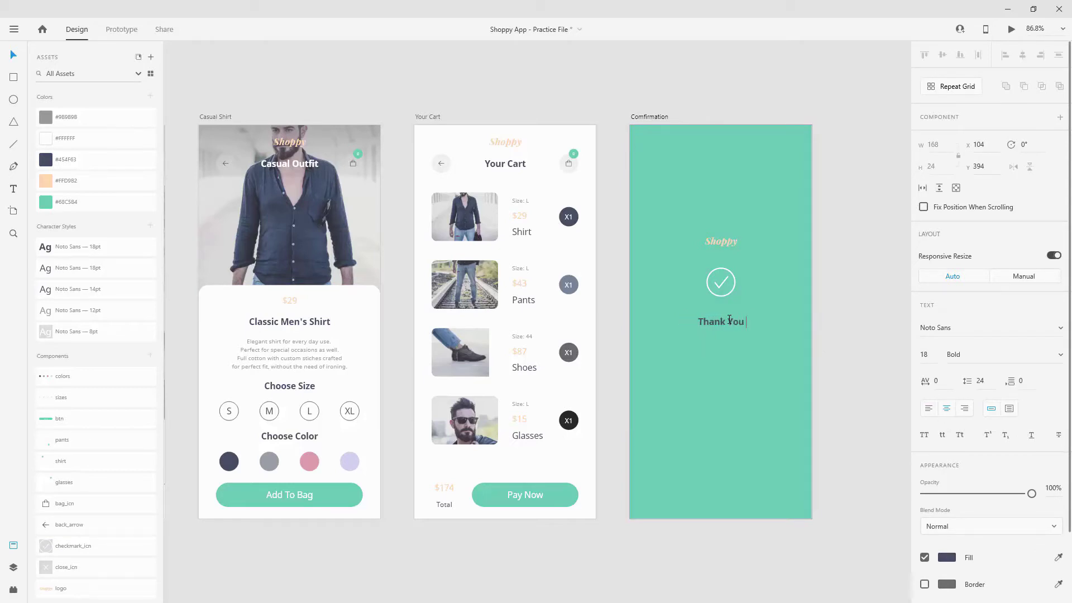
{"action": "type", "text": " FOr"}
{"action": "key", "text": "BackSpace"}
{"action": "key", "text": "BackSpace"}
{"action": "type", "text": "or Your Purchase!"}
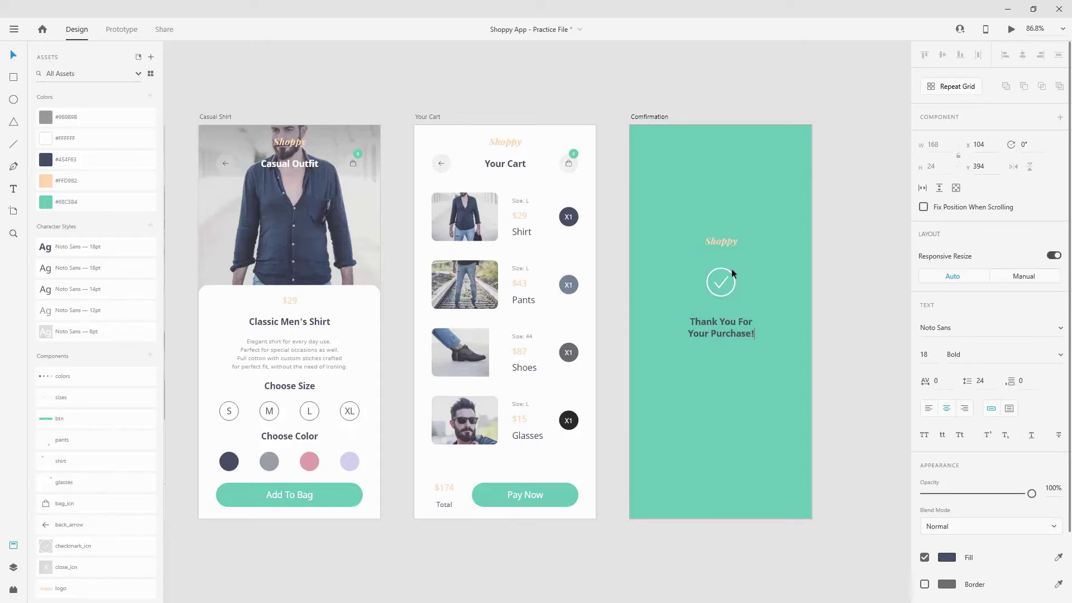
{"action": "key", "text": "Escape"}
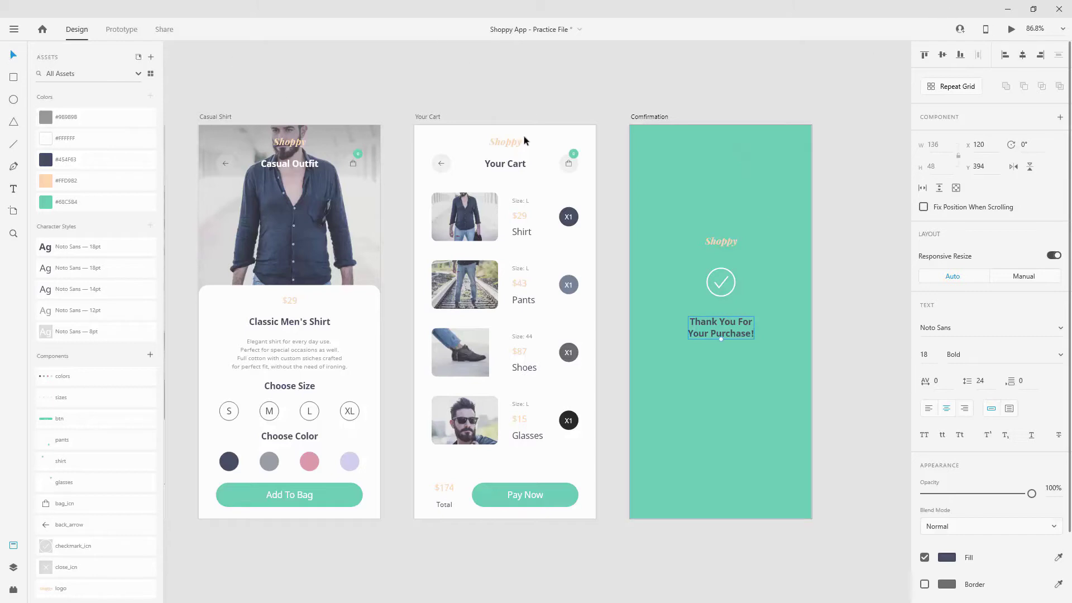
Duplicate the heading below itself as 14pt white text reading "We are preparing it now and it will be on the way to you soon."
{"action": "left_click_drag", "start_coordinate": [732, 324], "coordinate": [734, 368]}
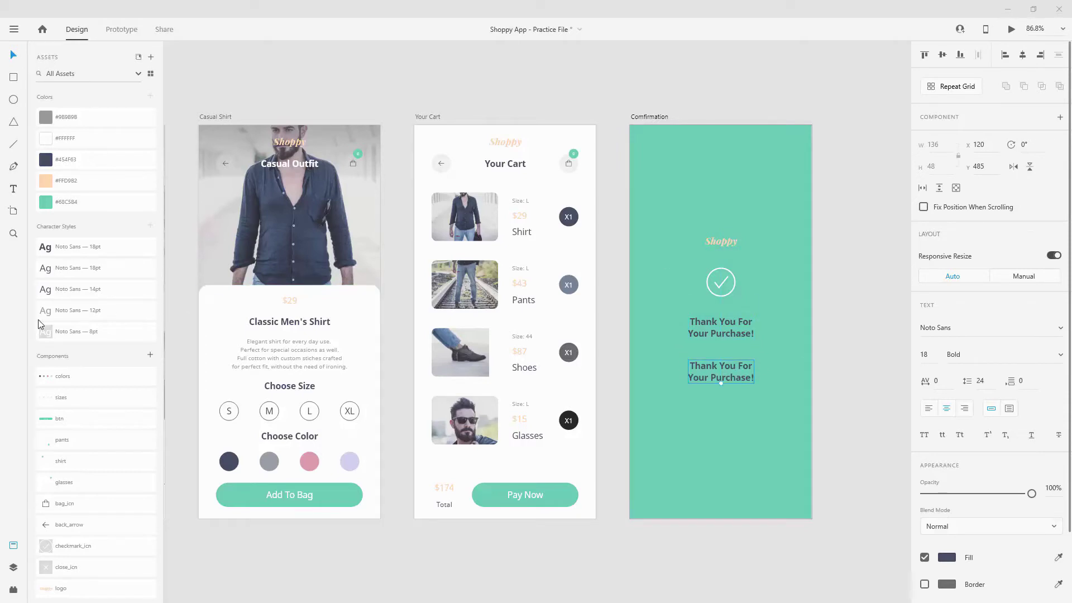
{"action": "left_click", "coordinate": [91, 289]}
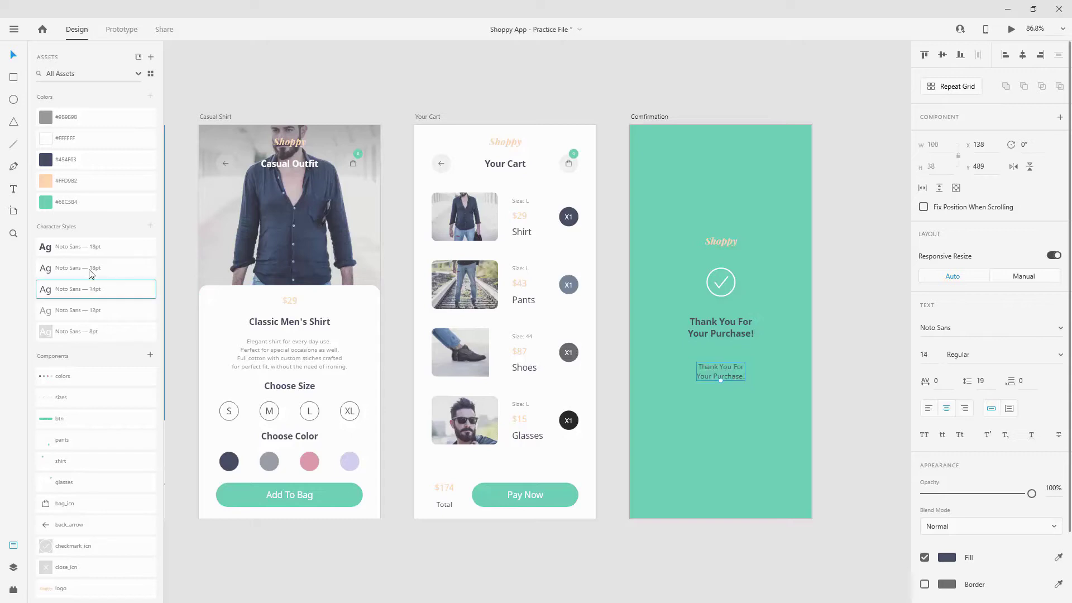
{"action": "left_click", "coordinate": [87, 139]}
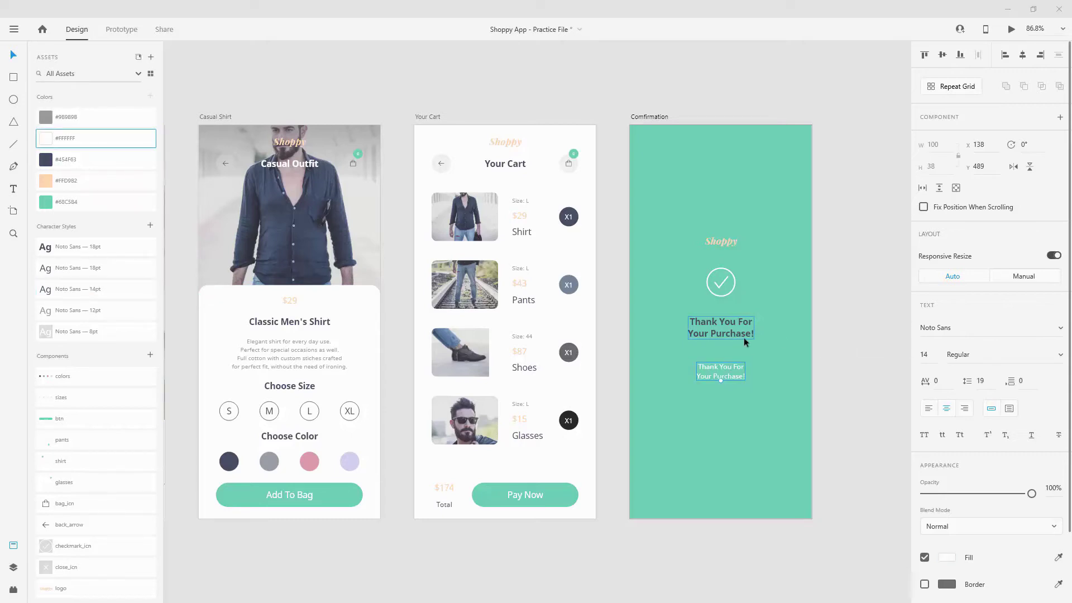
{"action": "double_click", "coordinate": [729, 370]}
{"action": "key", "text": "ctrl+a"}
{"action": "type", "text": "We are preparing it now and it will be on the way to you soon."}
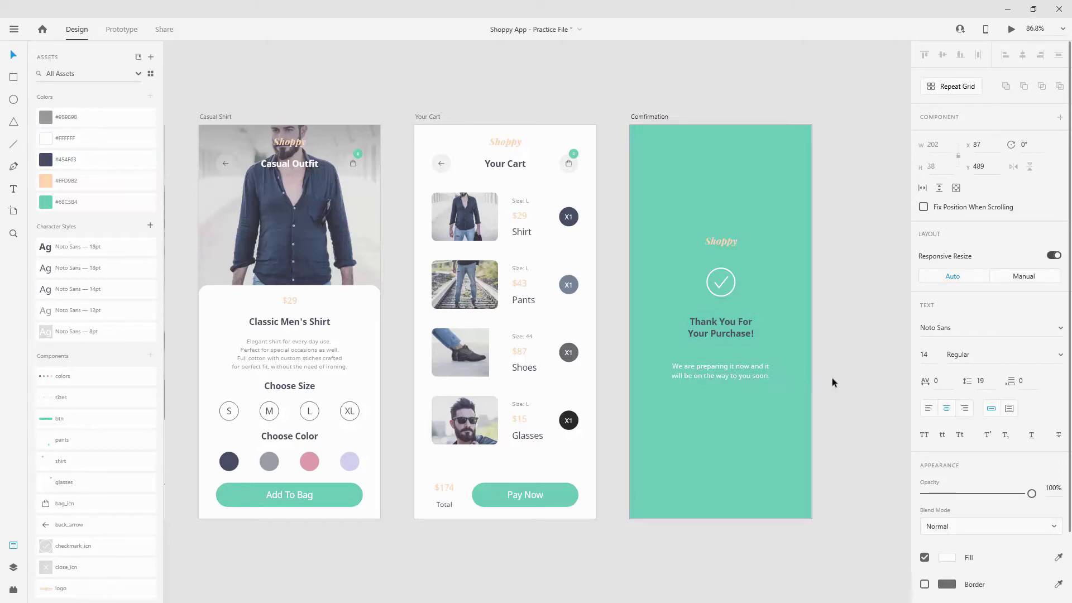
{"action": "key", "text": "Escape"}
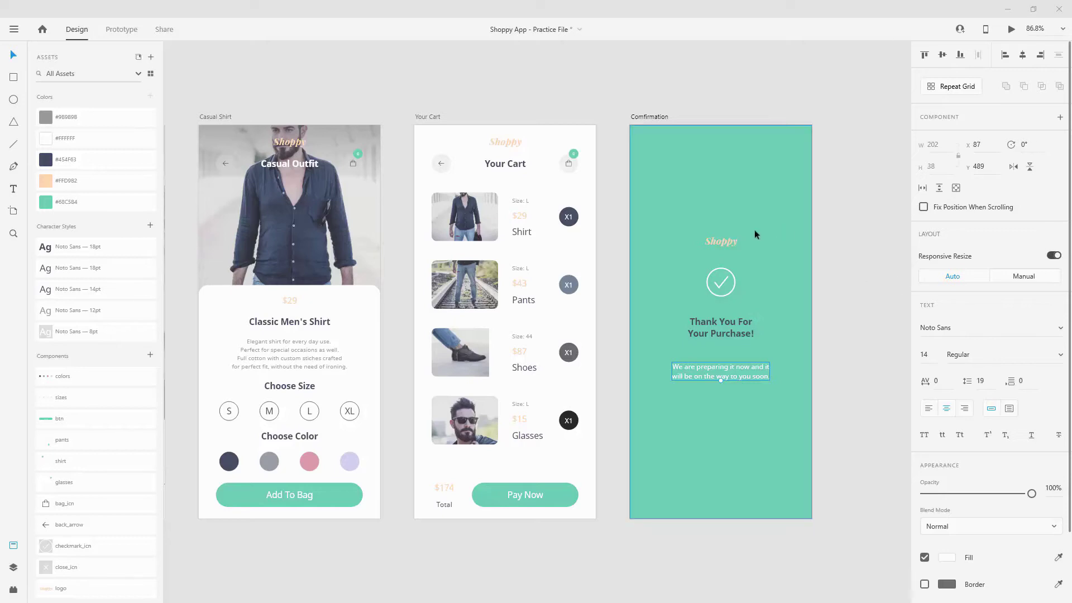
Adjust the vertical spacing of the logo, heading and message on the Comfirmation artboard, moving the message to Y 482
{"action": "left_click", "coordinate": [723, 241]}
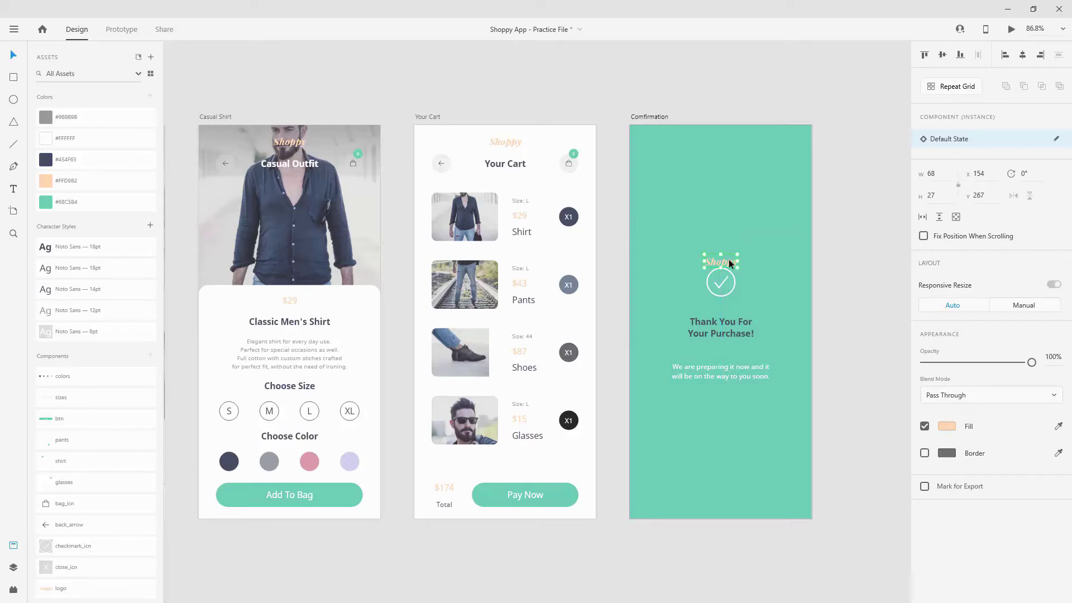
{"action": "left_click_drag", "start_coordinate": [729, 259], "coordinate": [728, 245]}
{"action": "left_click", "coordinate": [716, 347]}
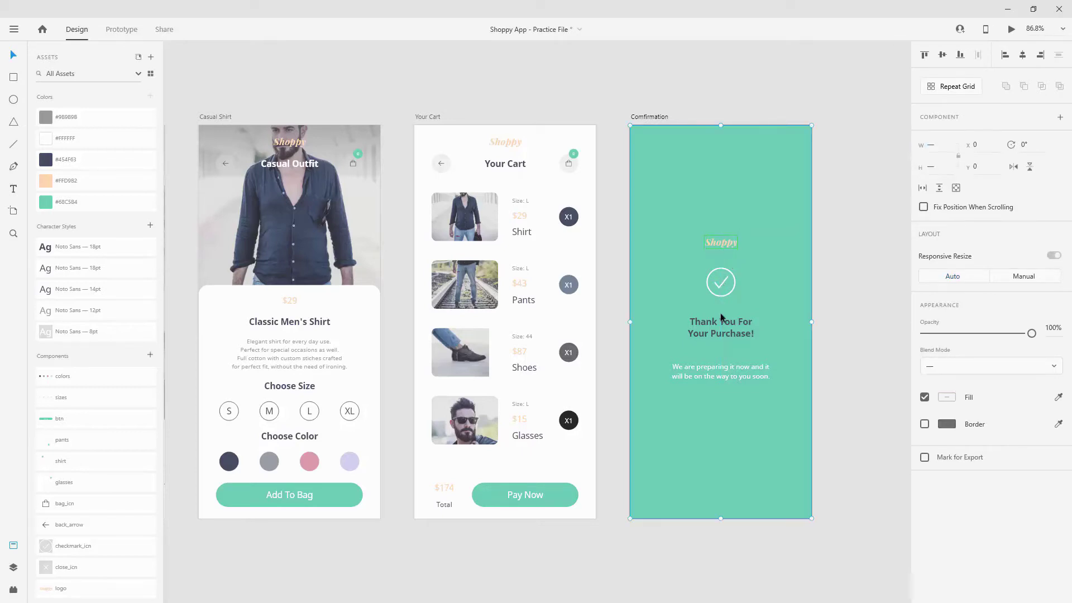
{"action": "scroll", "coordinate": [716, 347], "scroll_direction": "up", "scroll_amount": 4}
{"action": "left_click", "coordinate": [738, 305]}
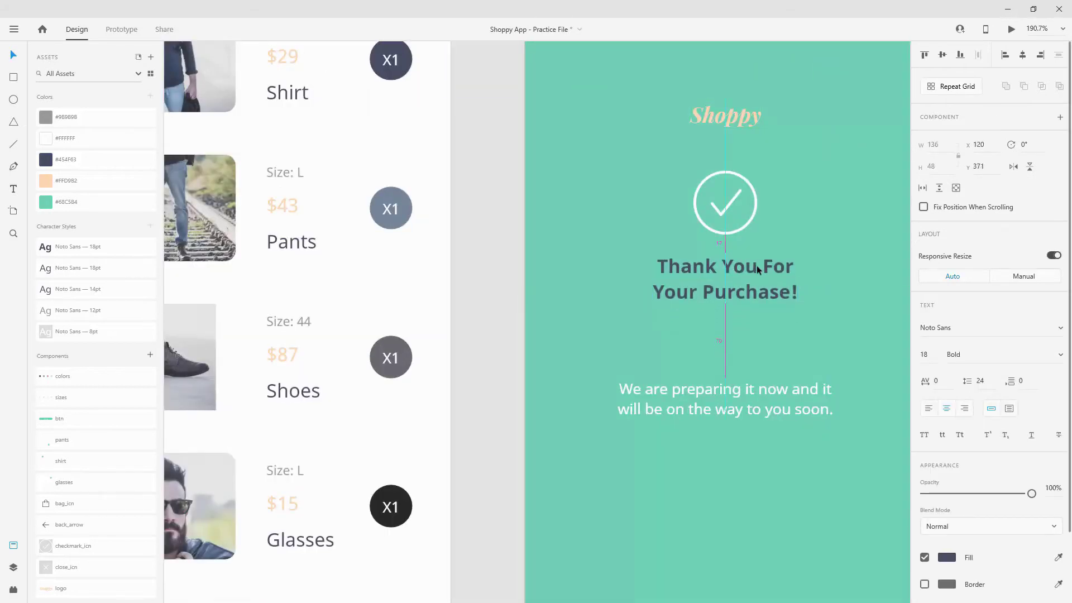
{"action": "left_click_drag", "start_coordinate": [757, 397], "coordinate": [759, 380]}
{"action": "scroll", "coordinate": [645, 283], "scroll_direction": "down", "scroll_amount": 4}
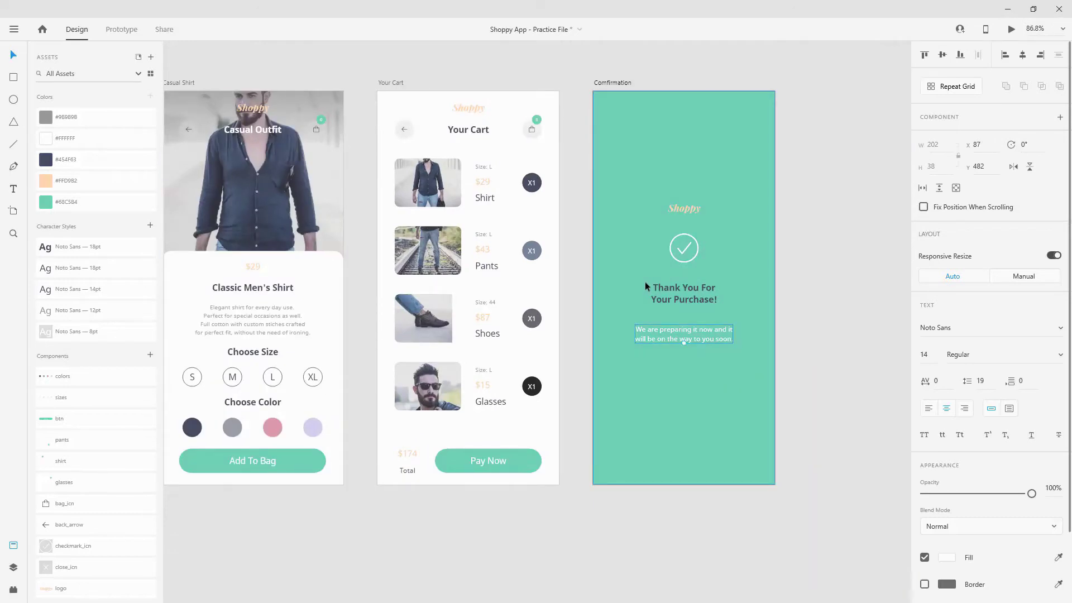
Copy the Pay Now button from the Your Cart artboard onto the Comfirmation artboard
{"action": "left_click", "coordinate": [533, 470]}
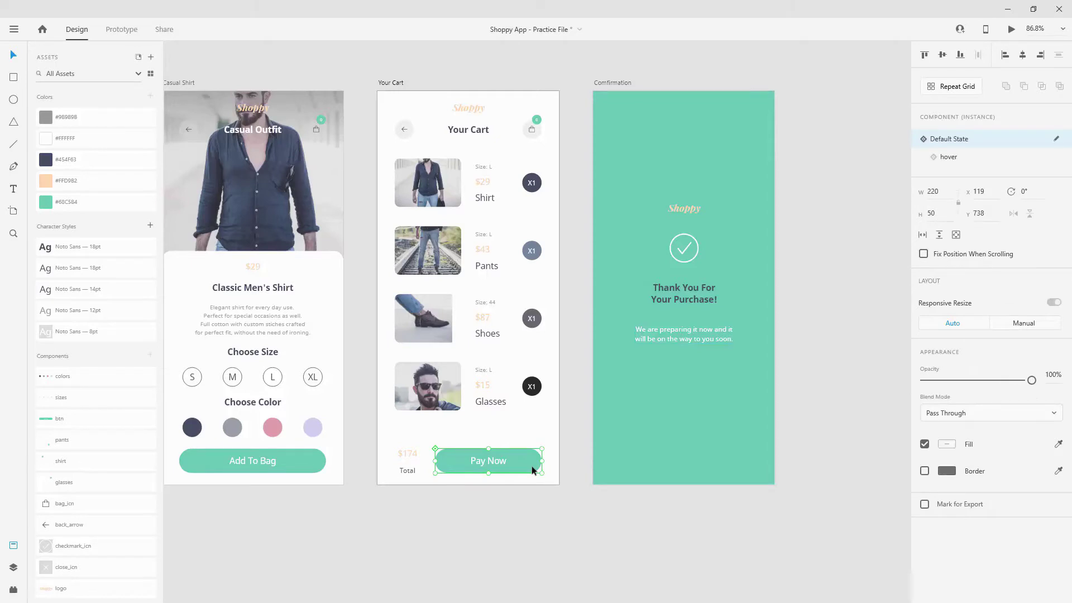
{"action": "left_click", "coordinate": [690, 417]}
{"action": "key", "text": "ctrl+v"}
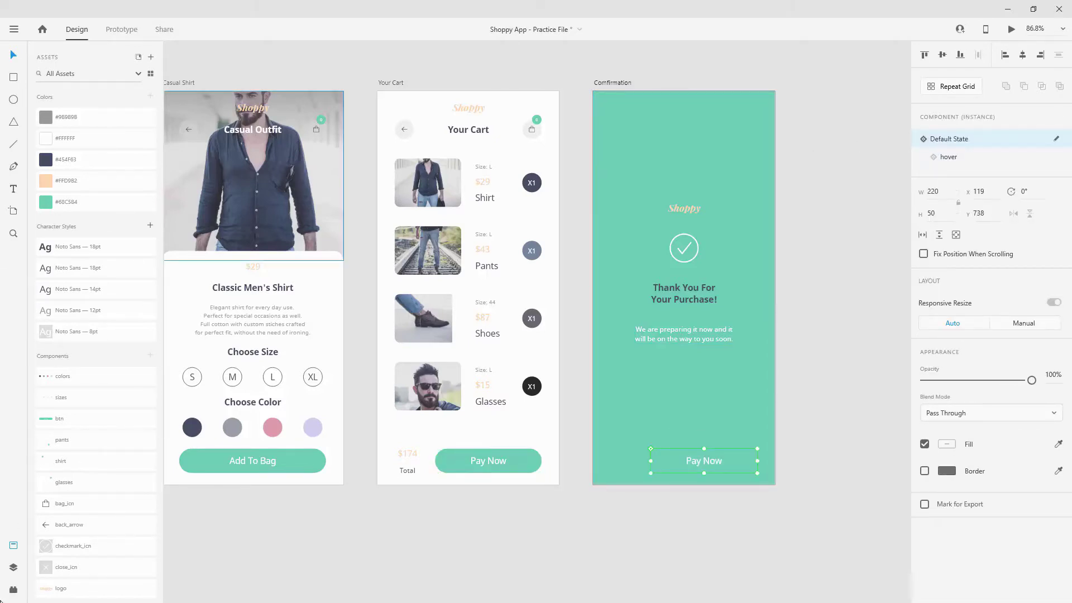
Set the copied button's background to white #FFFFFF and its Pay Now label to dark blue #454F63 in the default state
{"action": "left_click", "coordinate": [14, 567]}
{"action": "left_click", "coordinate": [40, 95]}
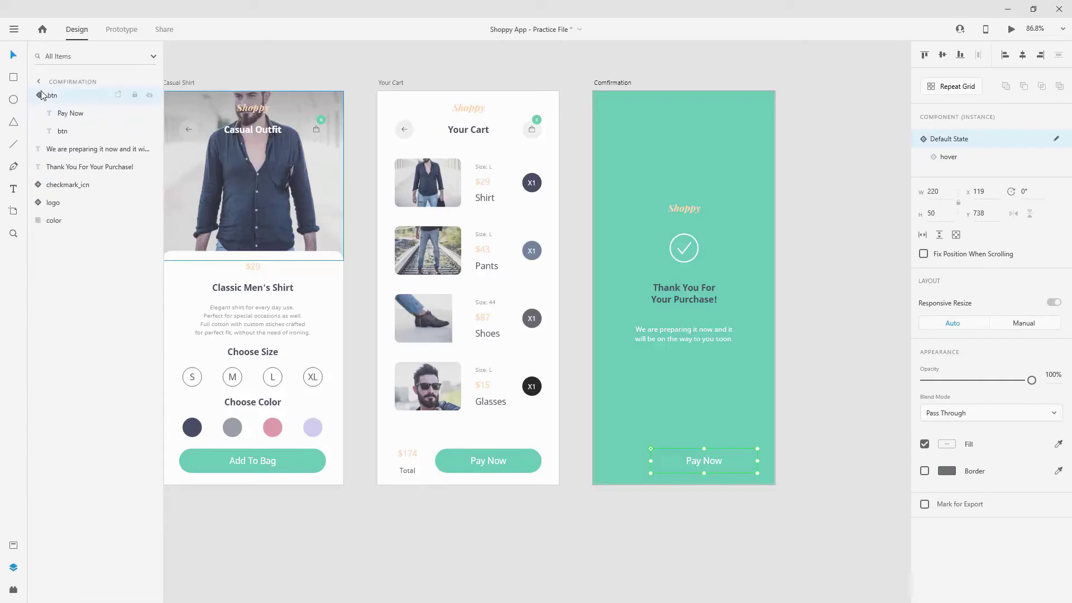
{"action": "left_click", "coordinate": [61, 130]}
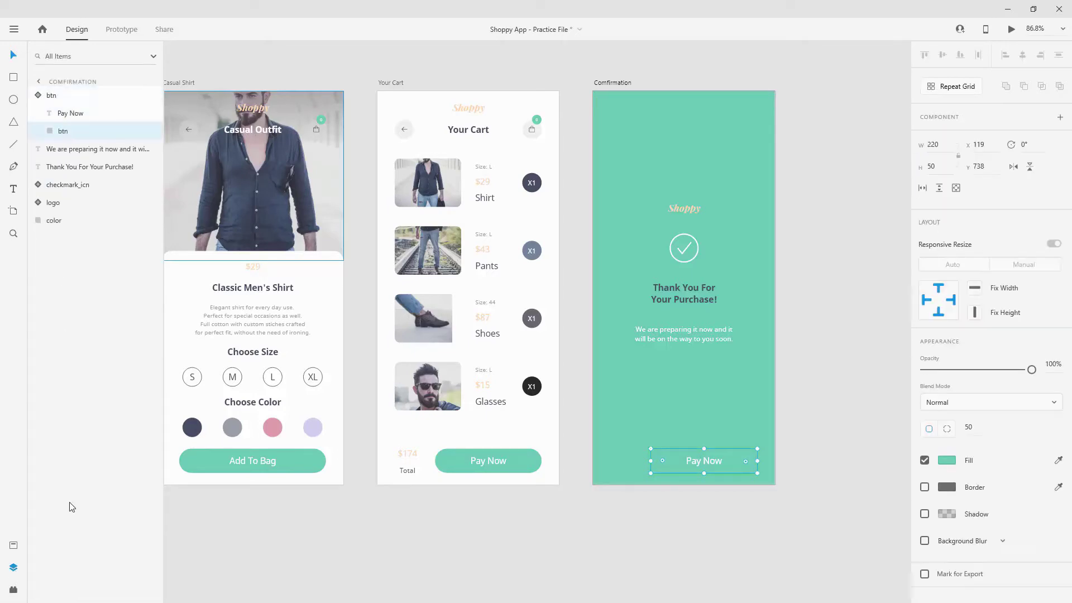
{"action": "left_click", "coordinate": [15, 544]}
{"action": "left_click", "coordinate": [61, 138]}
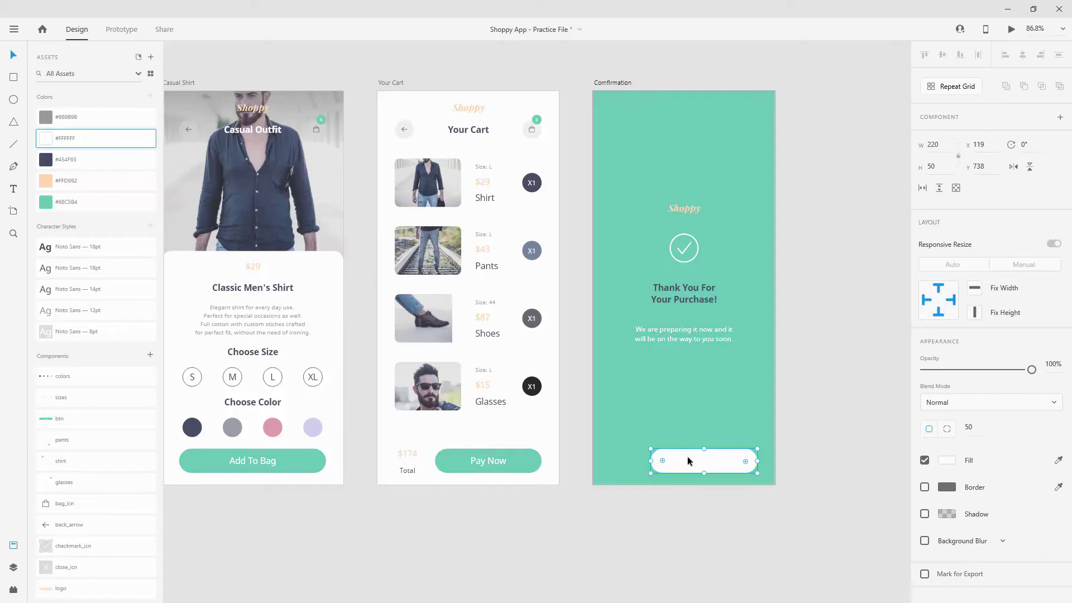
{"action": "left_click", "coordinate": [699, 461]}
{"action": "left_click", "coordinate": [61, 159]}
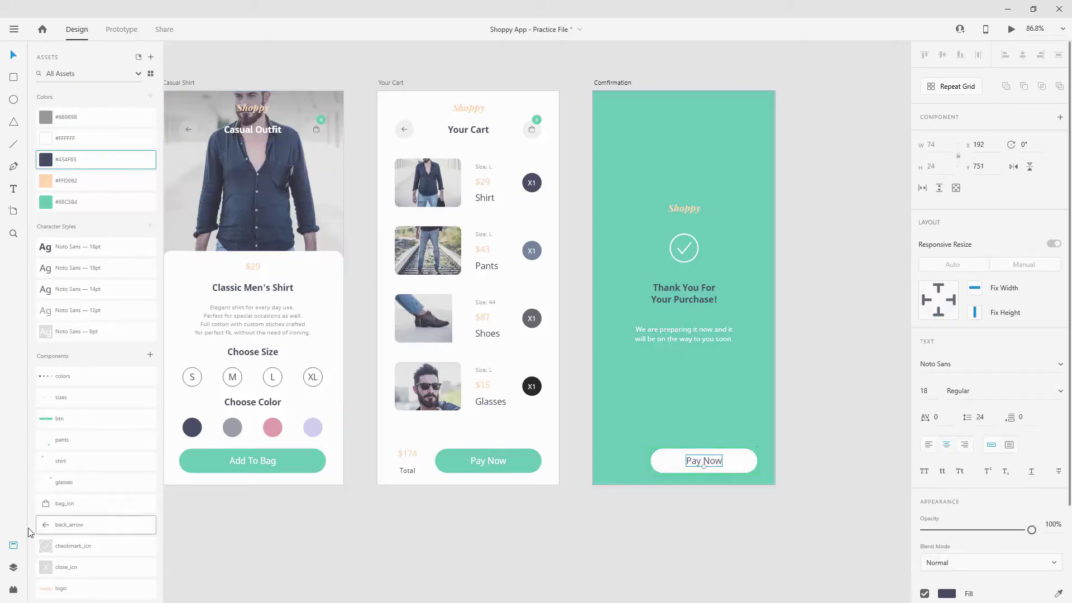
In the copied button's hover state, set the background to white #FFFFFF and the Pay Now label to dark blue #454F63
{"action": "left_click", "coordinate": [13, 567]}
{"action": "left_click", "coordinate": [51, 95]}
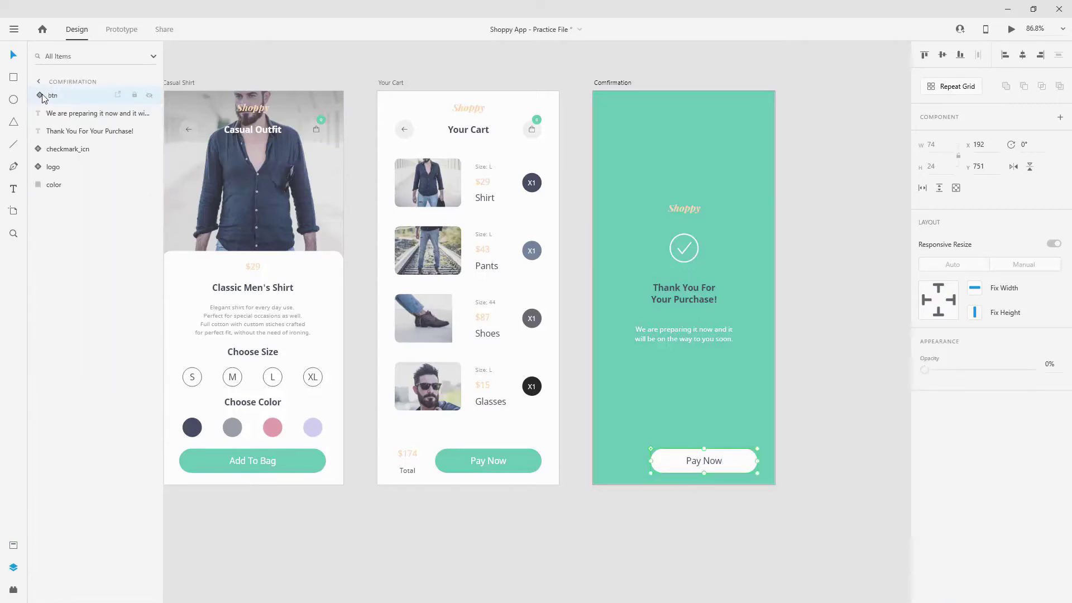
{"action": "left_click", "coordinate": [948, 158]}
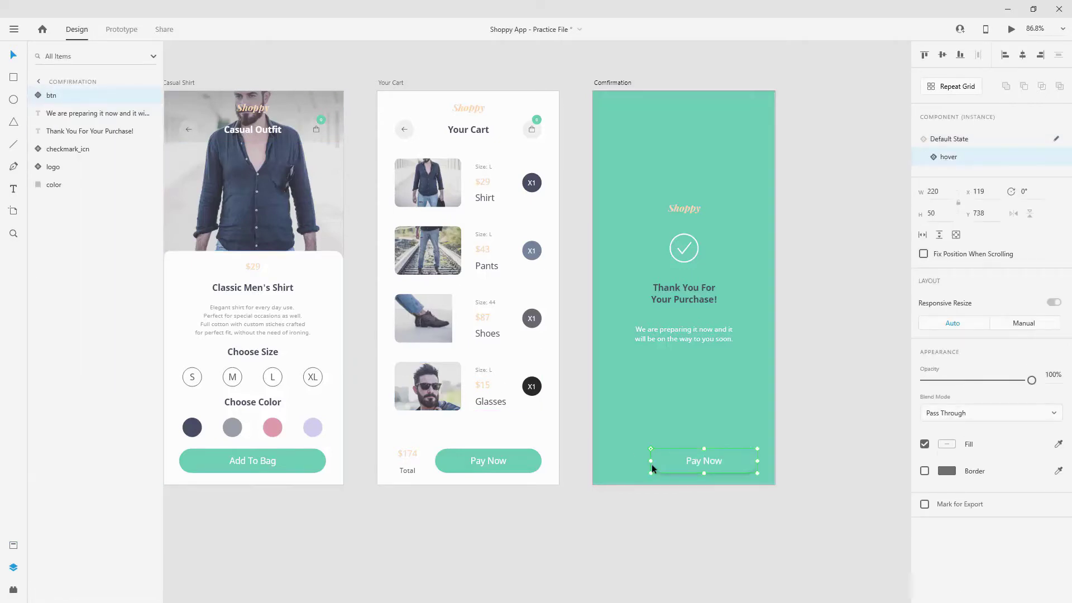
{"action": "double_click", "coordinate": [731, 460]}
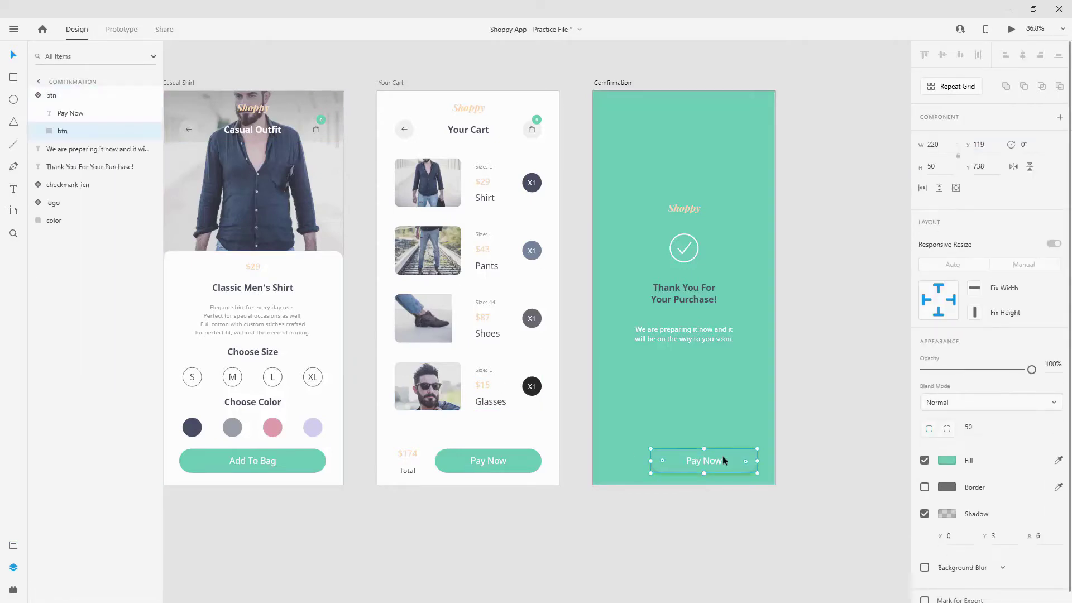
{"action": "left_click", "coordinate": [13, 545]}
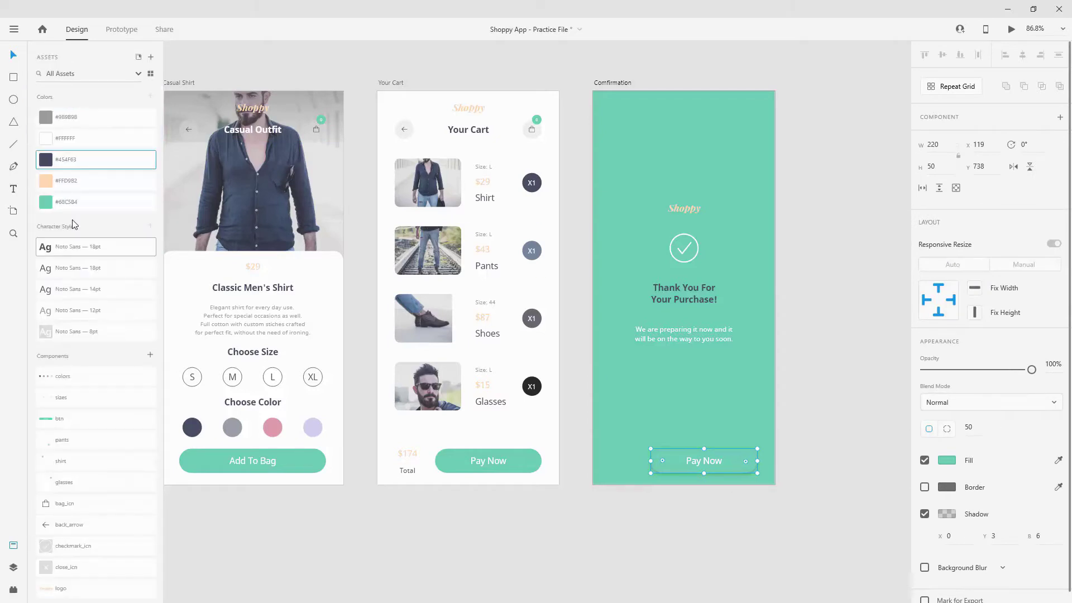
{"action": "left_click", "coordinate": [86, 143]}
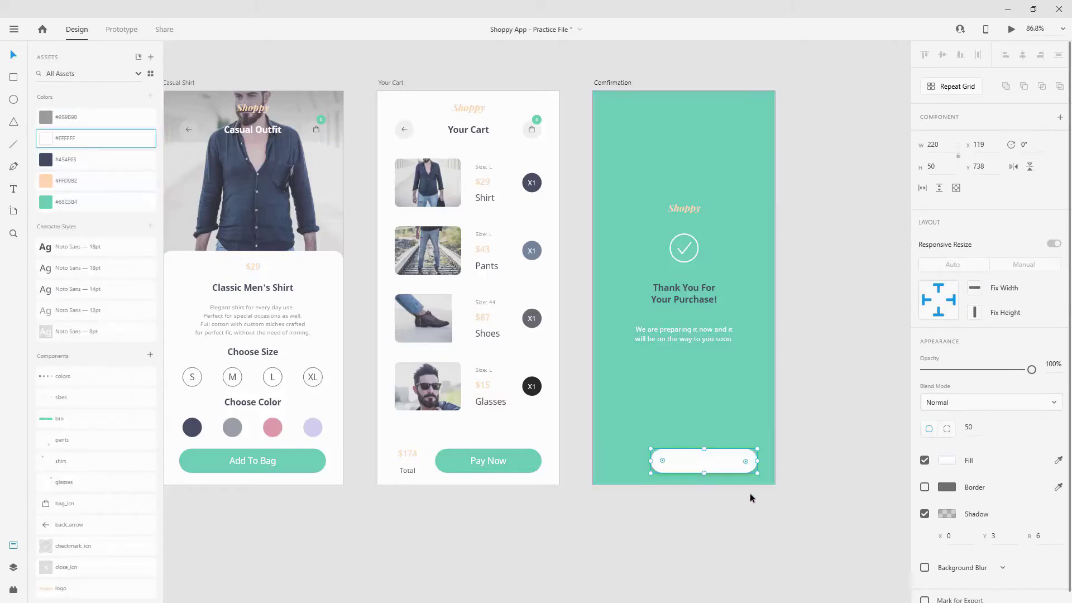
{"action": "left_click", "coordinate": [722, 461]}
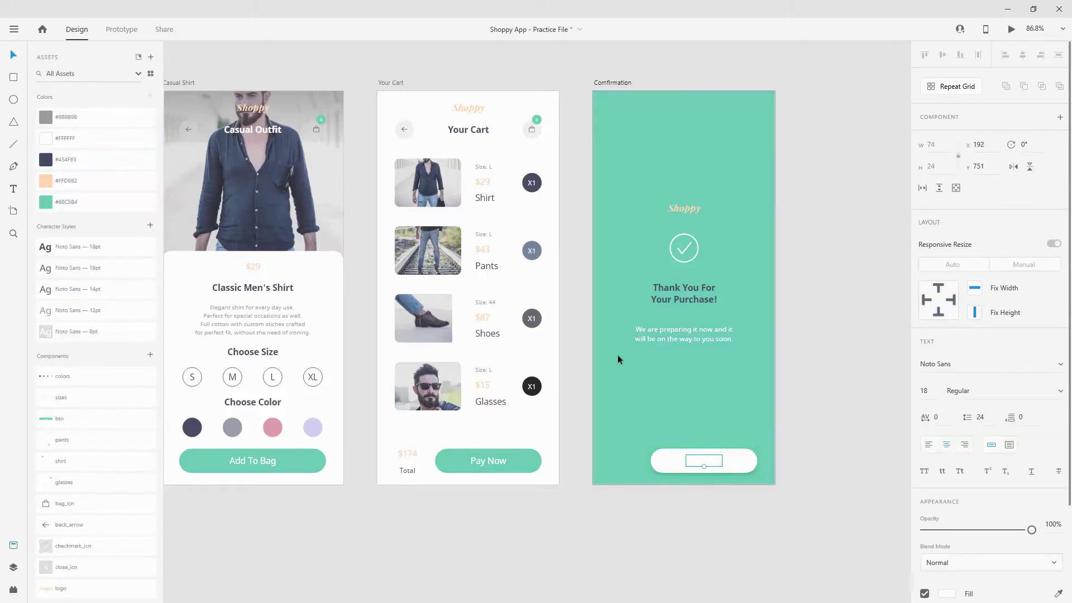
{"action": "left_click", "coordinate": [86, 160]}
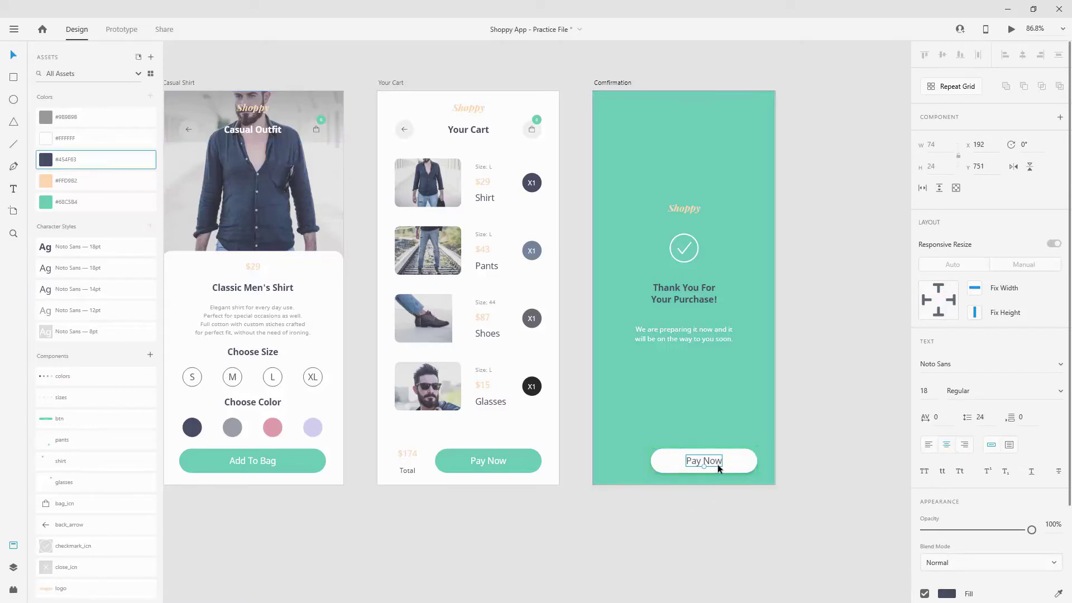
Show the Comfirmation artboard's layout grid and stretch the default-state button across its columns to X 36 and 303 wide
{"action": "left_click", "coordinate": [603, 83]}
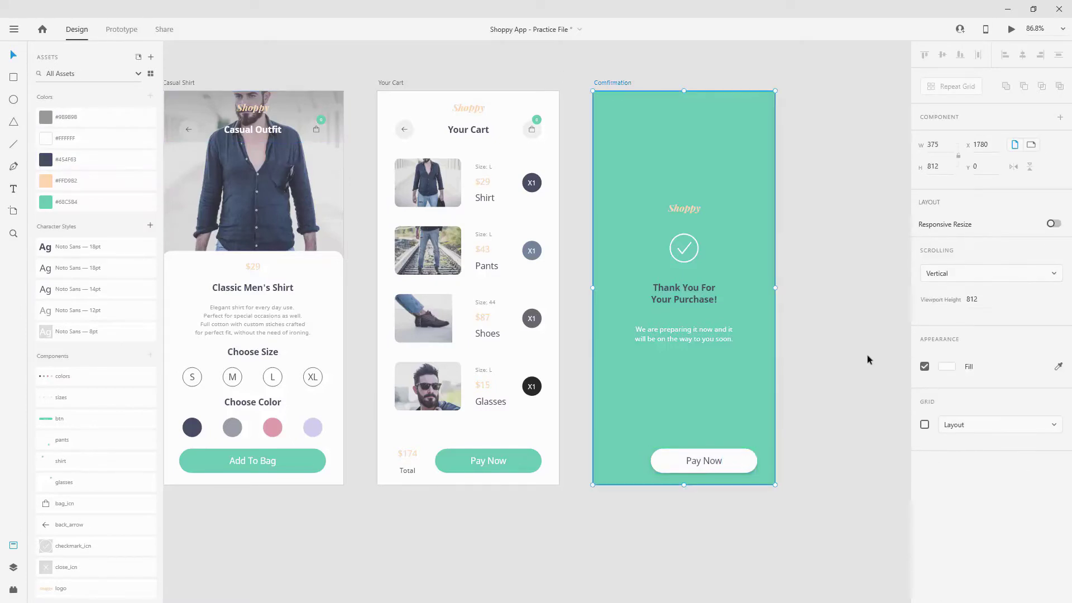
{"action": "left_click", "coordinate": [924, 424]}
{"action": "scroll", "coordinate": [706, 483], "scroll_direction": "up", "scroll_amount": 4}
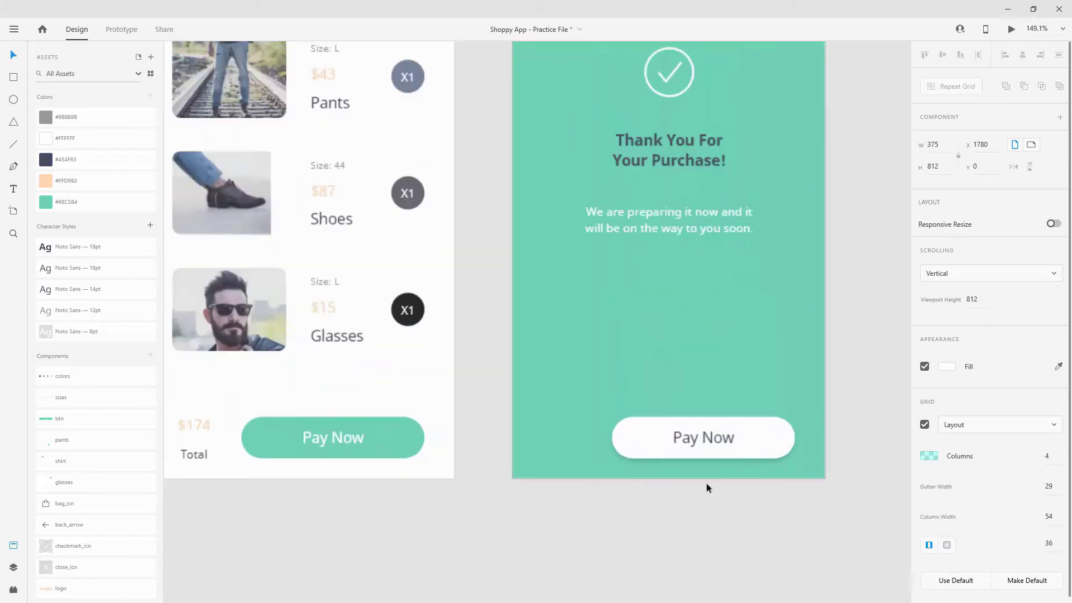
{"action": "left_click", "coordinate": [787, 420]}
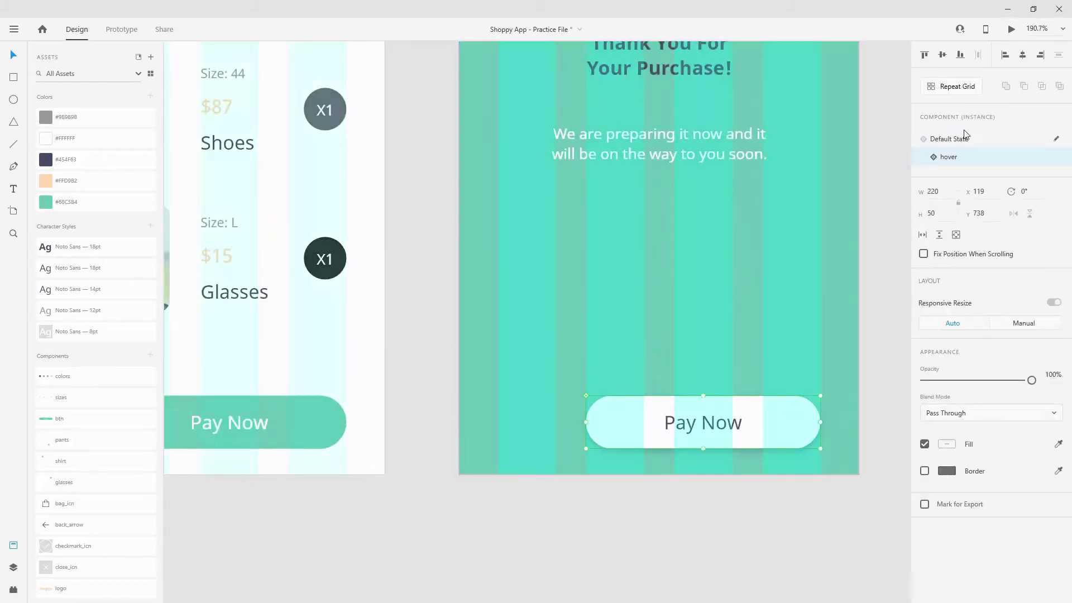
{"action": "left_click_drag", "start_coordinate": [771, 402], "coordinate": [820, 421]}
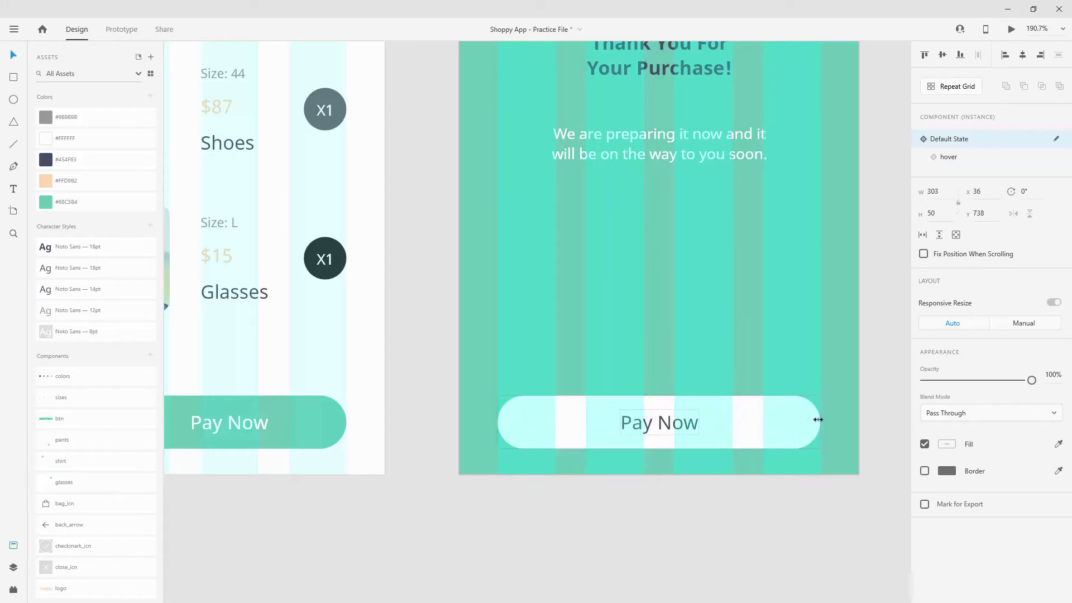
Change the default-state button label to "Back To Home"
{"action": "double_click", "coordinate": [691, 422]}
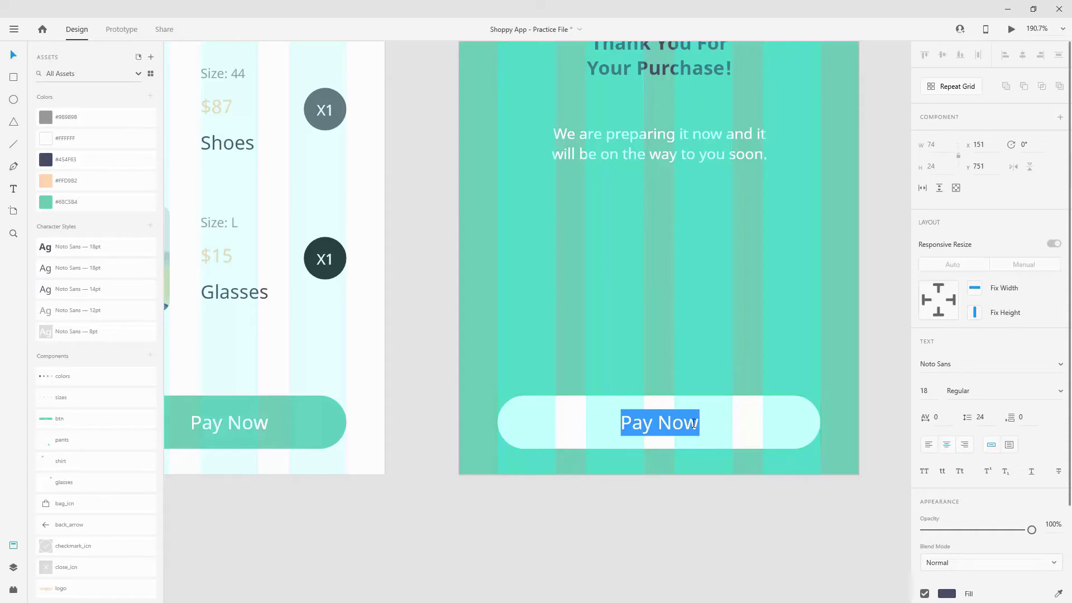
{"action": "type", "text": "Back To Hom"}
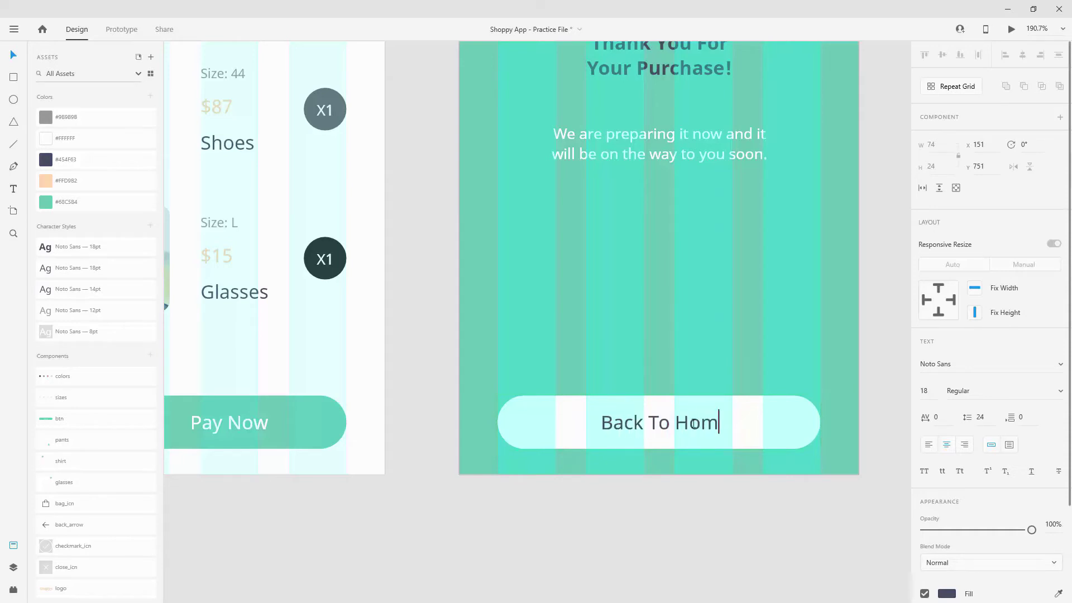
{"action": "type", "text": "e"}
{"action": "key", "text": "ctrl+a"}
{"action": "key", "text": "Escape"}
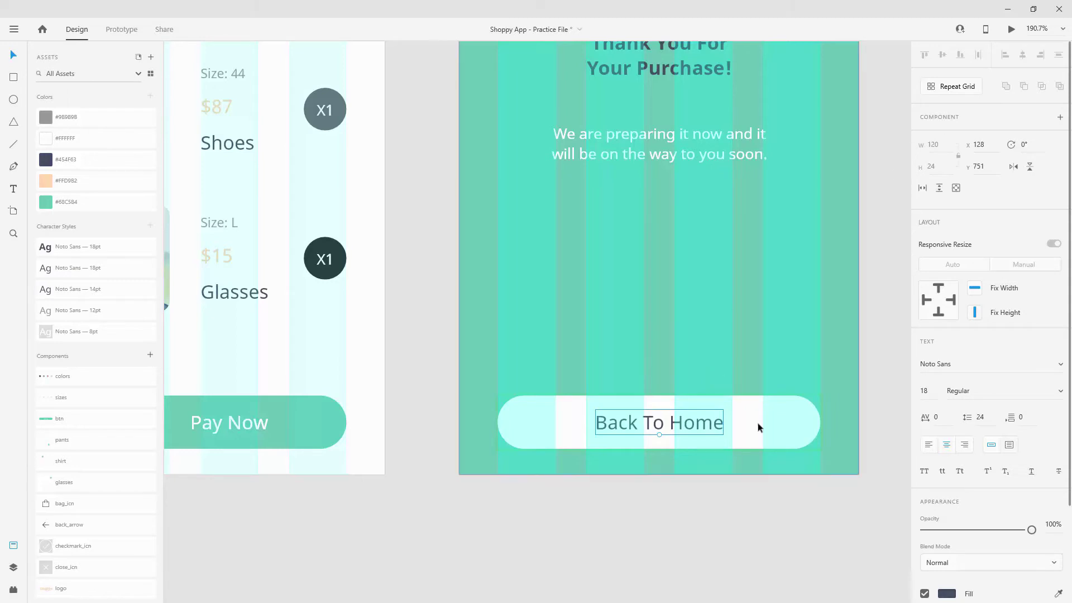
{"action": "left_click", "coordinate": [654, 300]}
Switch the Back To Home button to its hover state and widen it to 303
{"action": "left_click", "coordinate": [768, 430]}
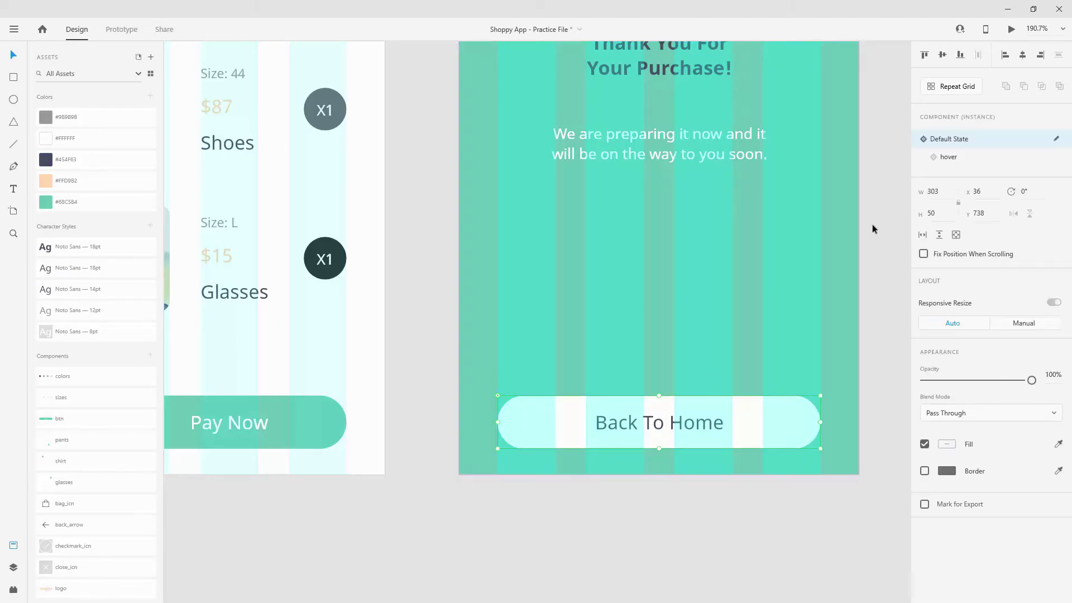
{"action": "left_click", "coordinate": [979, 160]}
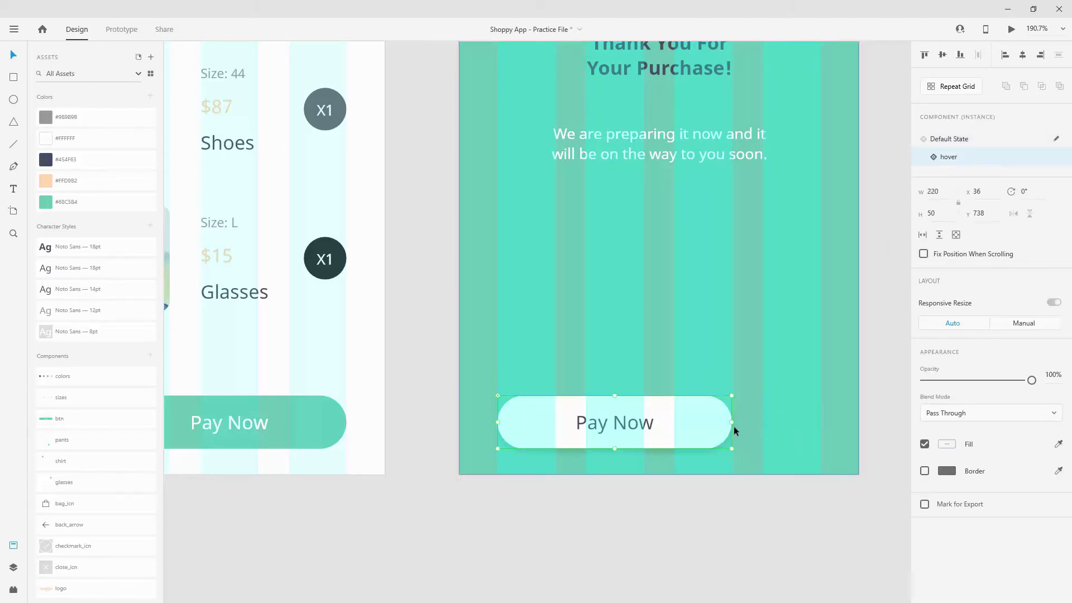
{"action": "left_click_drag", "start_coordinate": [728, 422], "coordinate": [819, 421]}
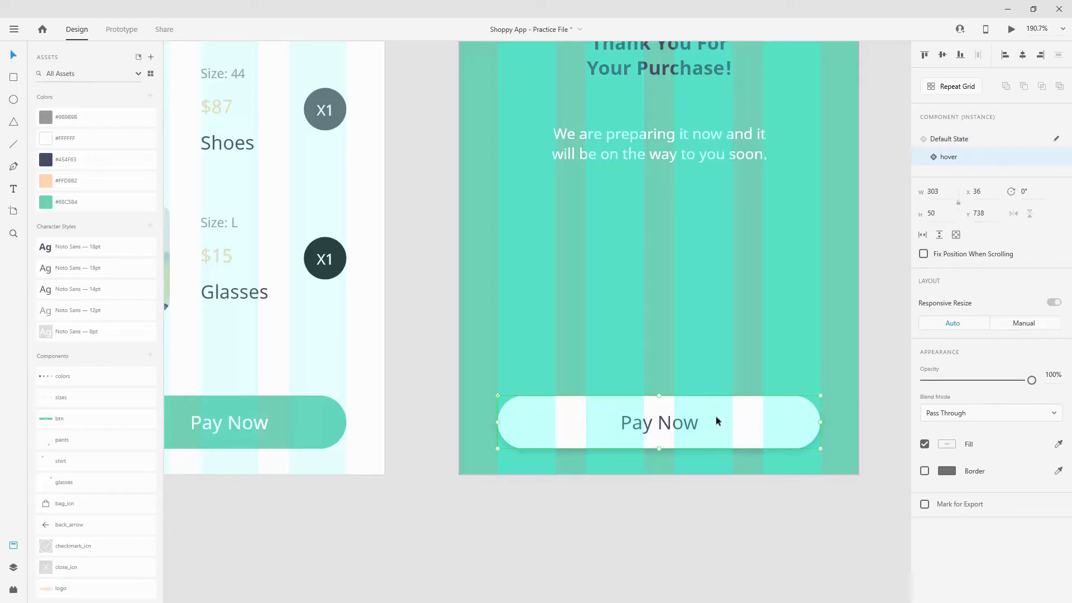
Change the hover-state label to "Back To Home" and return the button to its default state
{"action": "double_click", "coordinate": [688, 420]}
{"action": "double_click", "coordinate": [688, 421]}
{"action": "type", "text": "Back To Home"}
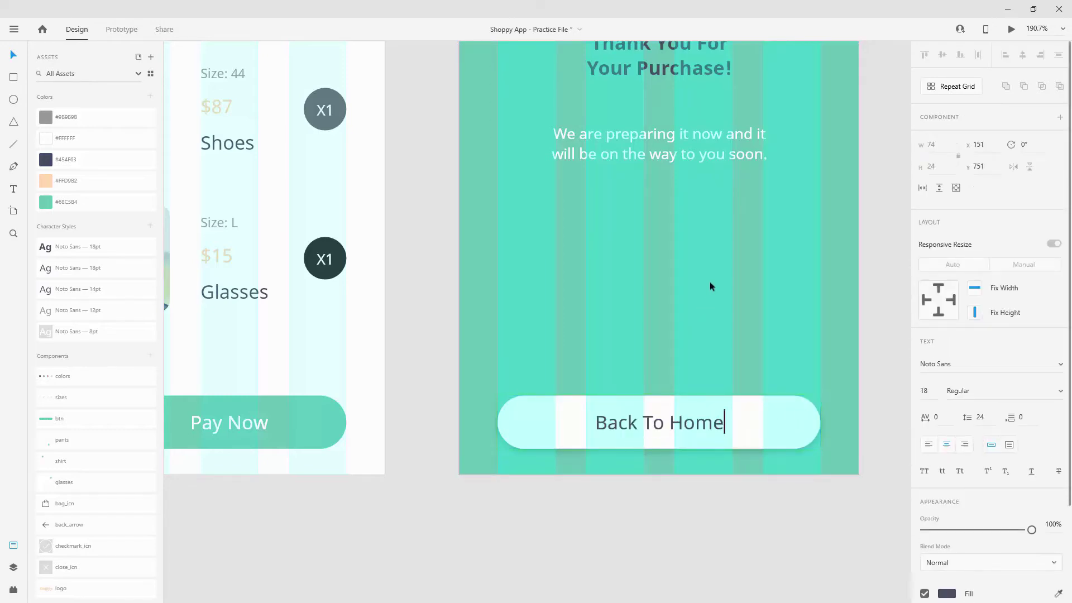
{"action": "key", "text": "Escape"}
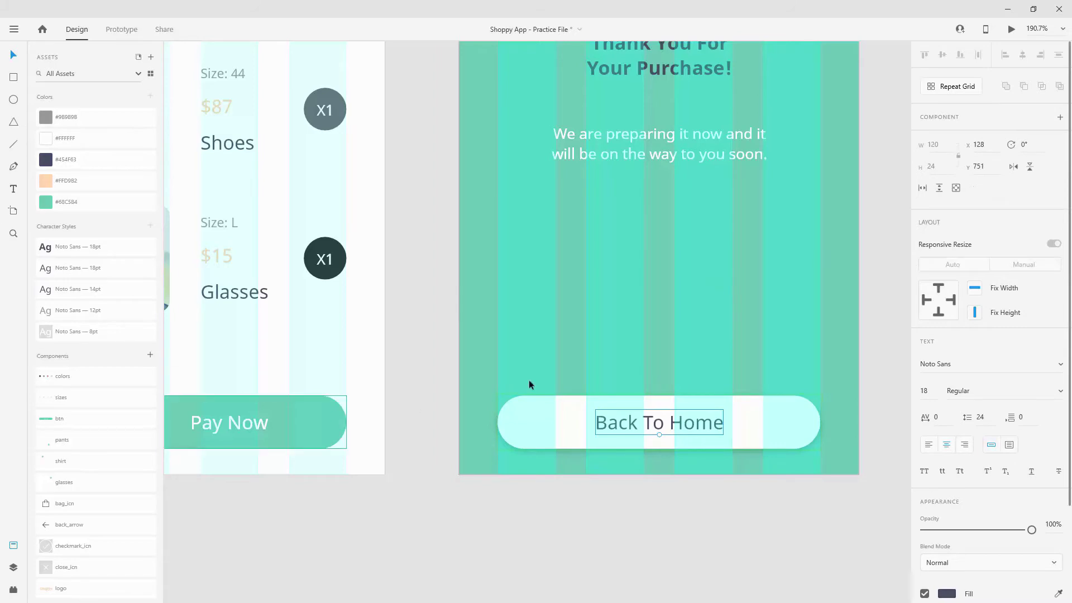
{"action": "key", "text": "Escape"}
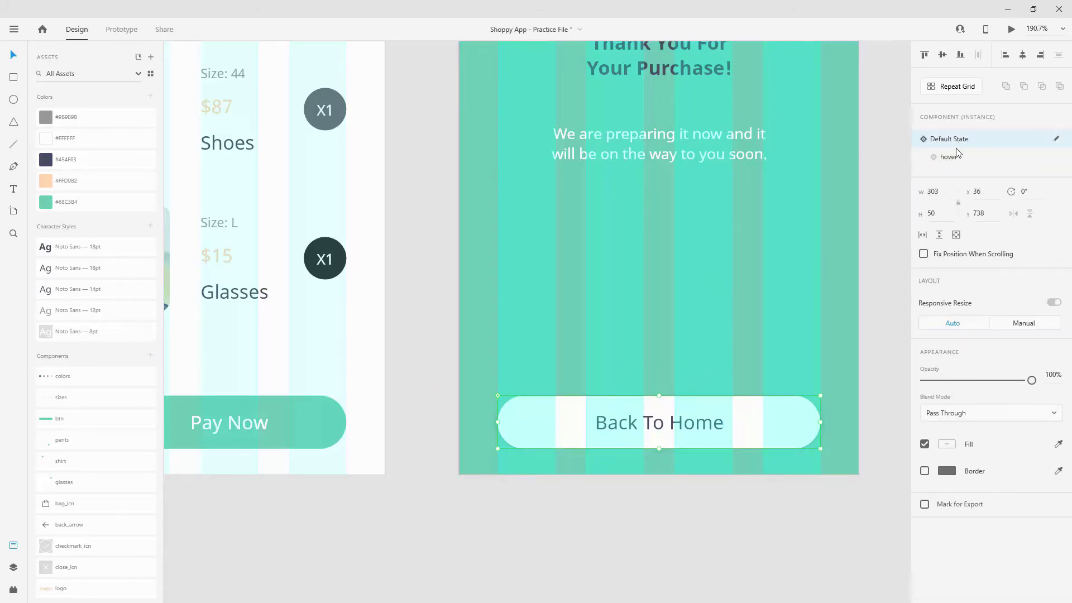
{"action": "left_click", "coordinate": [951, 157]}
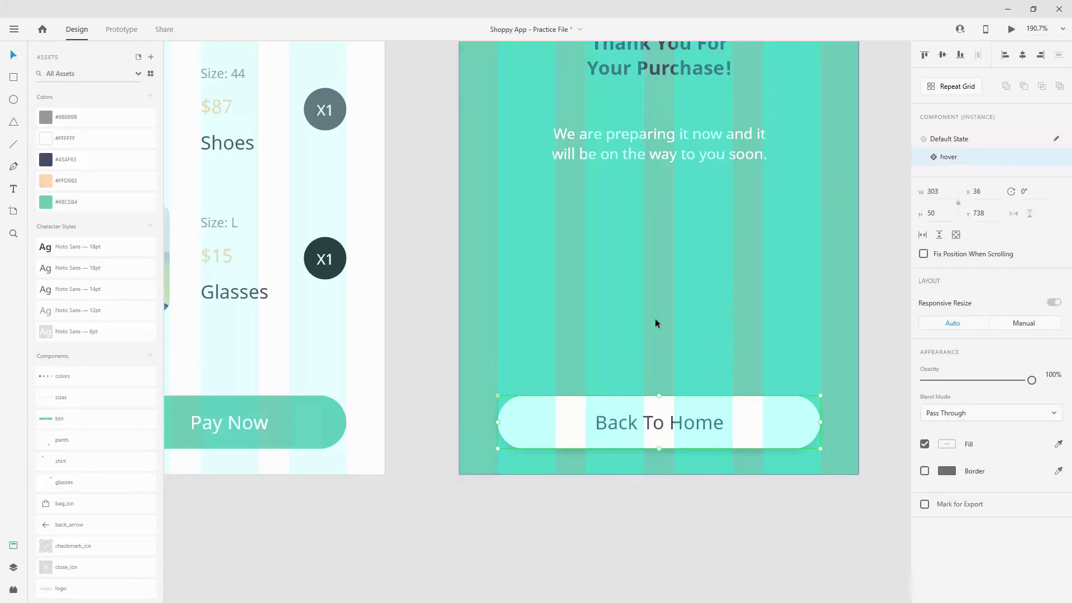
{"action": "left_click", "coordinate": [946, 139]}
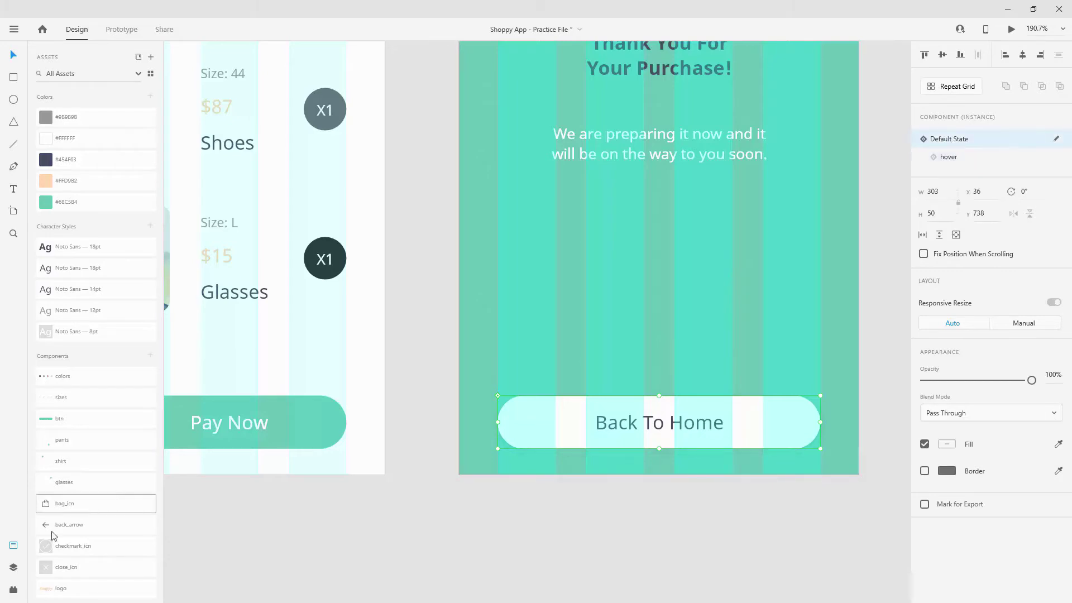
Move the Back To Home button up below the message to Y 560 and hide the Comfirmation artboard's layout grid
{"action": "left_click", "coordinate": [14, 567]}
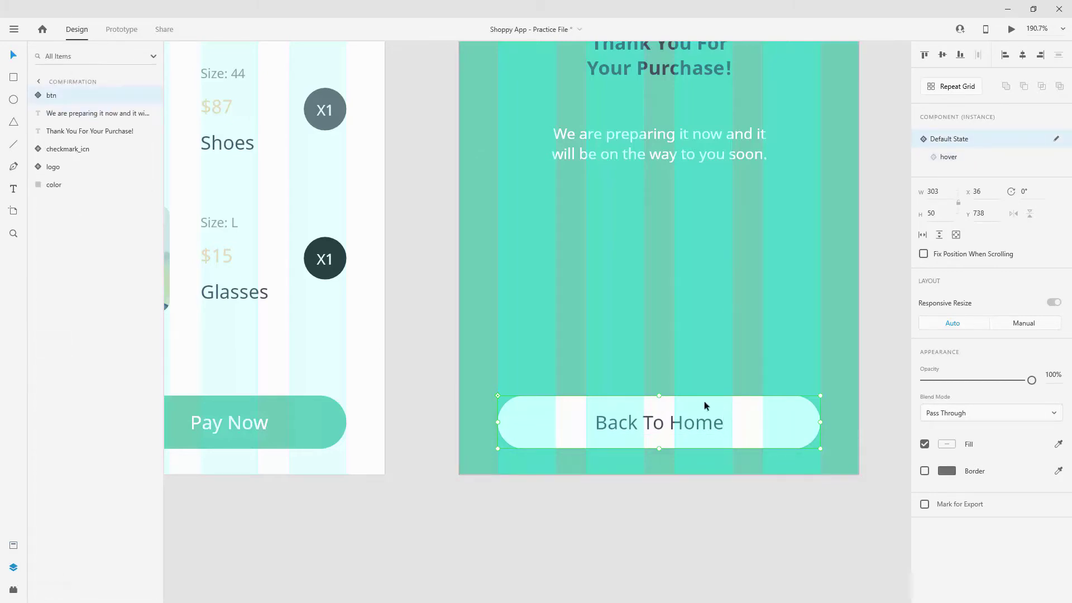
{"action": "left_click_drag", "start_coordinate": [704, 402], "coordinate": [718, 213]}
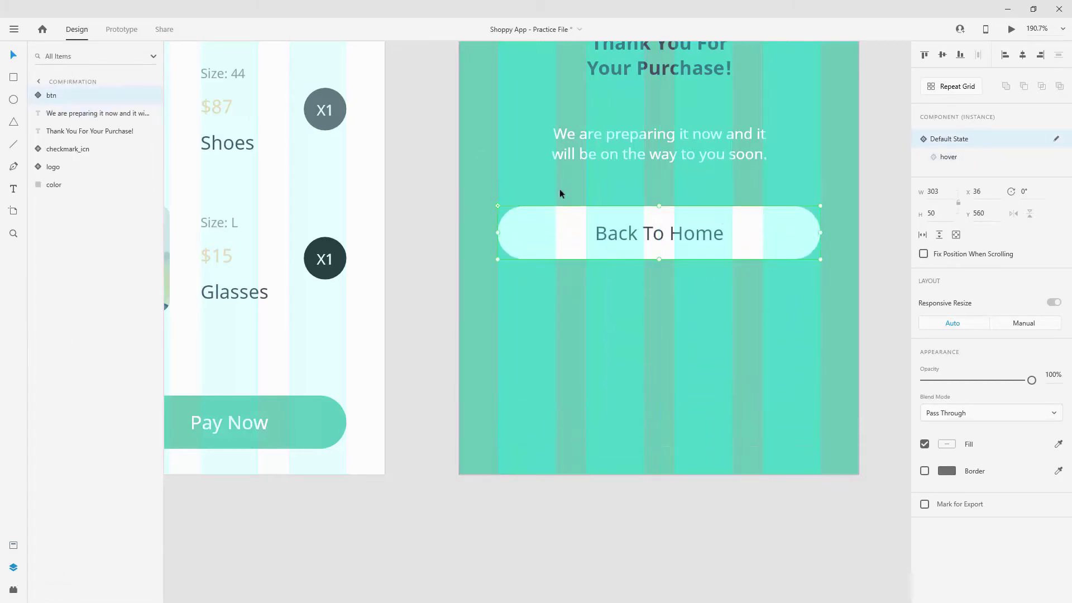
{"action": "scroll", "coordinate": [808, 366], "scroll_direction": "down", "scroll_amount": 2}
{"action": "scroll", "coordinate": [595, 169], "scroll_direction": "up", "scroll_amount": 5}
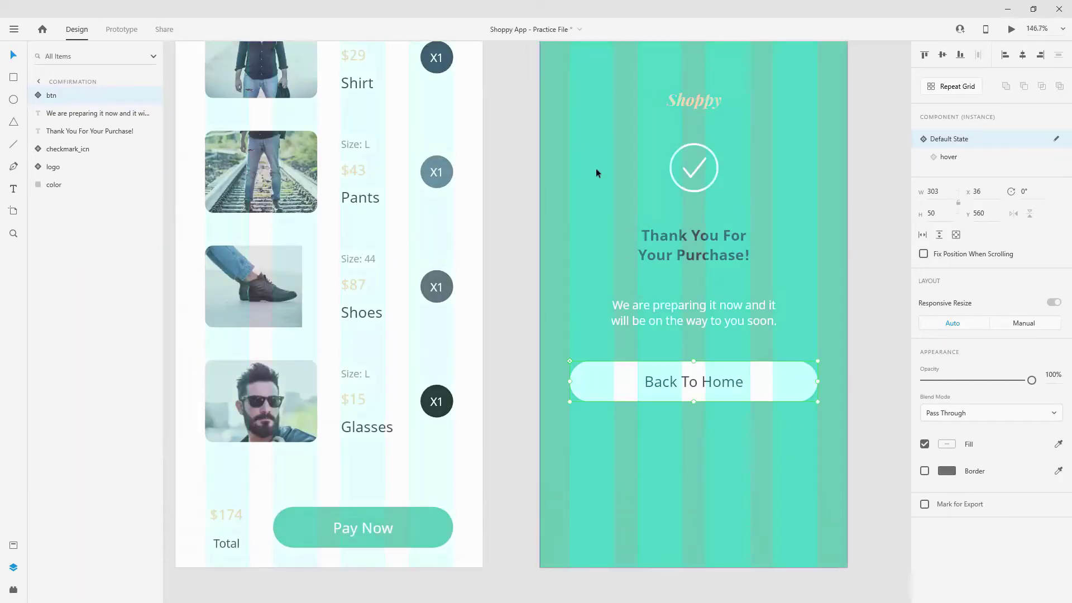
{"action": "left_click", "coordinate": [577, 72]}
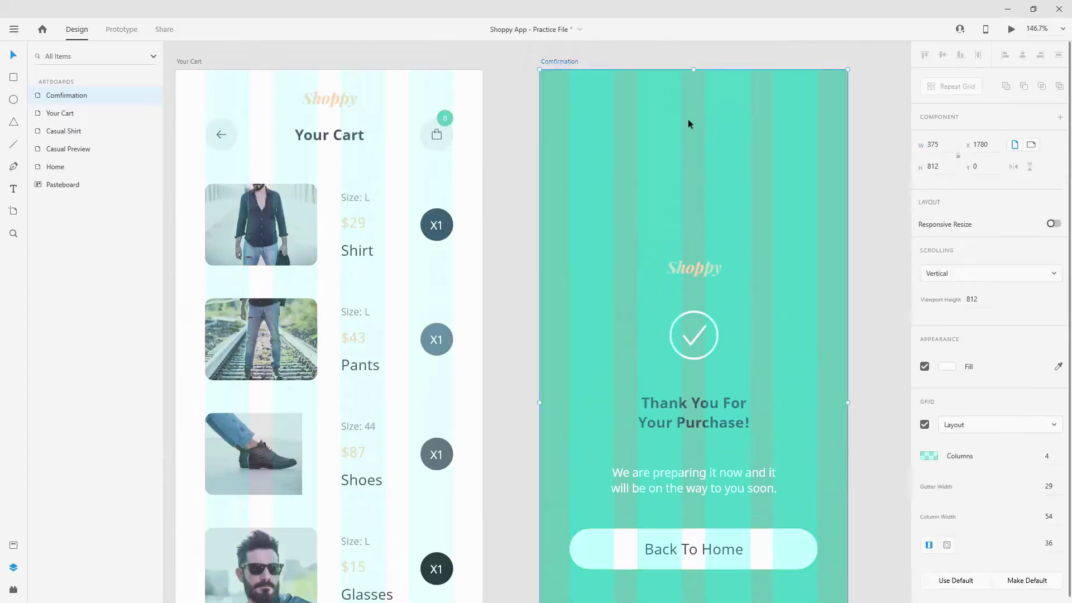
{"action": "left_click", "coordinate": [924, 424]}
{"action": "scroll", "coordinate": [646, 308], "scroll_direction": "down", "scroll_amount": 3}
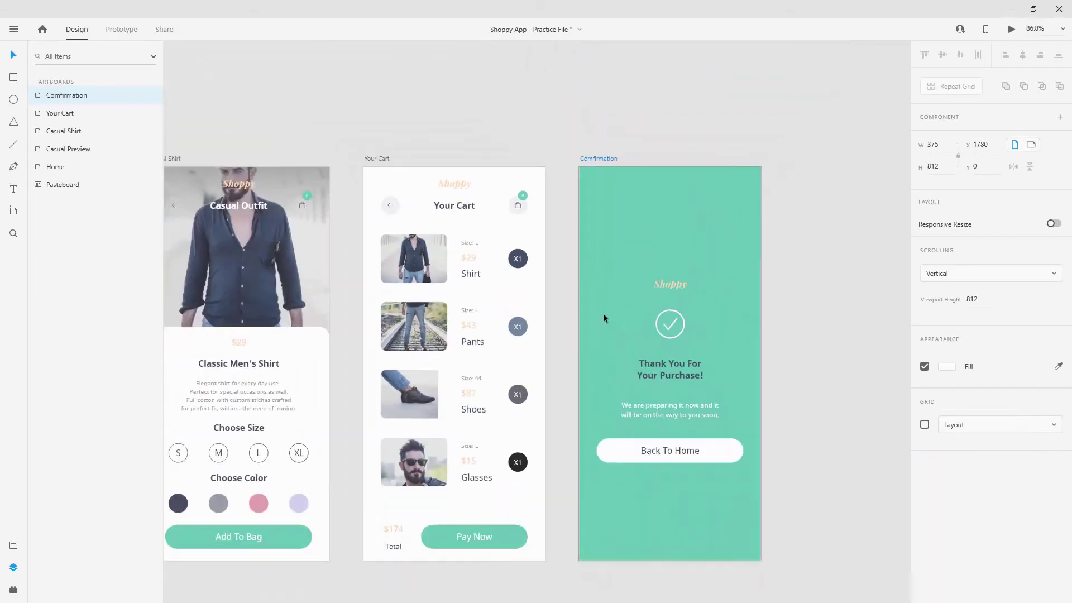
Reorder the Comfirmation layers to match the layout: logo, checkmark_icn, heading, message, then btn, above the color background
{"action": "left_click", "coordinate": [691, 451]}
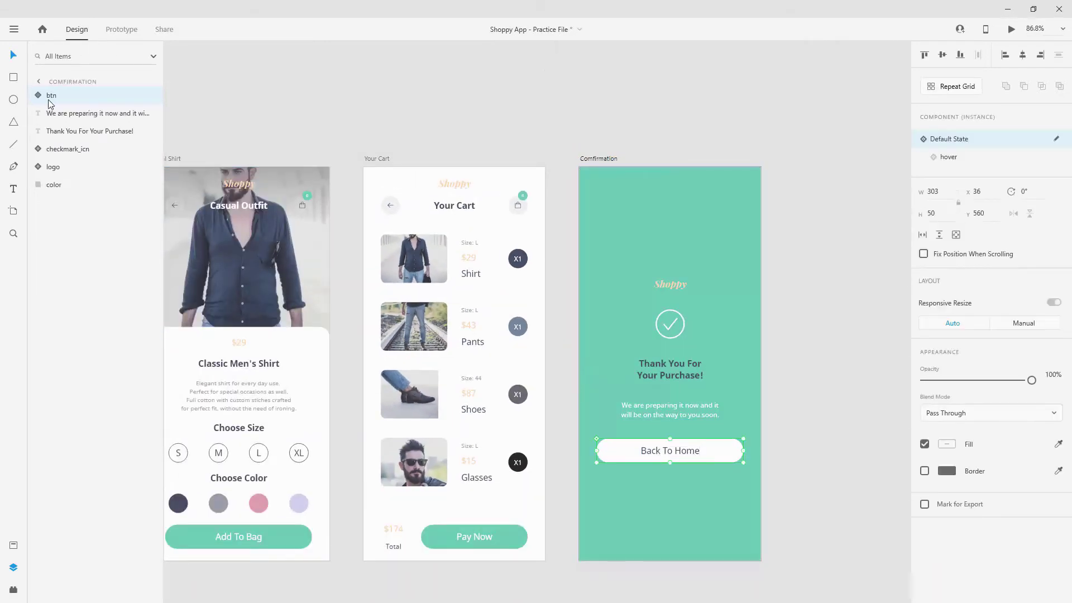
{"action": "left_click_drag", "start_coordinate": [53, 103], "coordinate": [78, 95]}
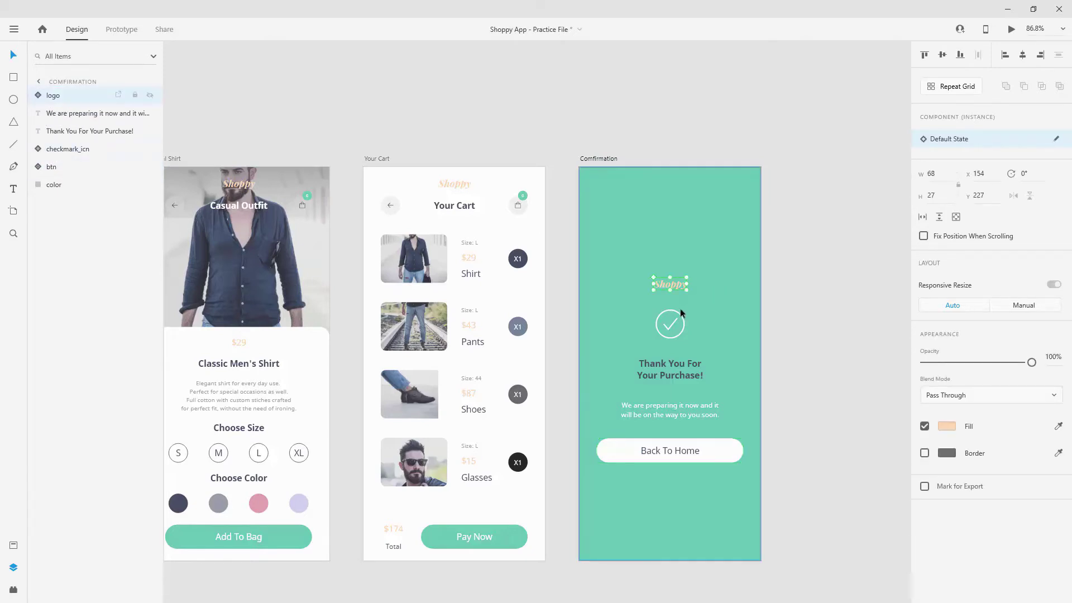
{"action": "left_click", "coordinate": [67, 149]}
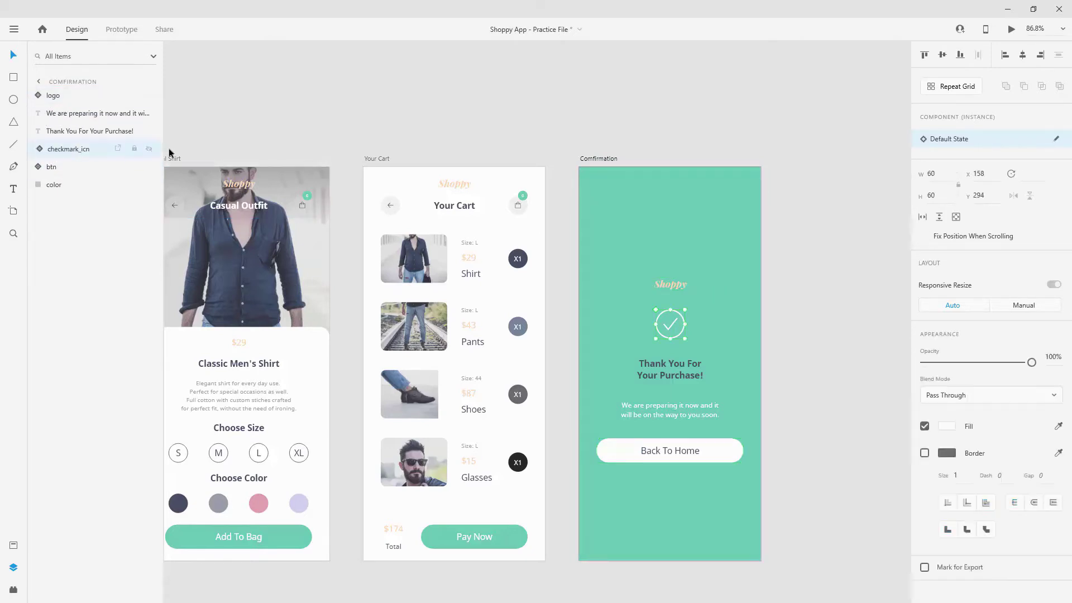
{"action": "left_click_drag", "start_coordinate": [86, 148], "coordinate": [83, 107]}
{"action": "left_click_drag", "start_coordinate": [78, 149], "coordinate": [87, 132]}
{"action": "left_click", "coordinate": [72, 150]}
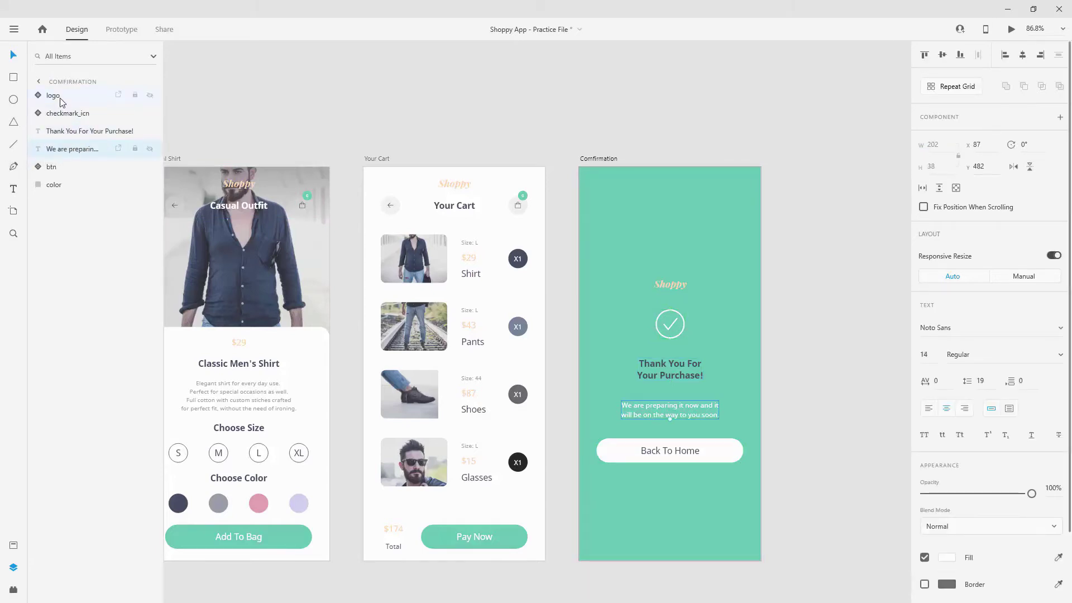
Move the logo, checkmark, heading, message and button together slightly upward on the Comfirmation artboard
{"action": "left_click", "coordinate": [60, 99]}
{"action": "left_click", "coordinate": [70, 167], "text": "shift"}
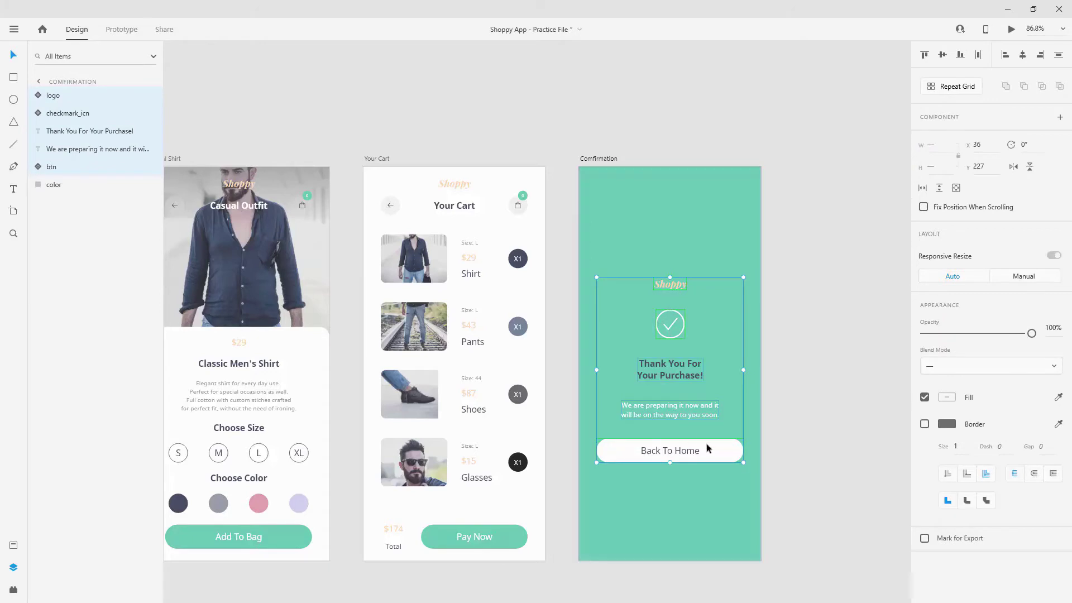
{"action": "mouse_move", "coordinate": [705, 443]}
{"action": "left_mouse_down"}
{"action": "mouse_move", "coordinate": [711, 407]}
{"action": "mouse_move", "coordinate": [711, 441]}
{"action": "left_mouse_up"}
{"action": "left_click", "coordinate": [799, 390]}
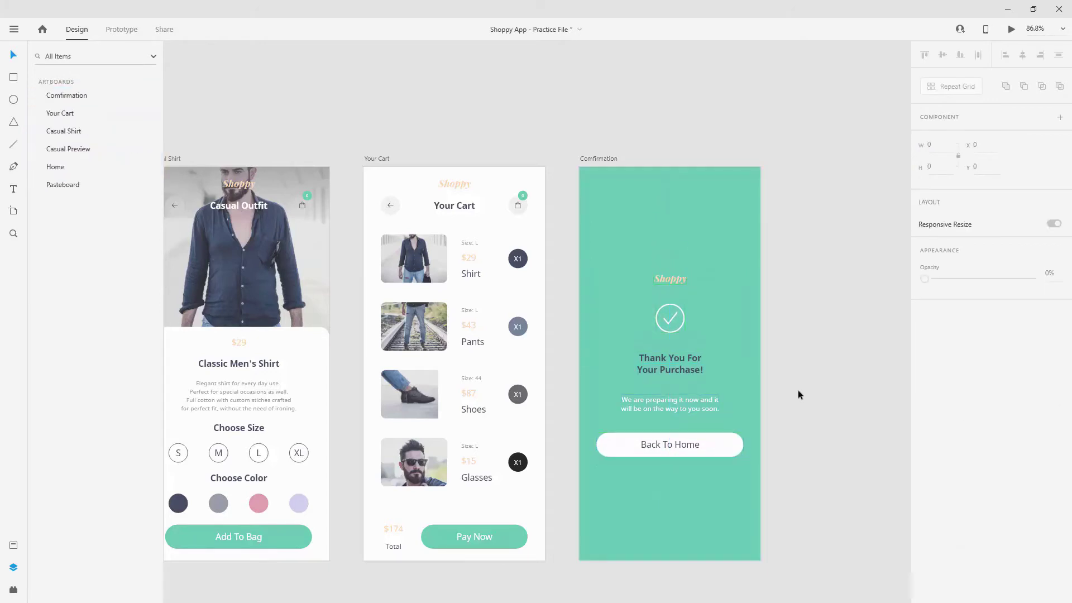
Save the practice file and select the outfit repeat grid on the Home artboard
{"action": "key", "text": "ctrl+0"}
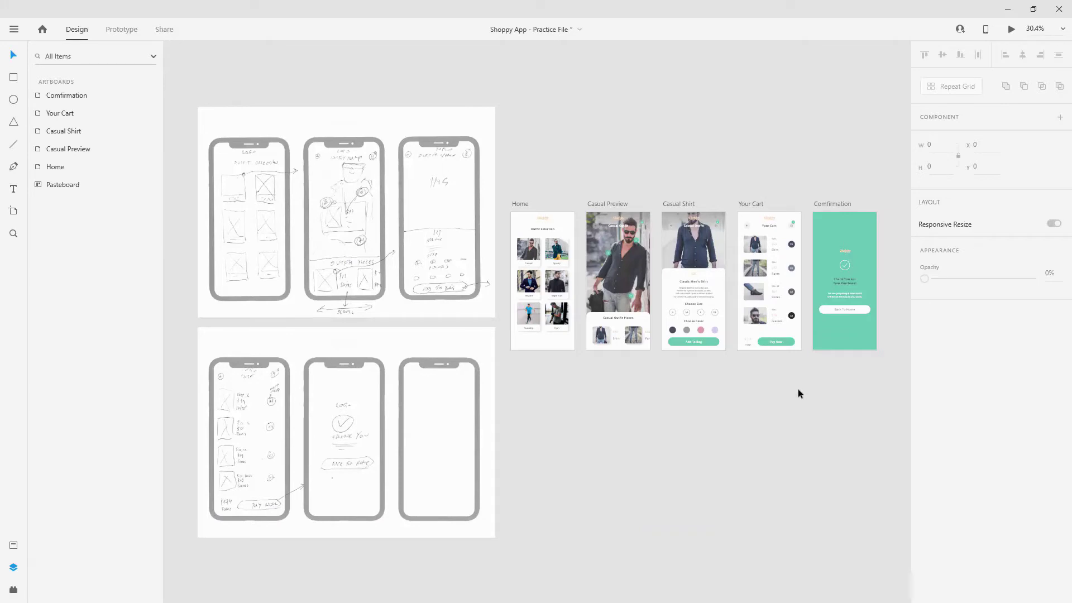
{"action": "key", "text": "ctrl+s"}
{"action": "left_click", "coordinate": [534, 245]}
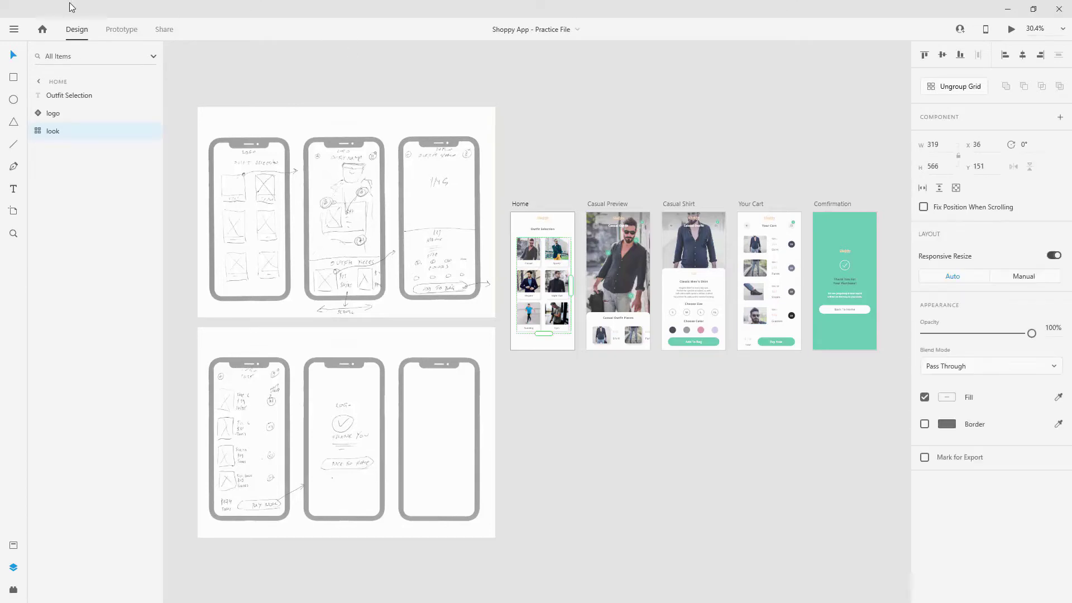
In prototyping mode, link the Casual product image on Home to the Casual Preview artboard with a Tap trigger and Auto-Animate
{"action": "left_click", "coordinate": [123, 30]}
{"action": "double_click", "coordinate": [541, 249]}
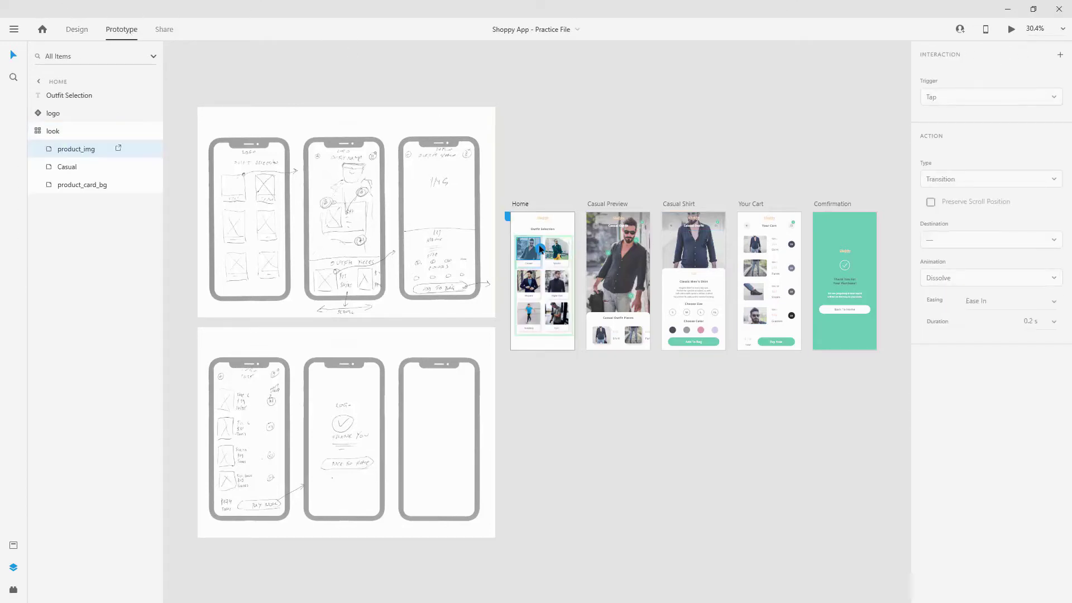
{"action": "left_click_drag", "start_coordinate": [540, 249], "coordinate": [618, 269]}
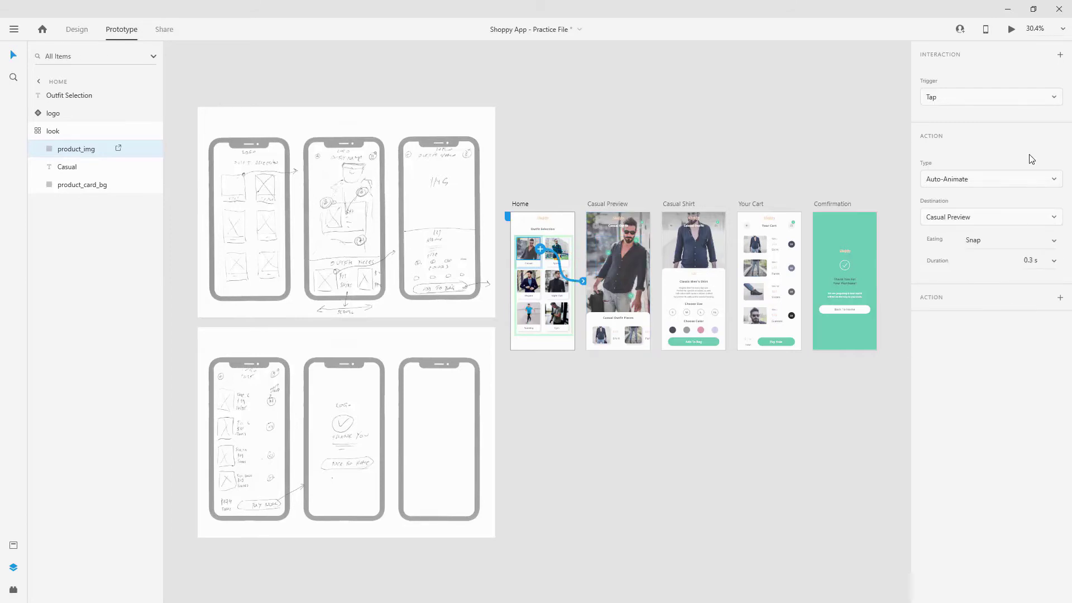
{"action": "left_click", "coordinate": [987, 177]}
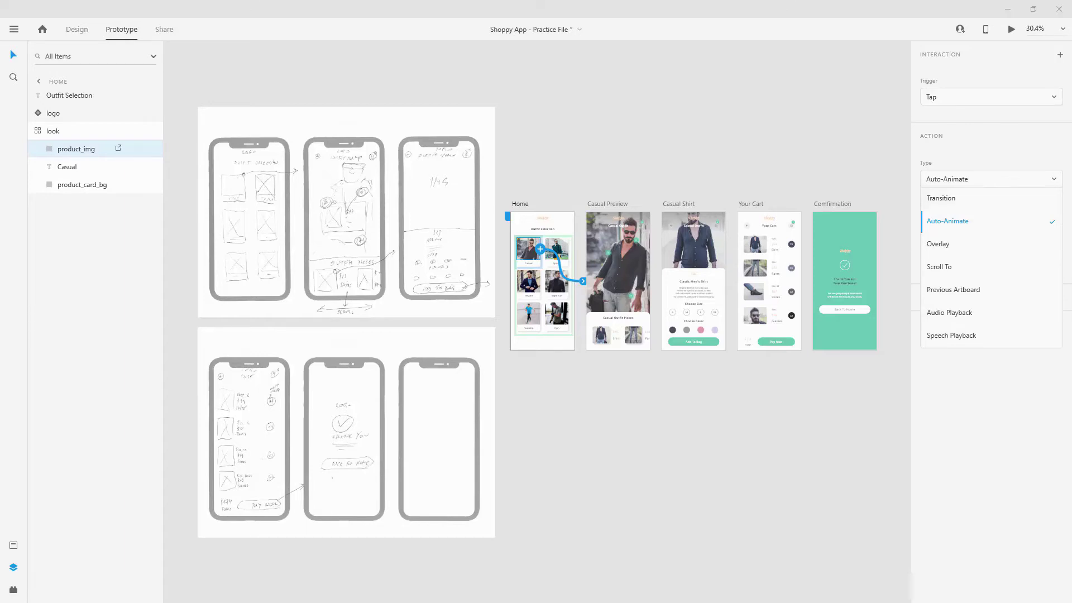
{"action": "left_click", "coordinate": [956, 223]}
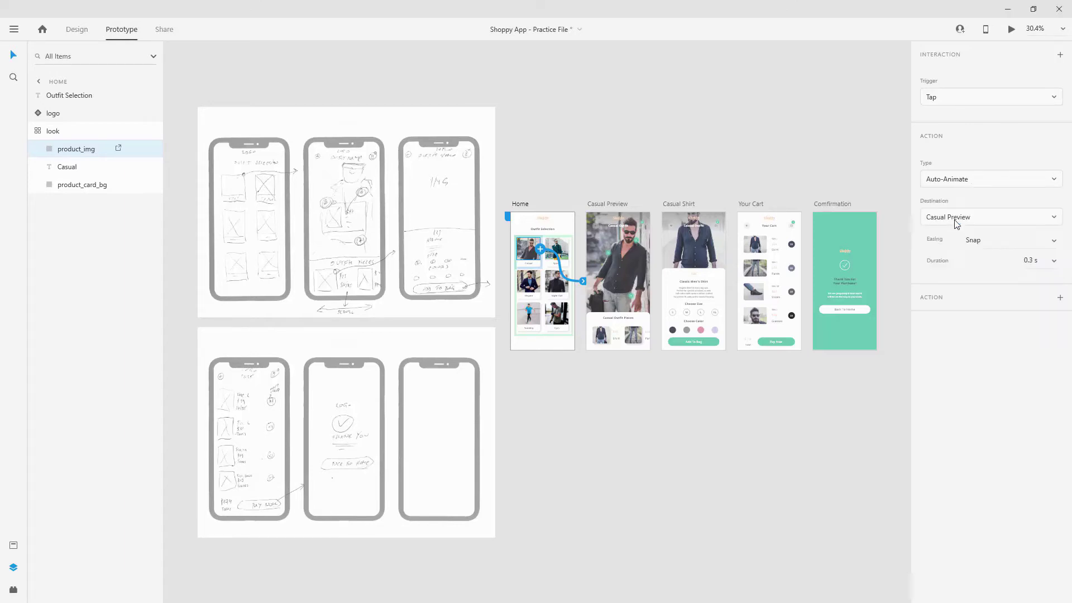
Set the Casual image interaction's easing to Ease In-Out and its duration to 0.4 s
{"action": "left_click", "coordinate": [1056, 245]}
{"action": "left_click", "coordinate": [1003, 328]}
{"action": "left_click", "coordinate": [1031, 261]}
{"action": "type", "text": "0.4"}
{"action": "key", "text": "Return"}
Link the back icon on Casual Preview to Home using a Transition with the Slide Right animation
{"action": "scroll", "coordinate": [613, 227], "scroll_direction": "up", "scroll_amount": 6}
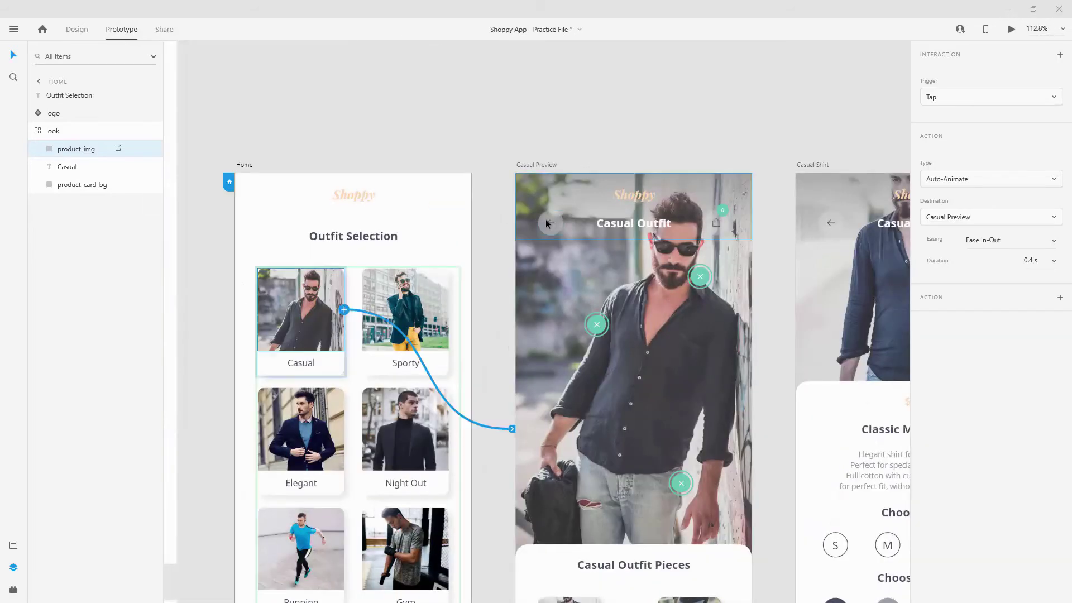
{"action": "left_click", "coordinate": [552, 222]}
{"action": "double_click", "coordinate": [552, 221]}
{"action": "scroll", "coordinate": [610, 243], "scroll_direction": "down", "scroll_amount": 1}
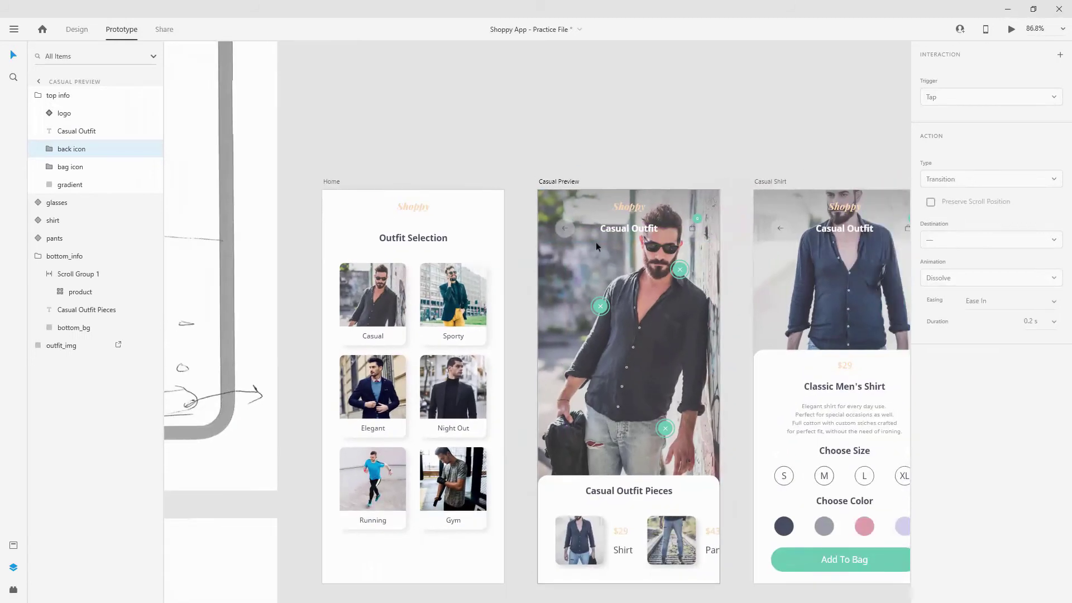
{"action": "left_click_drag", "start_coordinate": [571, 225], "coordinate": [466, 424]}
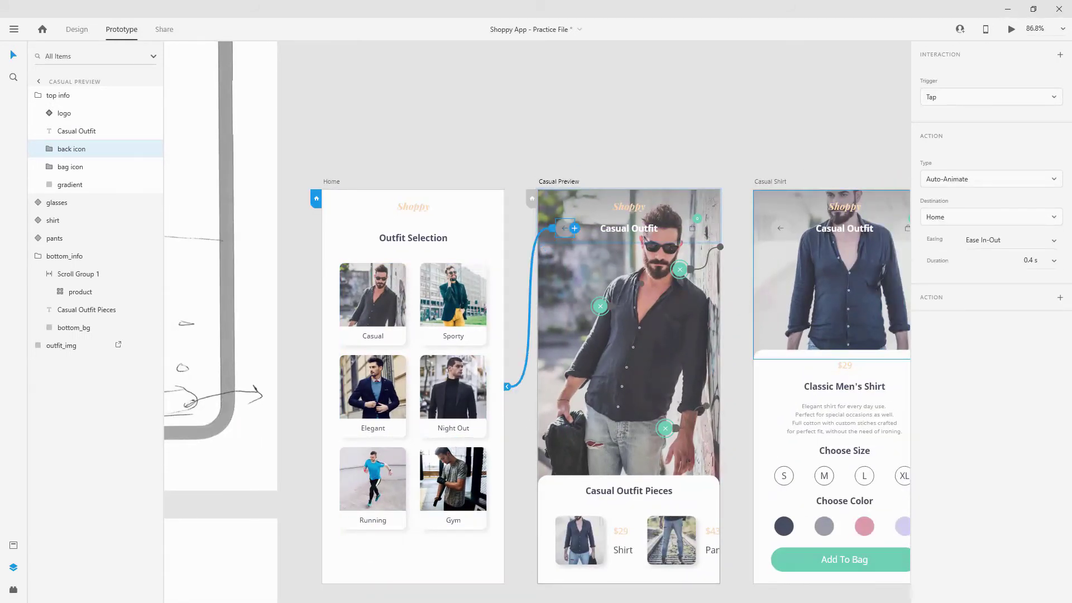
{"action": "left_click", "coordinate": [982, 180]}
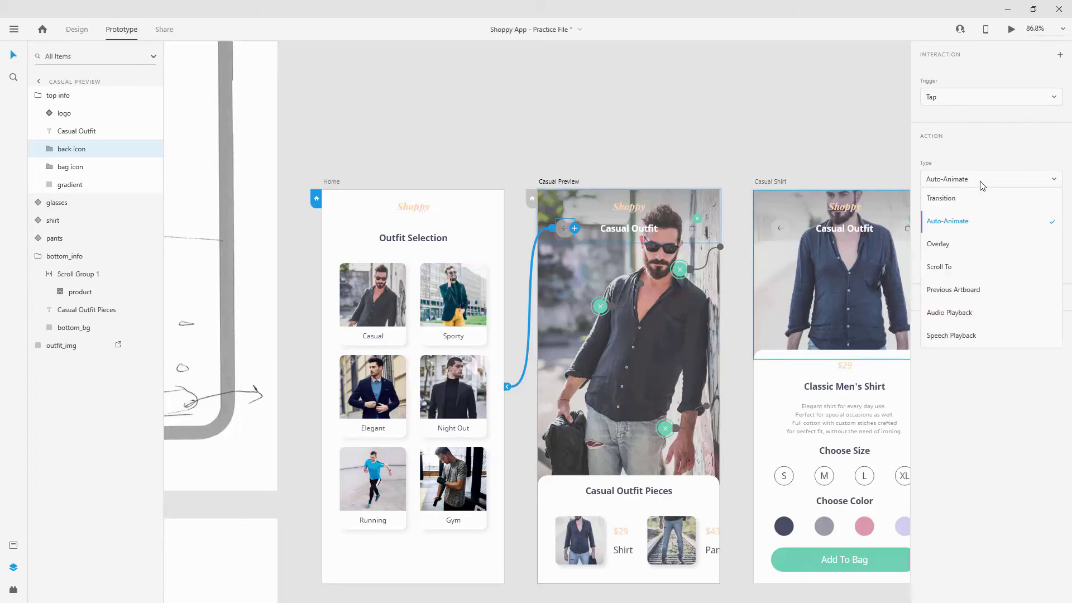
{"action": "left_click", "coordinate": [969, 195]}
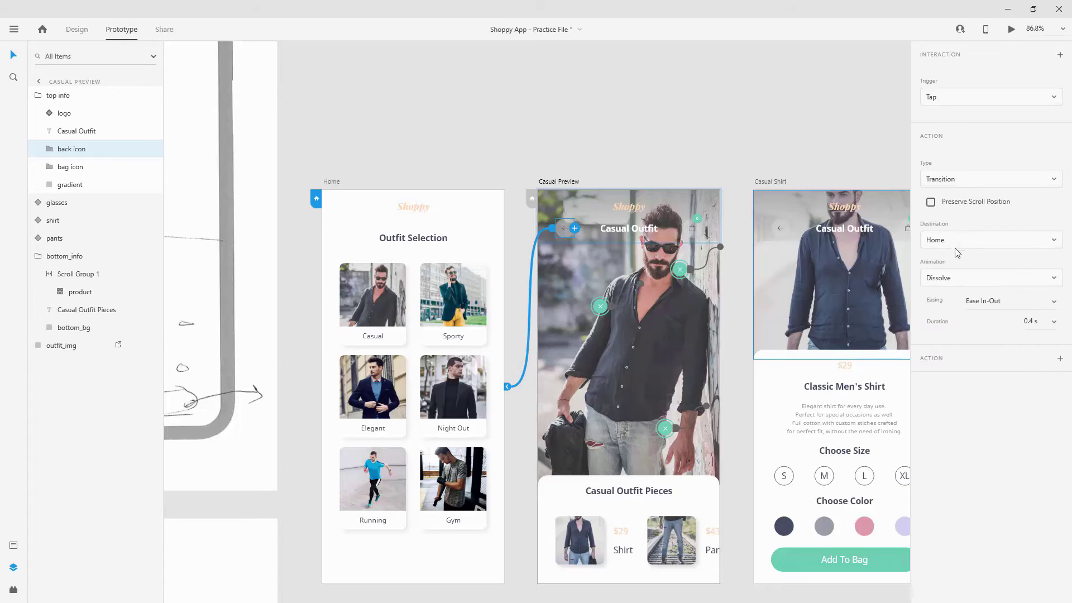
{"action": "left_click", "coordinate": [958, 276]}
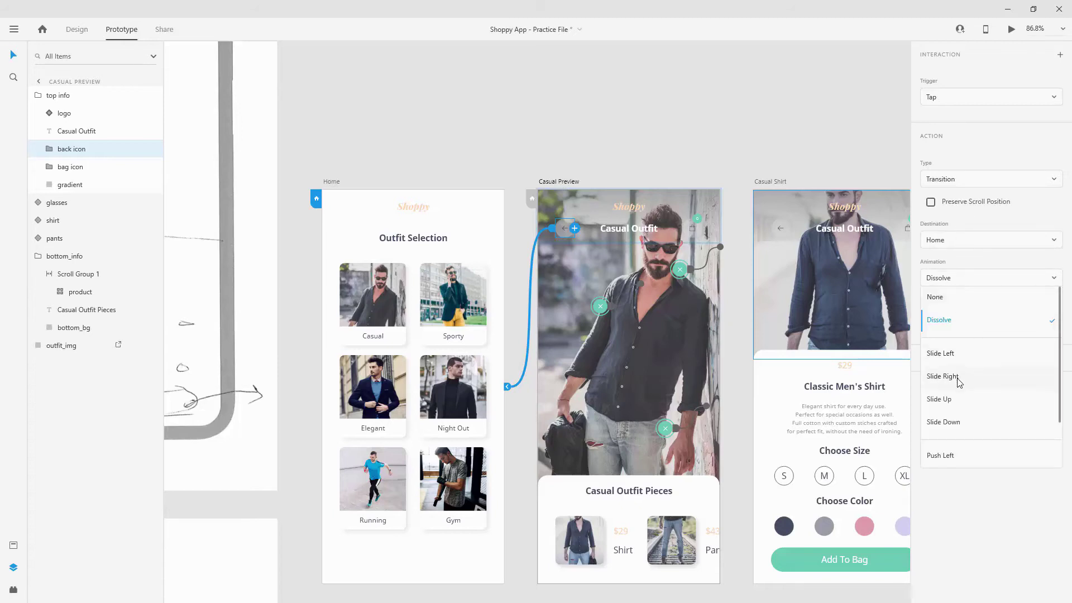
{"action": "left_click", "coordinate": [959, 376]}
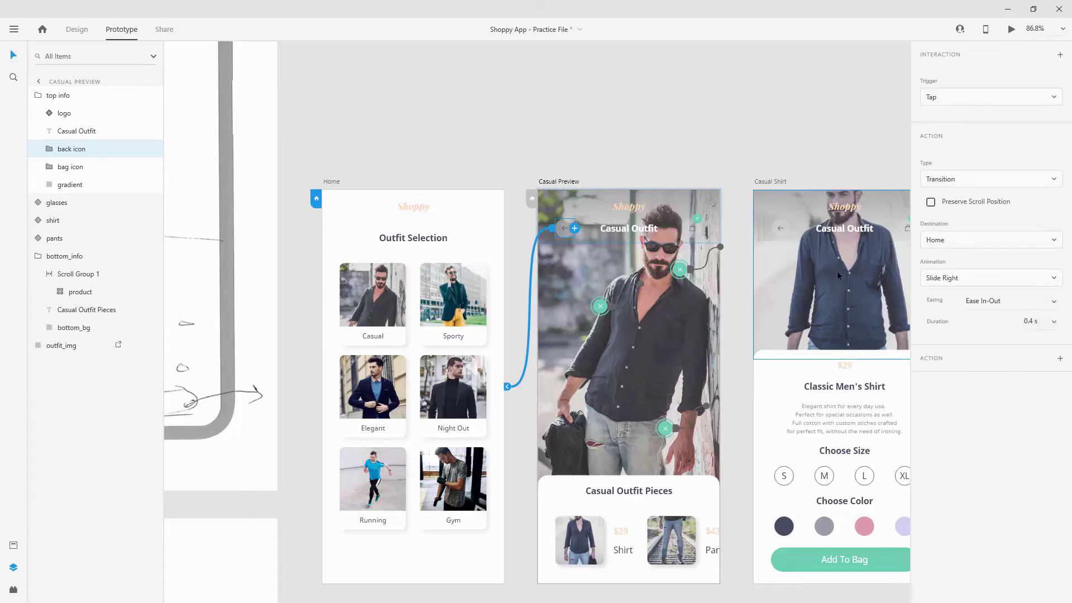
Link the back icon on the Casual Shirt artboard to Casual Preview, then deselect it
{"action": "left_click", "coordinate": [783, 227]}
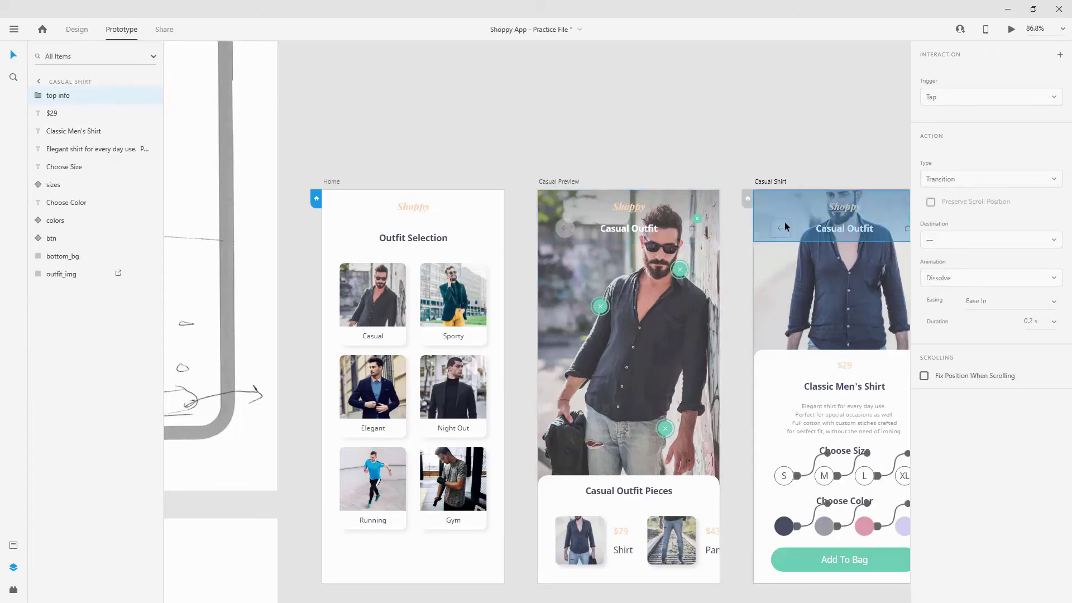
{"action": "double_click", "coordinate": [785, 227]}
{"action": "left_click_drag", "start_coordinate": [791, 230], "coordinate": [641, 307]}
{"action": "left_click", "coordinate": [782, 111]}
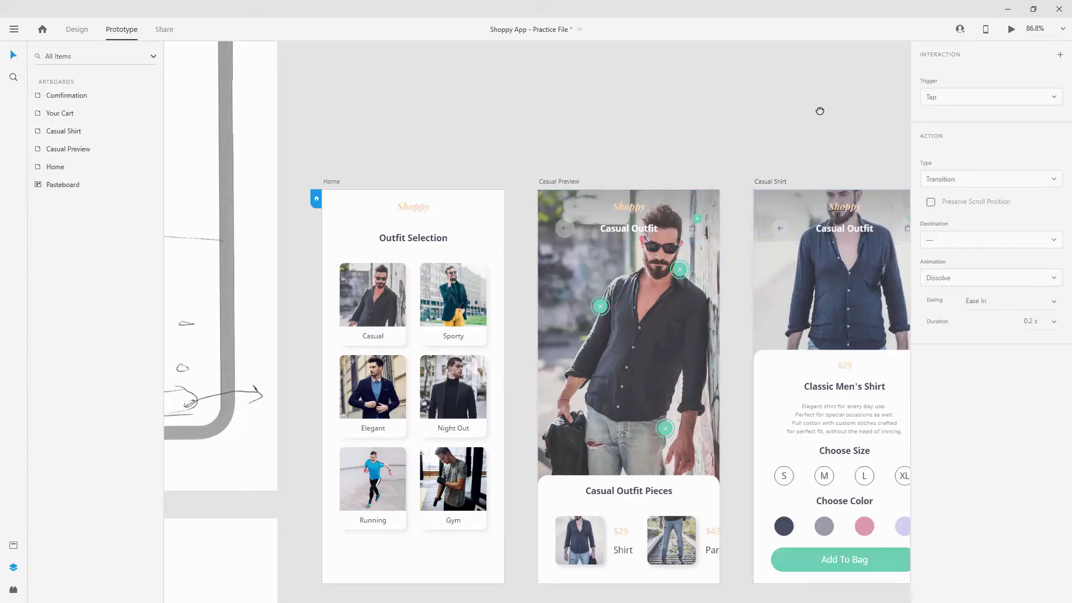
Link the back icon on the Your Cart artboard to Casual Shirt with the same Slide Right transition
{"action": "left_click_drag", "start_coordinate": [819, 111], "coordinate": [543, 98]}
{"action": "left_click", "coordinate": [617, 195]}
{"action": "double_click", "coordinate": [618, 197]}
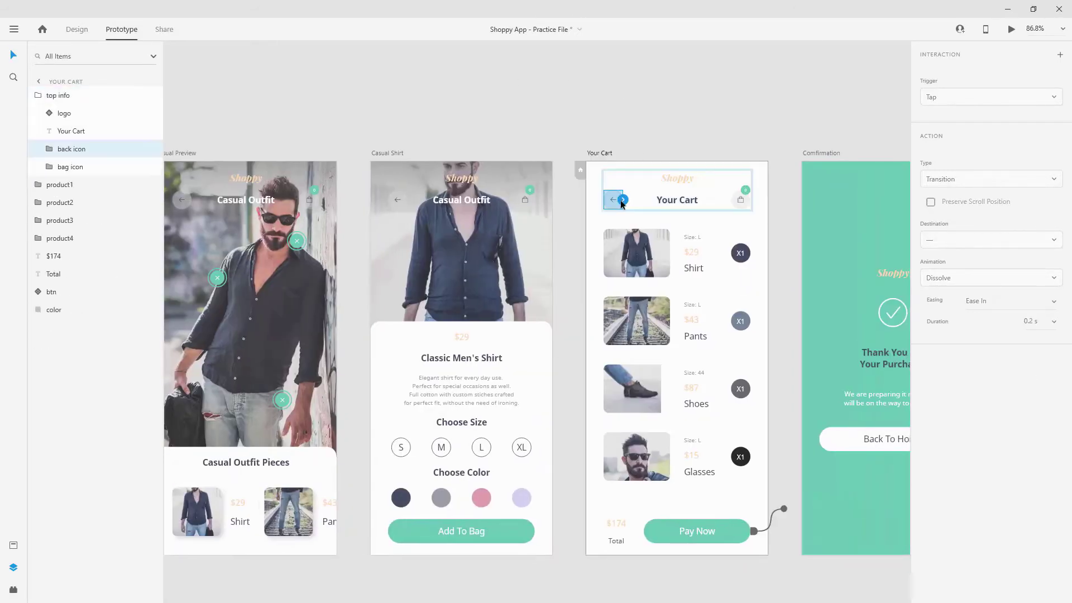
{"action": "left_click_drag", "start_coordinate": [620, 200], "coordinate": [549, 360]}
Link the bag icons on Casual Preview and Casual Shirt to Your Cart with a Slide Left transition
{"action": "scroll", "coordinate": [603, 96], "scroll_direction": "down", "scroll_amount": 2}
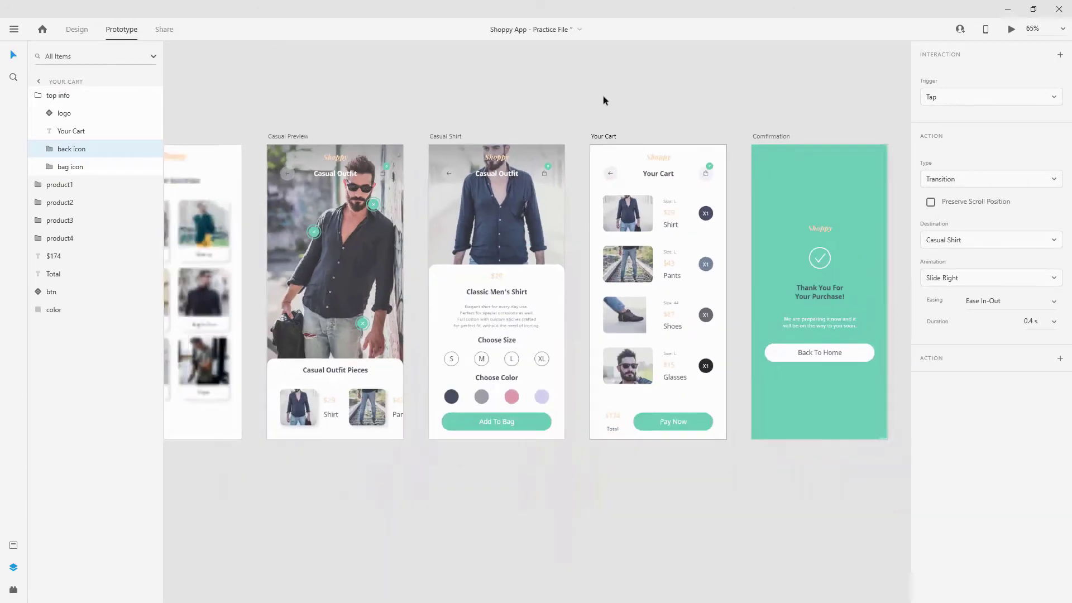
{"action": "scroll", "coordinate": [603, 100], "scroll_direction": "down", "scroll_amount": 1}
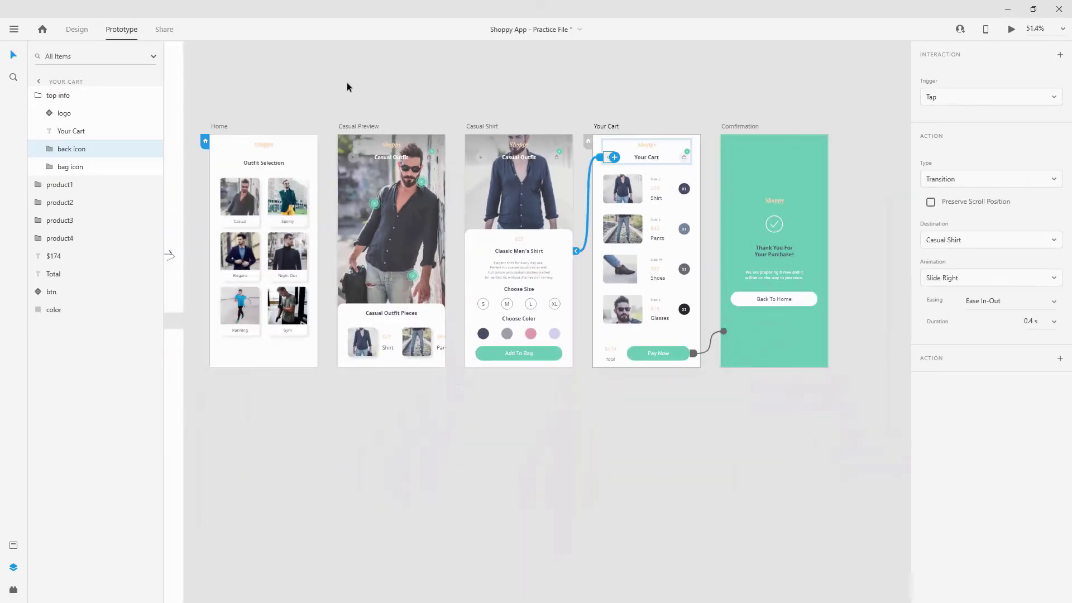
{"action": "left_click", "coordinate": [429, 161]}
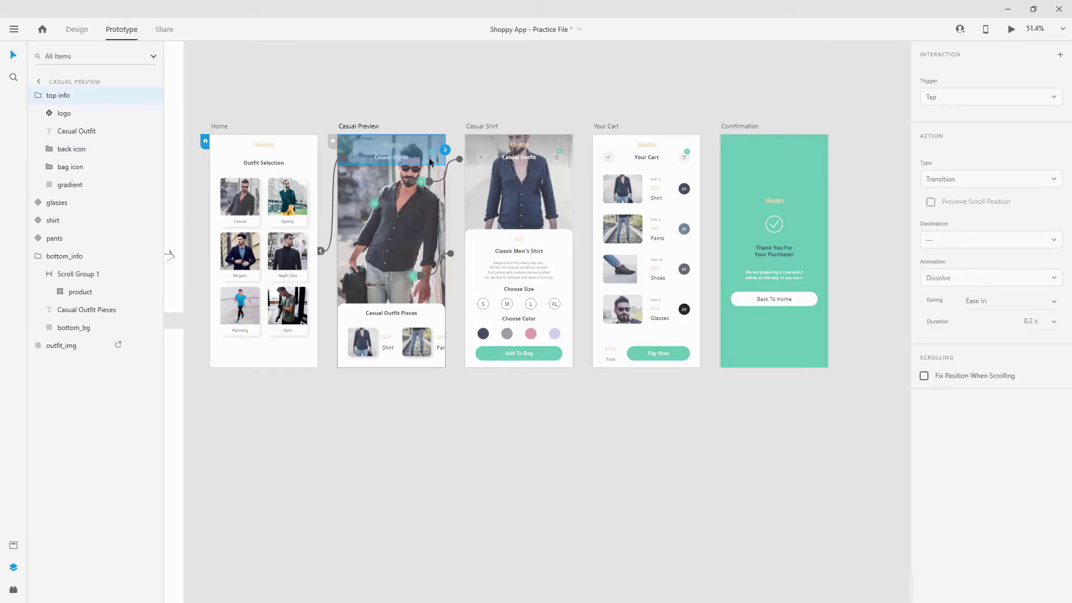
{"action": "double_click", "coordinate": [430, 160]}
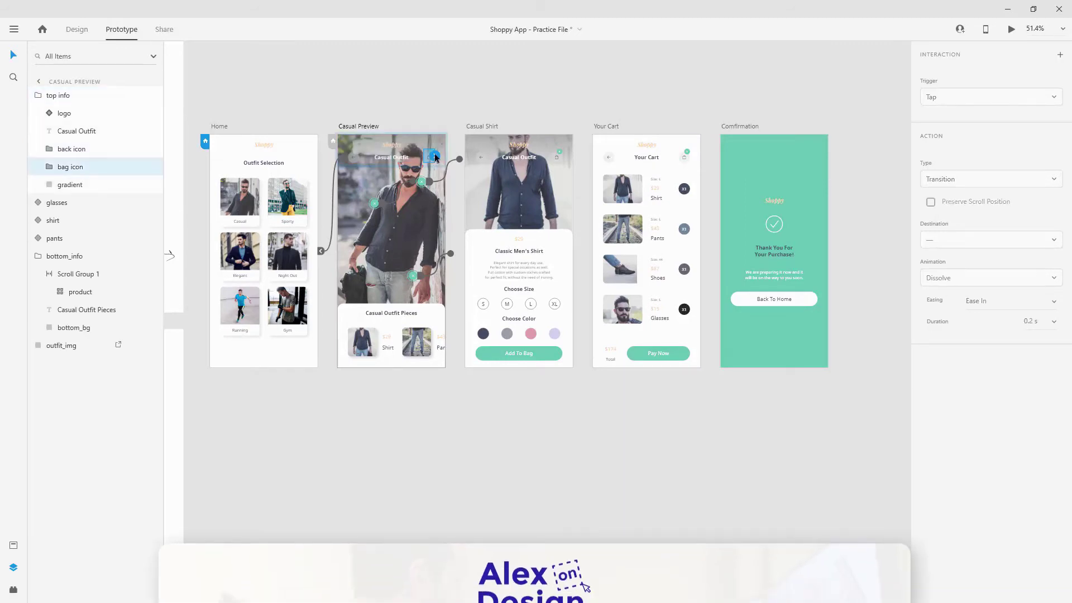
{"action": "left_click_drag", "start_coordinate": [435, 157], "coordinate": [642, 223]}
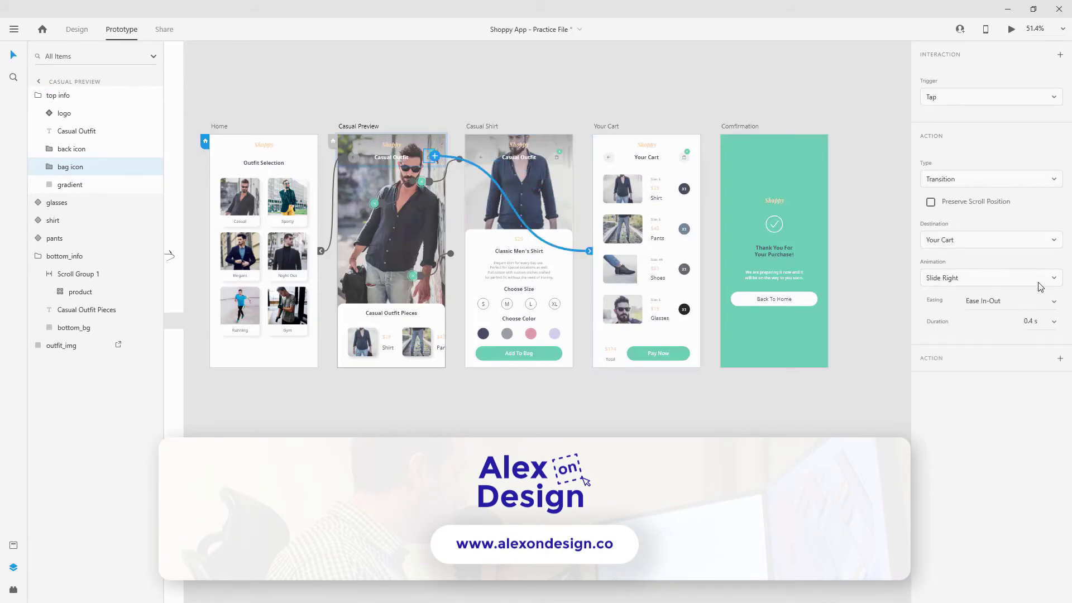
{"action": "left_click", "coordinate": [999, 277]}
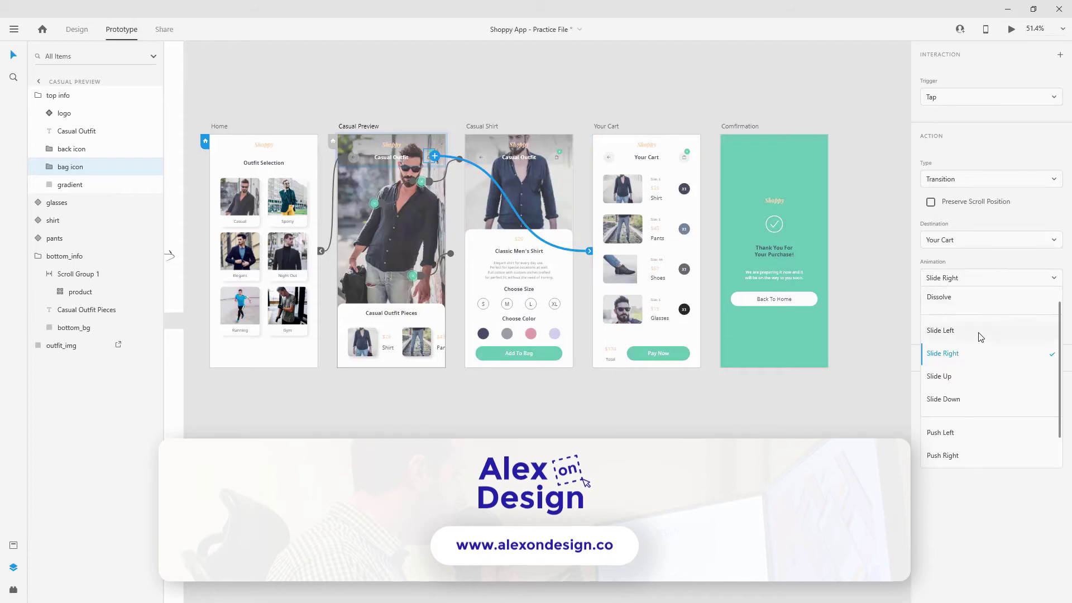
{"action": "left_click", "coordinate": [981, 335]}
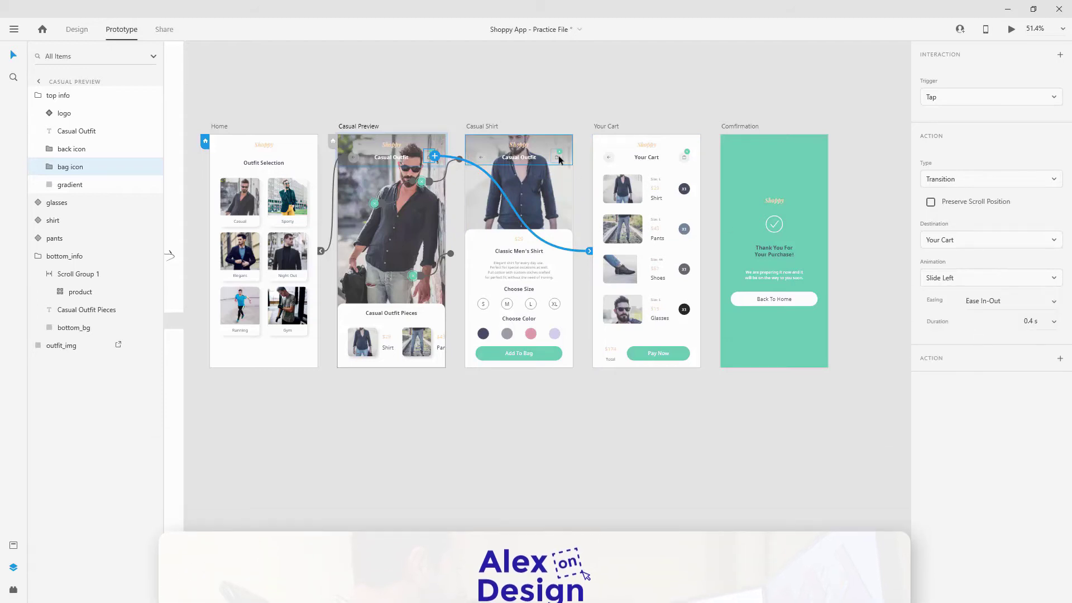
{"action": "left_click", "coordinate": [558, 155]}
{"action": "left_click_drag", "start_coordinate": [562, 156], "coordinate": [636, 184]}
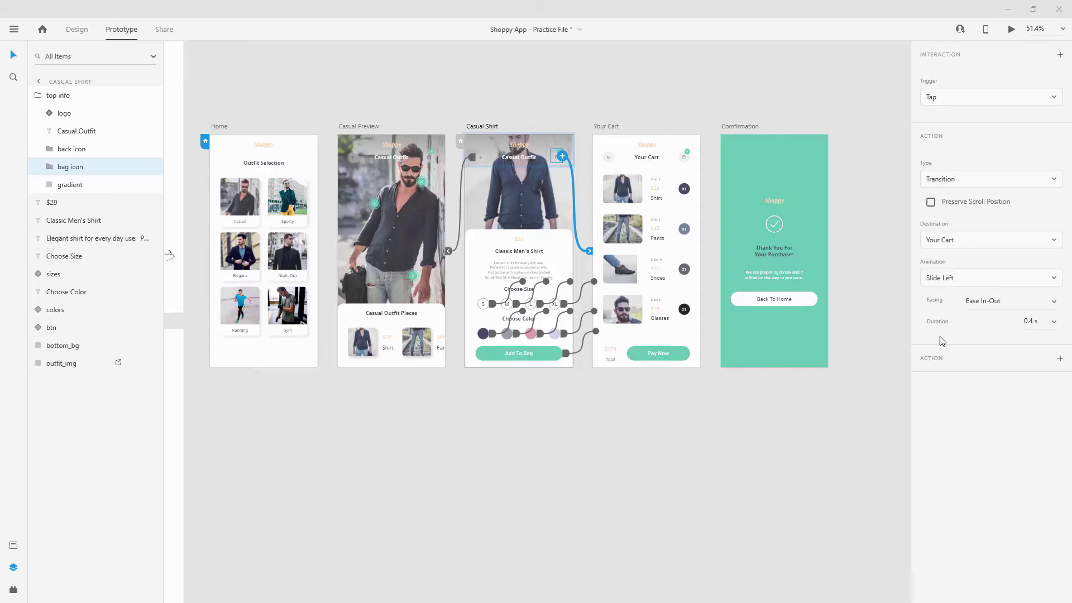
Link the Shirt product image under Casual Outfit Pieces to the Casual Shirt artboard using Auto-Animate
{"action": "left_click", "coordinate": [362, 344]}
{"action": "left_click", "coordinate": [362, 344]}
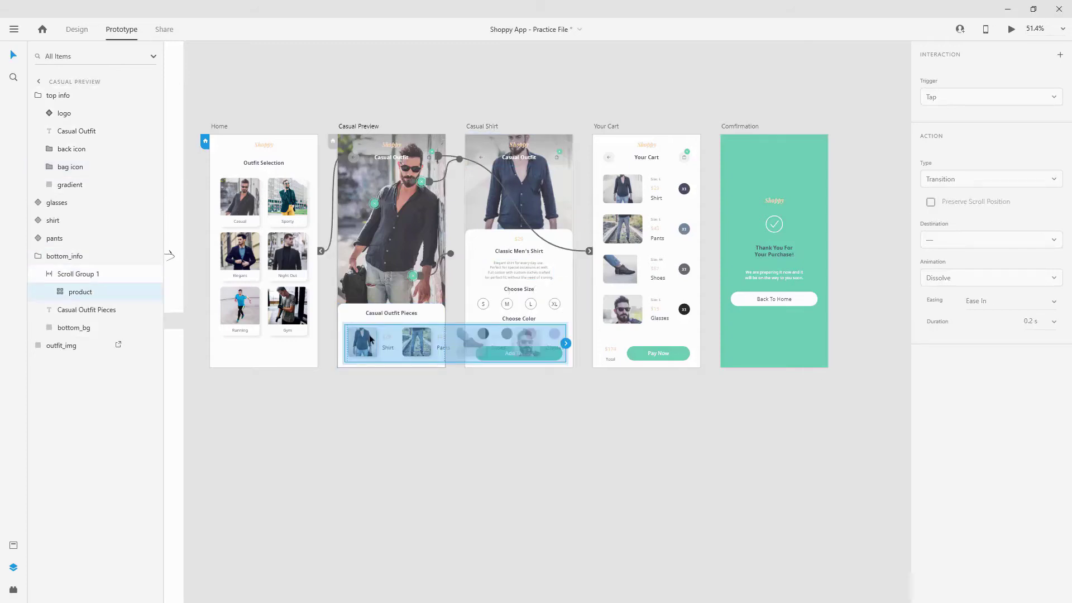
{"action": "double_click", "coordinate": [378, 342]}
{"action": "left_click_drag", "start_coordinate": [378, 342], "coordinate": [494, 216]}
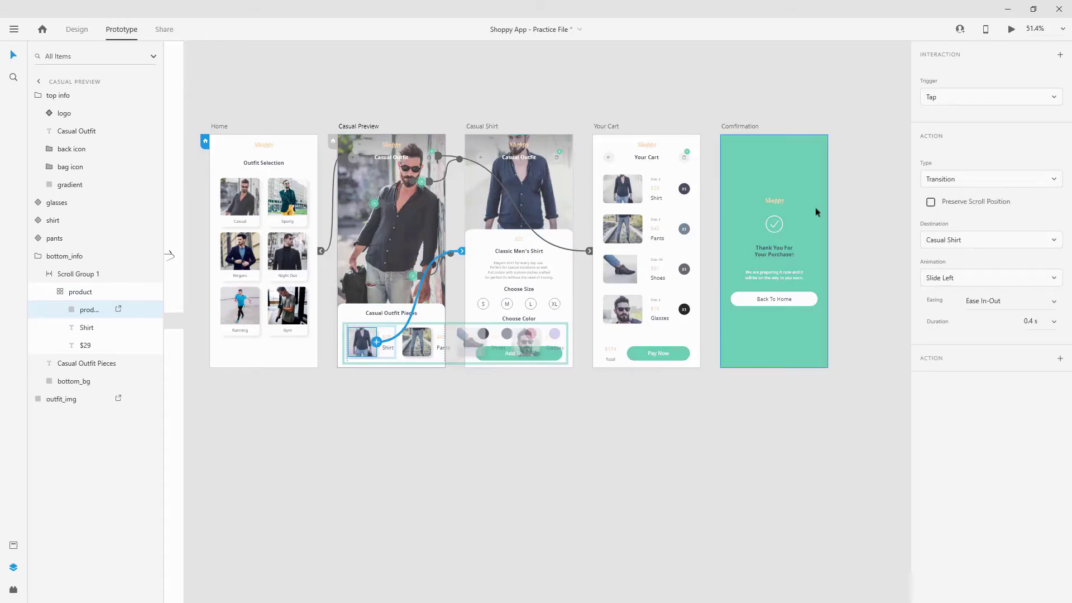
{"action": "left_click", "coordinate": [977, 179]}
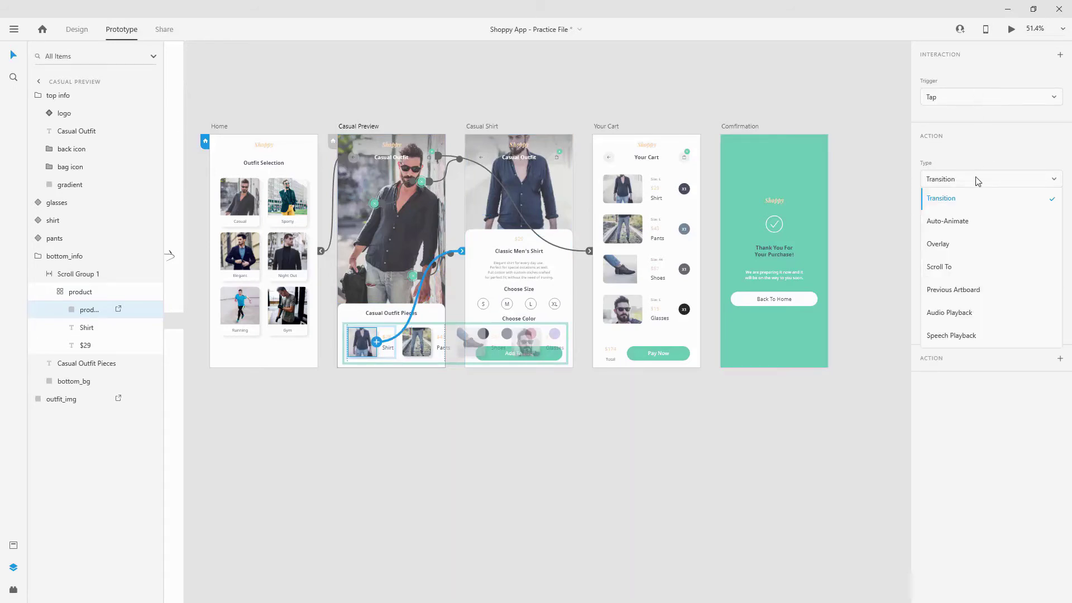
{"action": "left_click", "coordinate": [960, 220]}
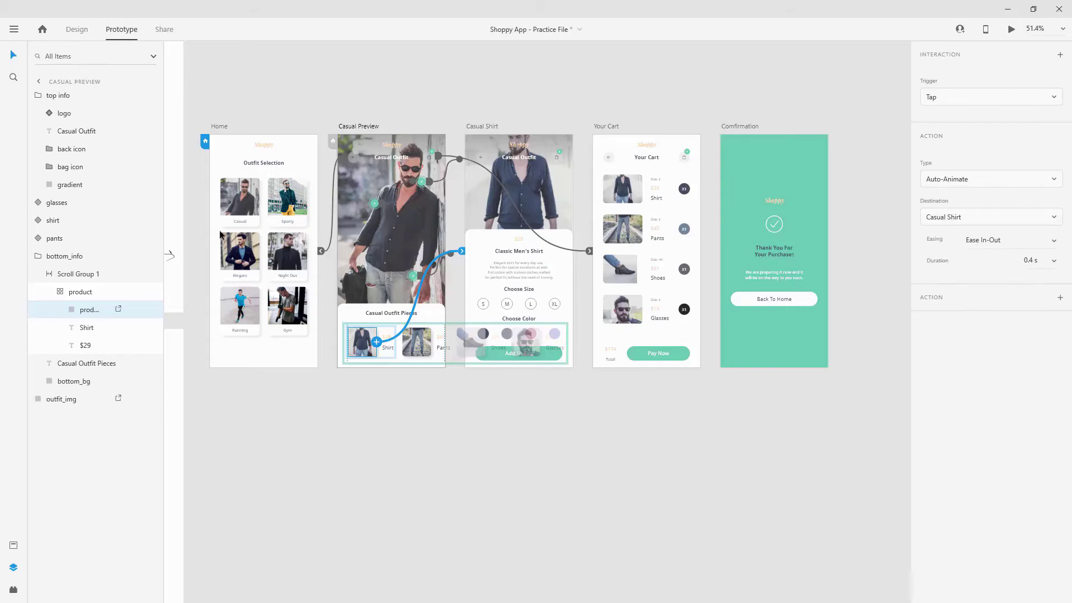
Collapse the expanded layer groups of Casual Preview and select the shirt component
{"action": "left_click", "coordinate": [374, 207]}
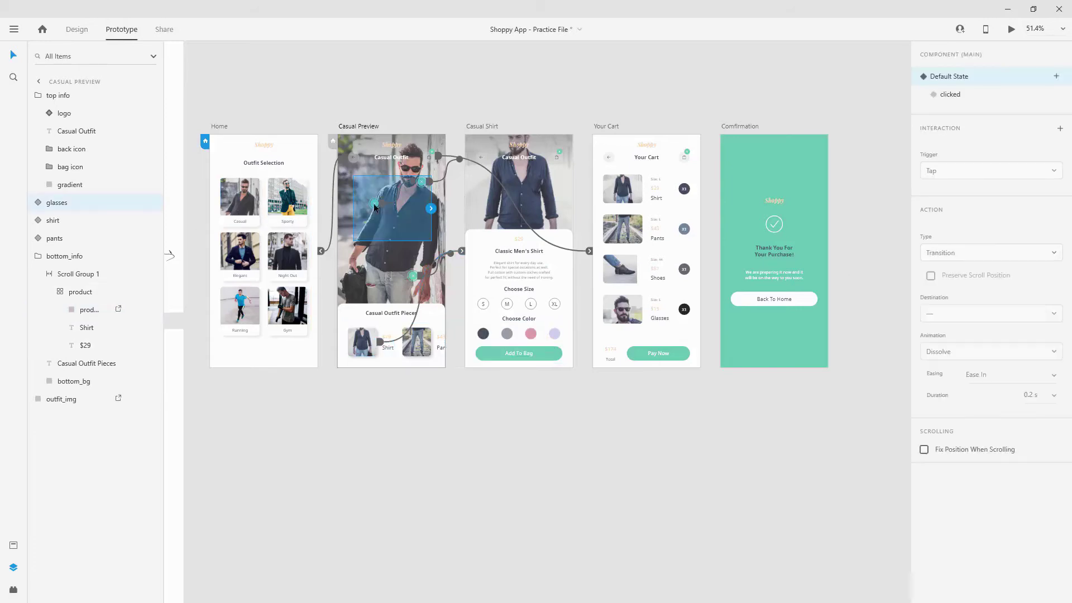
{"action": "double_click", "coordinate": [374, 208]}
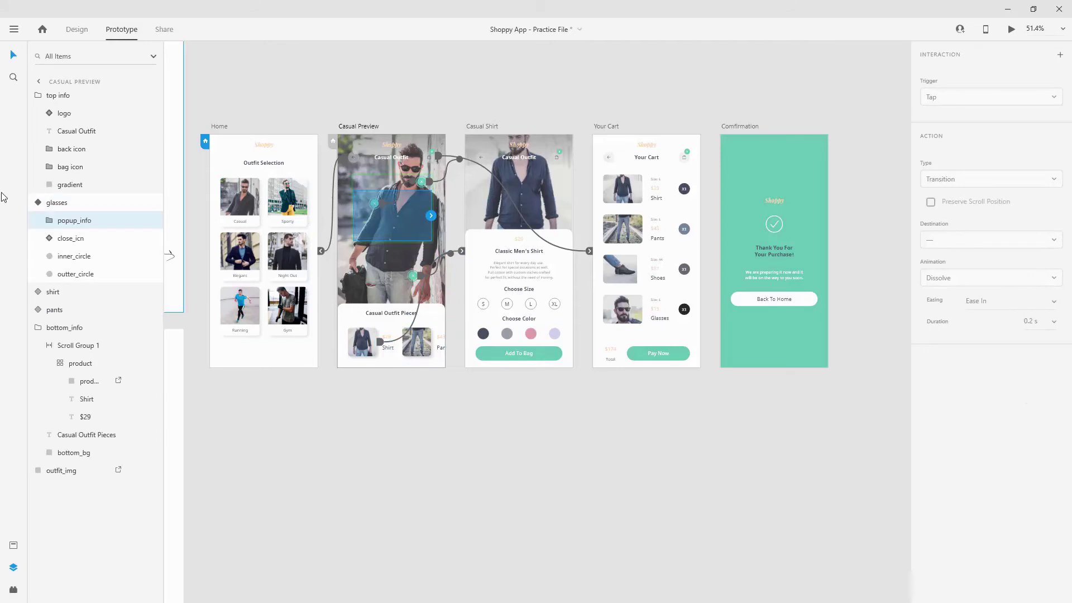
{"action": "left_click", "coordinate": [57, 202]}
{"action": "left_click", "coordinate": [58, 94]}
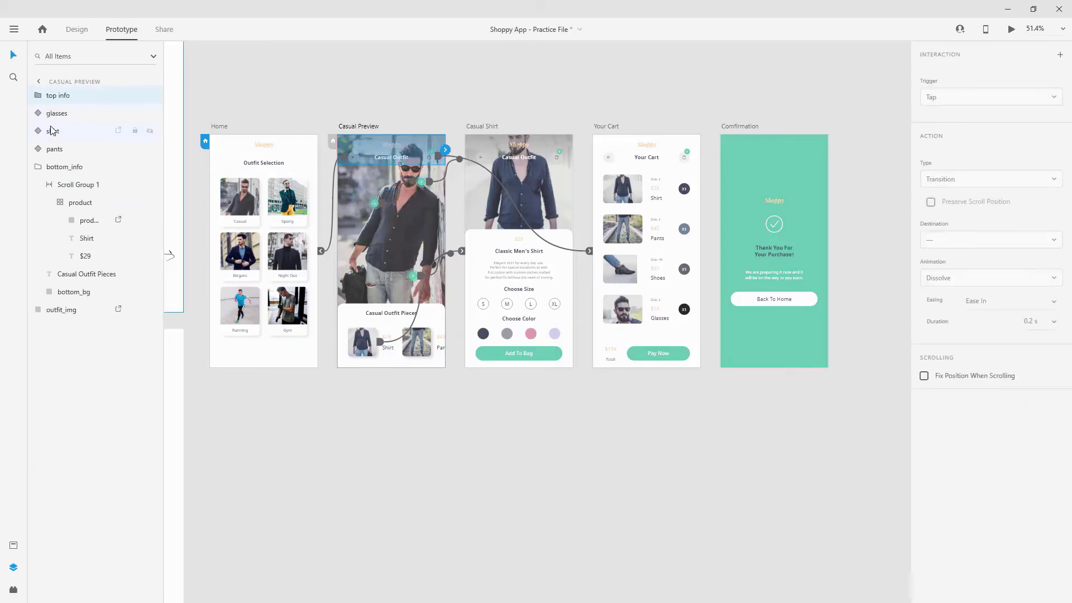
{"action": "left_click", "coordinate": [53, 131]}
{"action": "left_click", "coordinate": [62, 167]}
{"action": "left_click", "coordinate": [57, 130]}
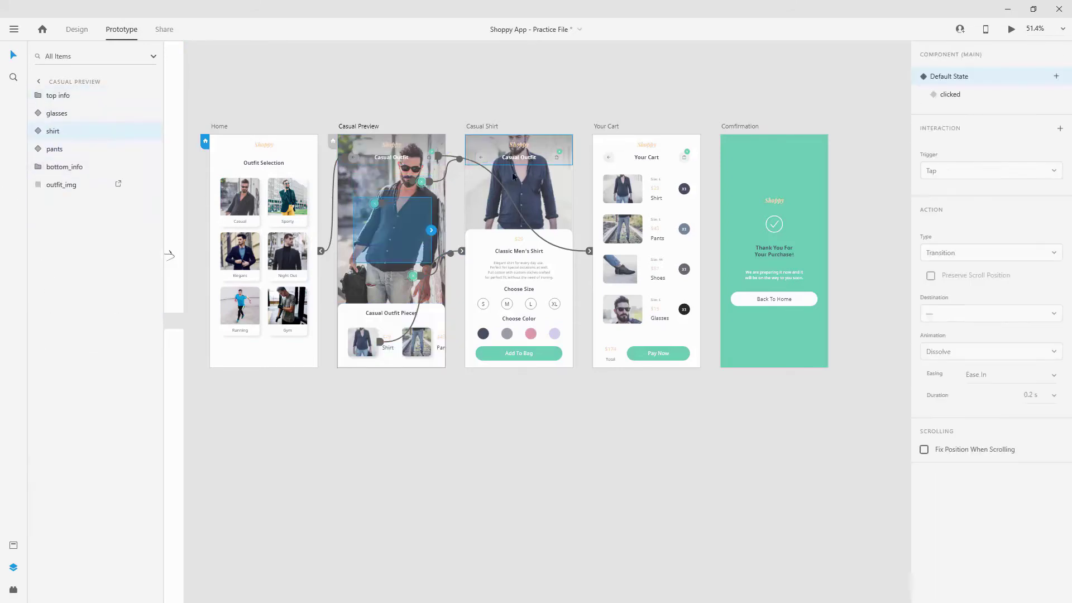
{"action": "left_click", "coordinate": [36, 130]}
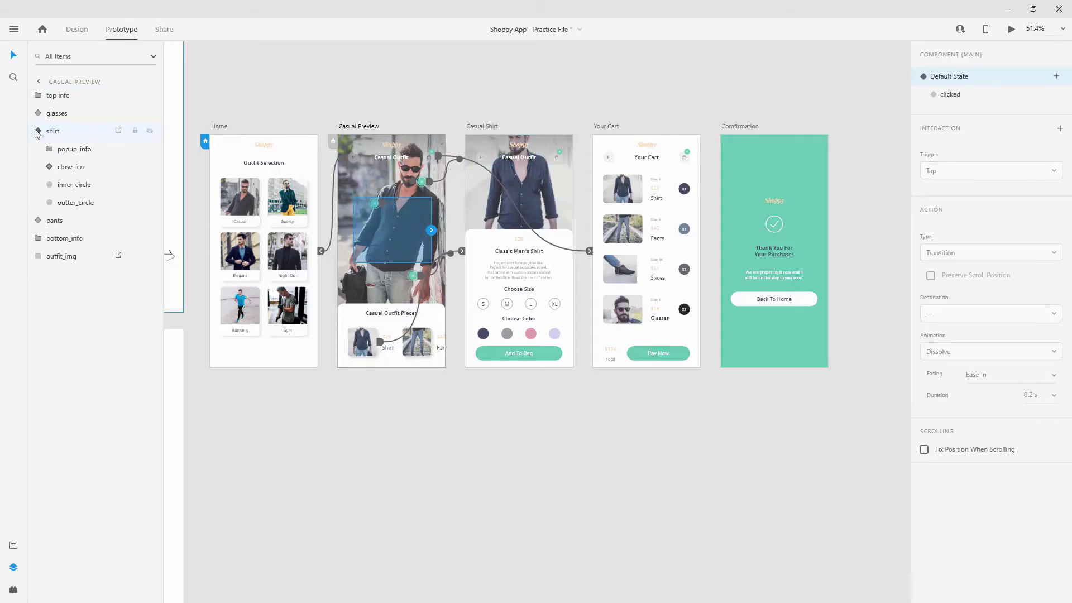
{"action": "left_click", "coordinate": [36, 131]}
Link the popup image in the shirt component's clicked state to Casual Shirt using Auto-Animate, and return the component to its Default State
{"action": "left_click", "coordinate": [973, 94]}
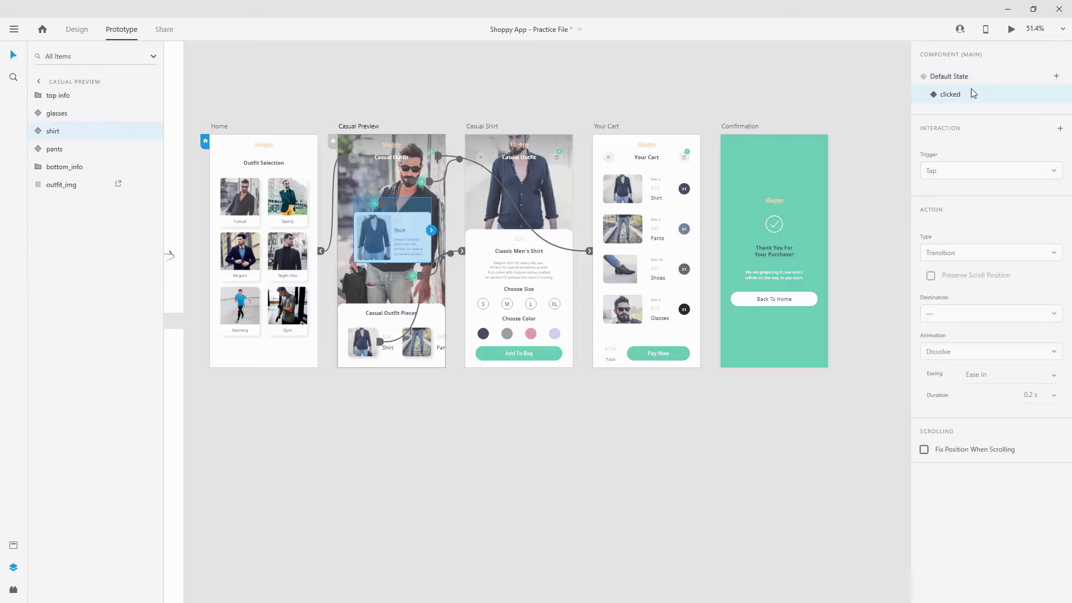
{"action": "left_click", "coordinate": [37, 132]}
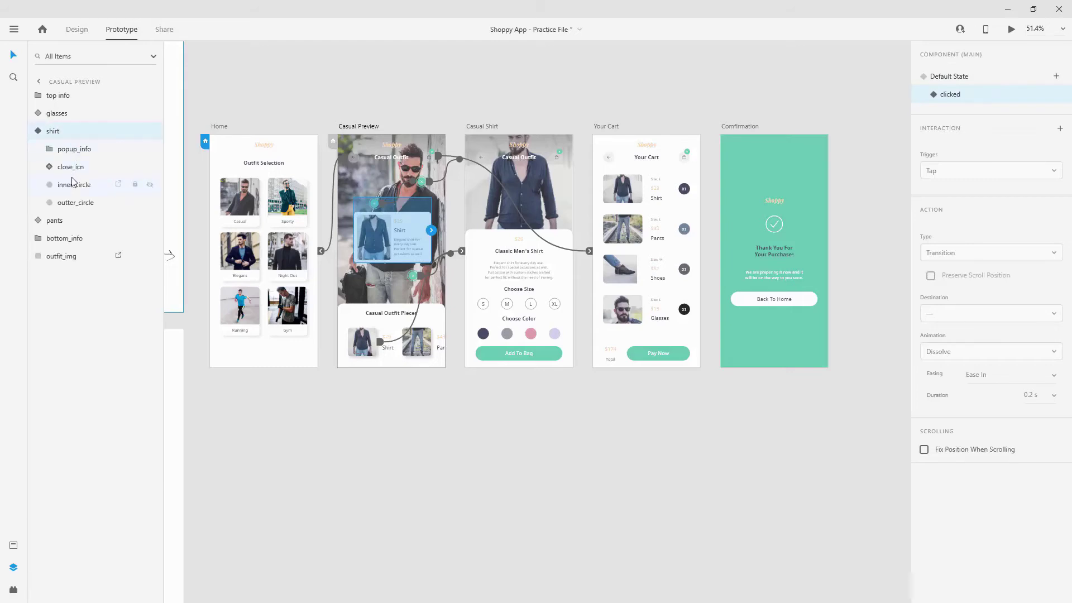
{"action": "left_click", "coordinate": [73, 148]}
{"action": "left_click", "coordinate": [49, 149]}
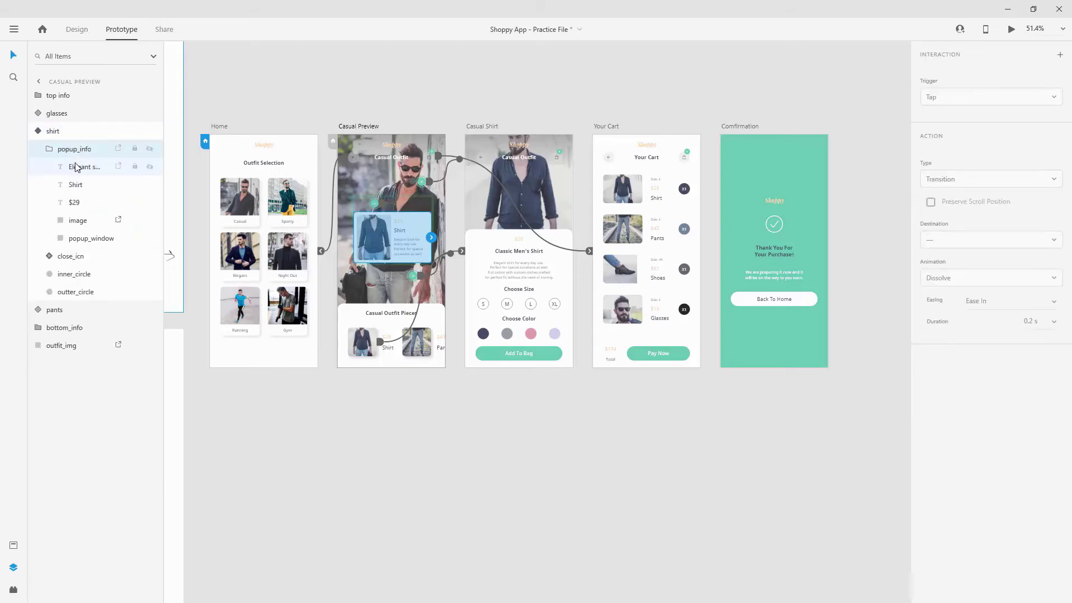
{"action": "left_click", "coordinate": [77, 220]}
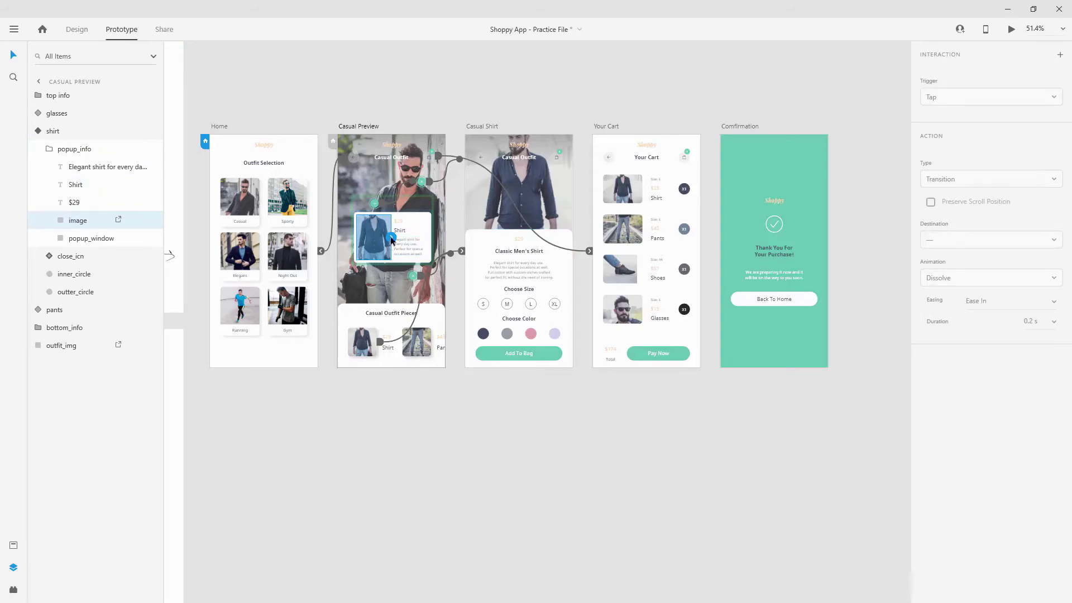
{"action": "left_click_drag", "start_coordinate": [390, 238], "coordinate": [531, 203]}
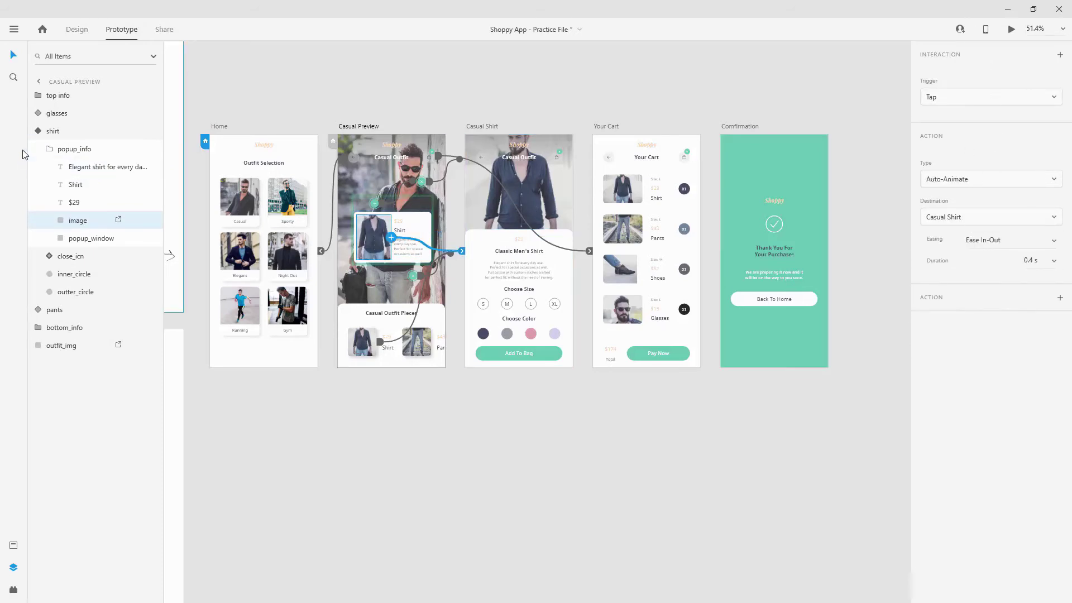
{"action": "key", "text": "Escape"}
{"action": "key", "text": "Escape"}
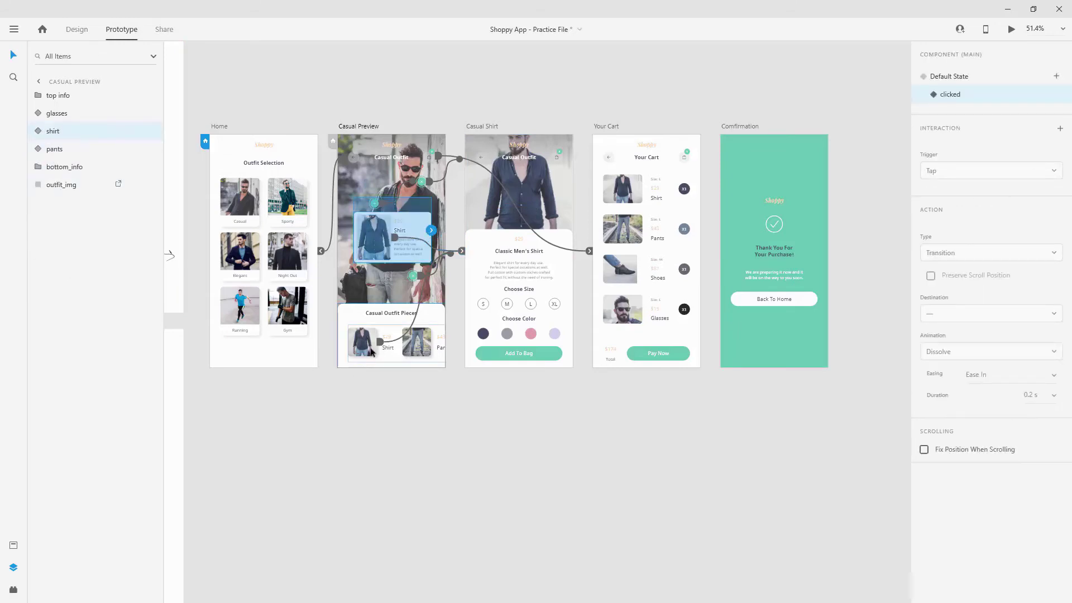
{"action": "left_click", "coordinate": [966, 78]}
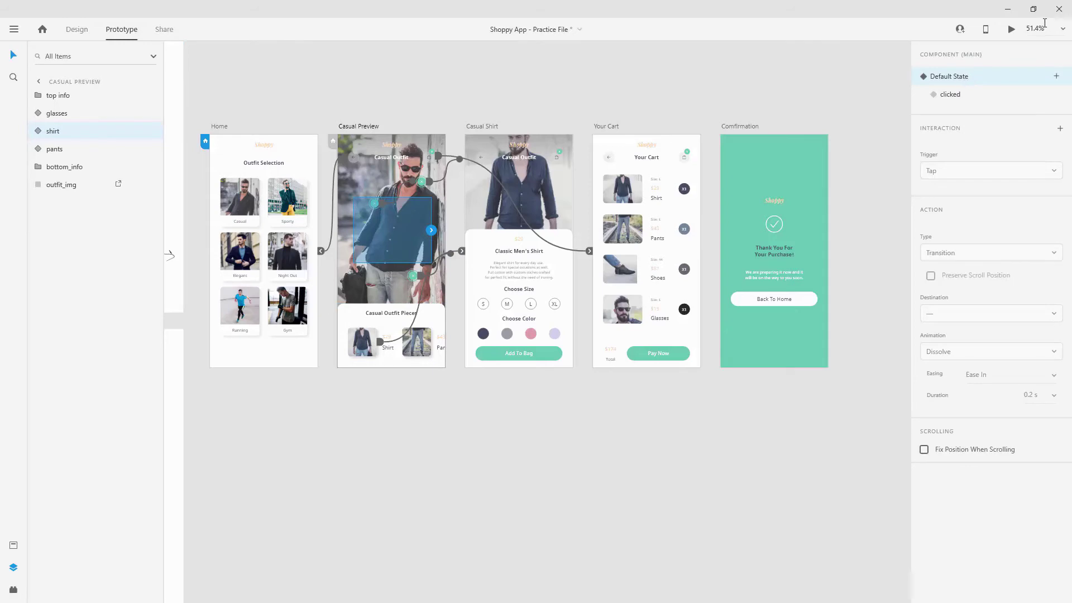
Preview the Casual Preview artboard, testing the glasses, shirt and pants popups and the shirt popup image's link to Casual Shirt
{"action": "left_click", "coordinate": [1011, 29]}
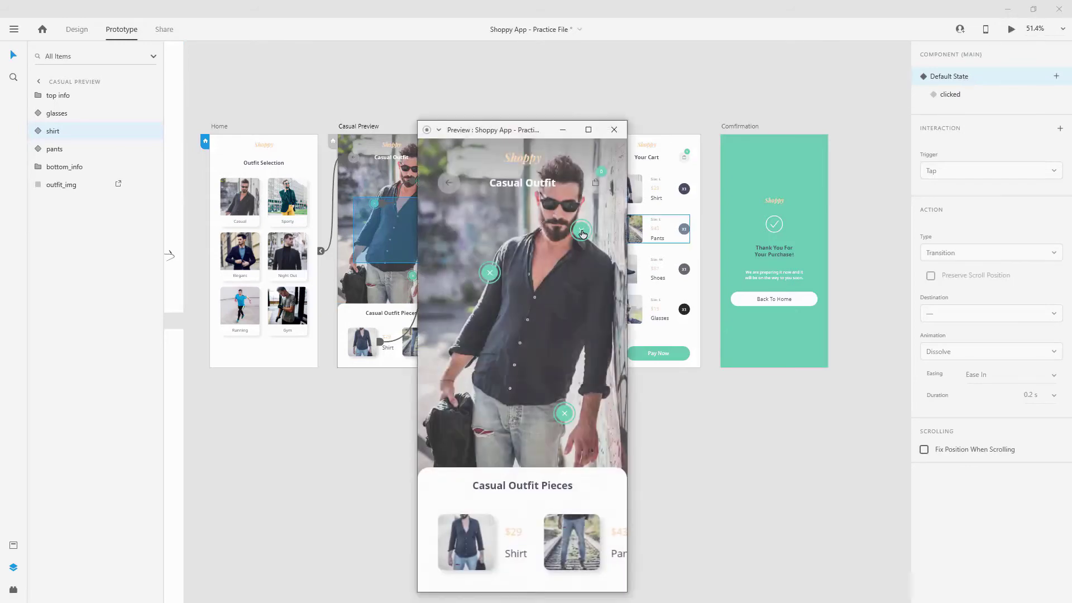
{"action": "left_click", "coordinate": [582, 232]}
{"action": "left_click", "coordinate": [580, 231]}
{"action": "left_click", "coordinate": [489, 273]}
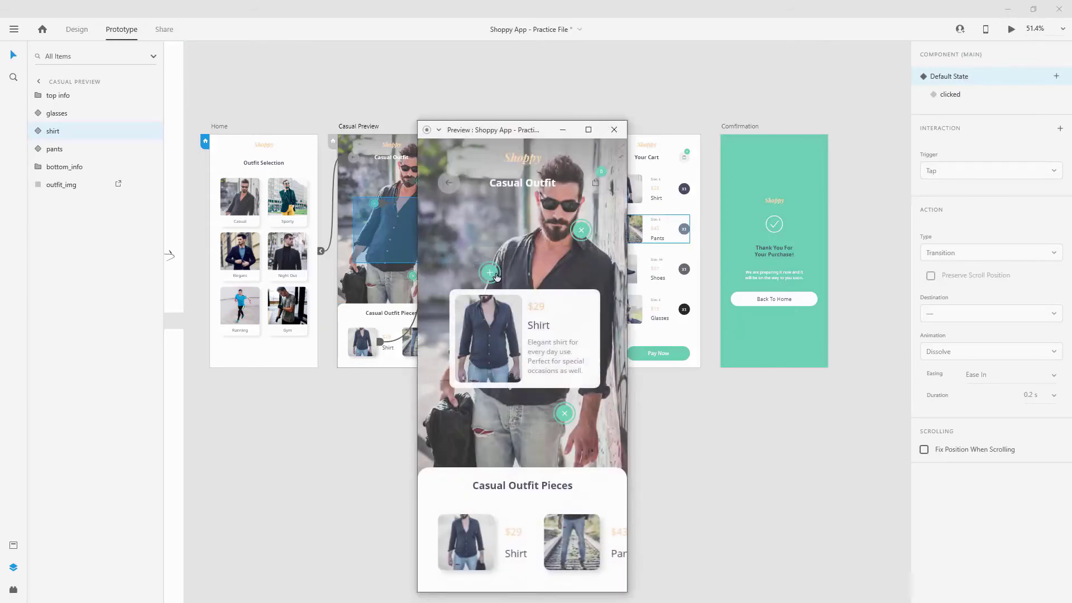
{"action": "left_click", "coordinate": [489, 272]}
{"action": "left_click", "coordinate": [564, 415]}
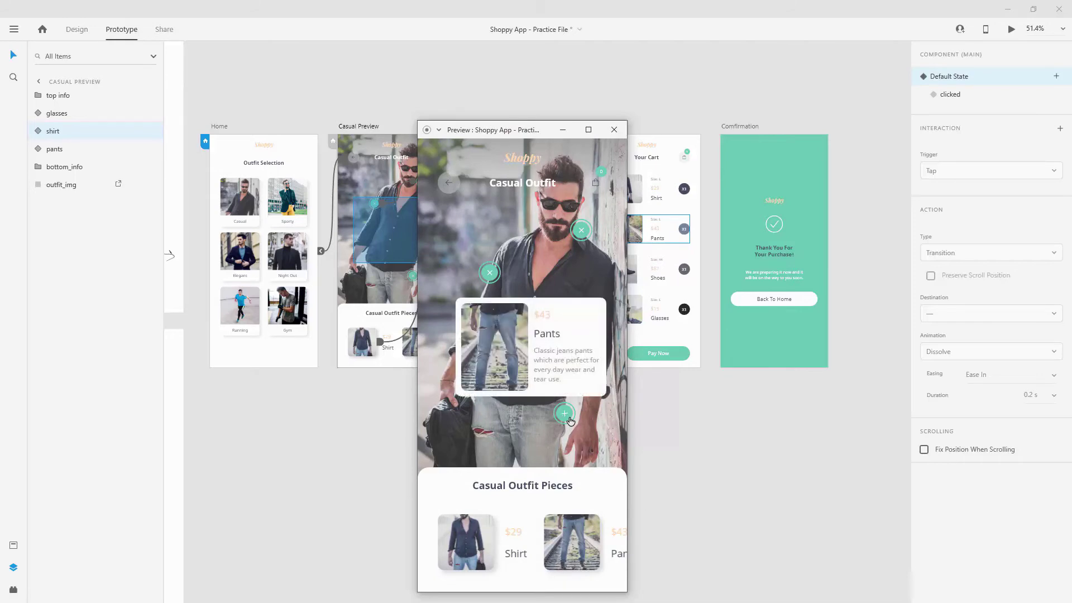
{"action": "left_click", "coordinate": [565, 416]}
{"action": "left_click", "coordinate": [490, 273]}
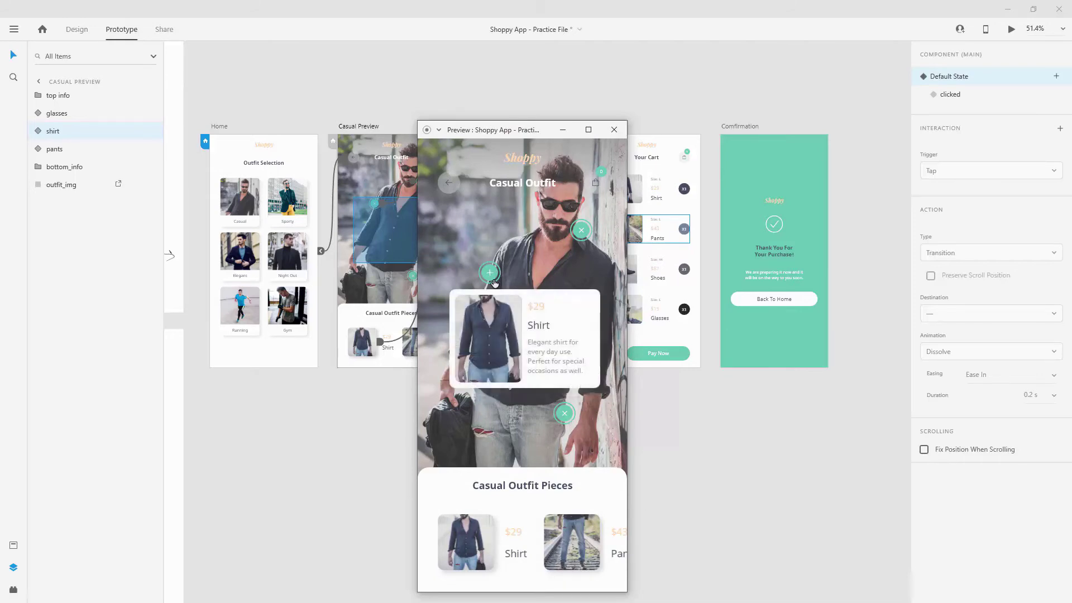
{"action": "left_click", "coordinate": [501, 322]}
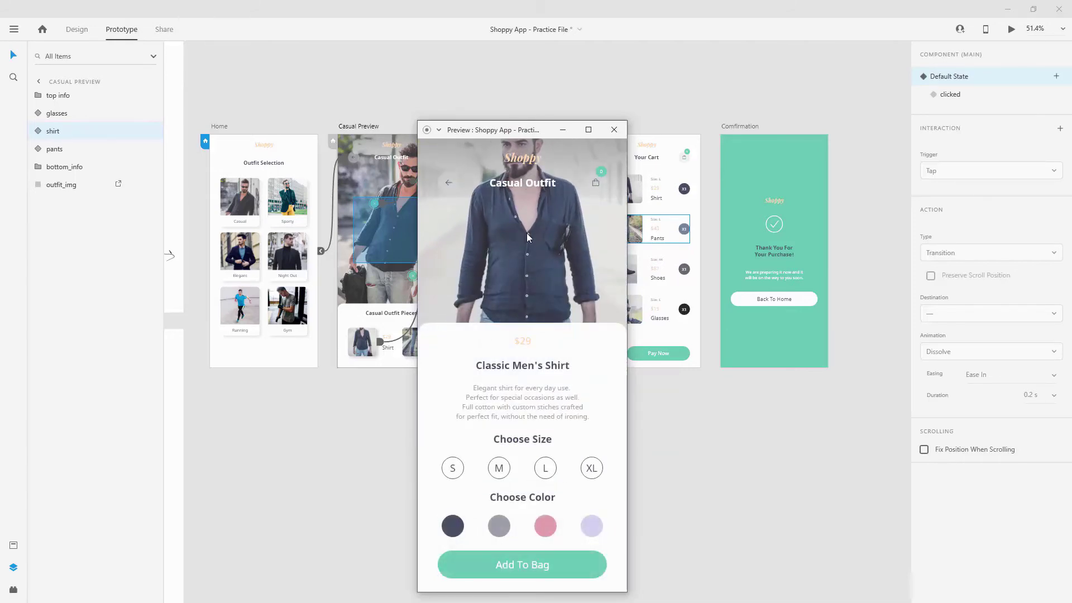
{"action": "left_click", "coordinate": [614, 130]}
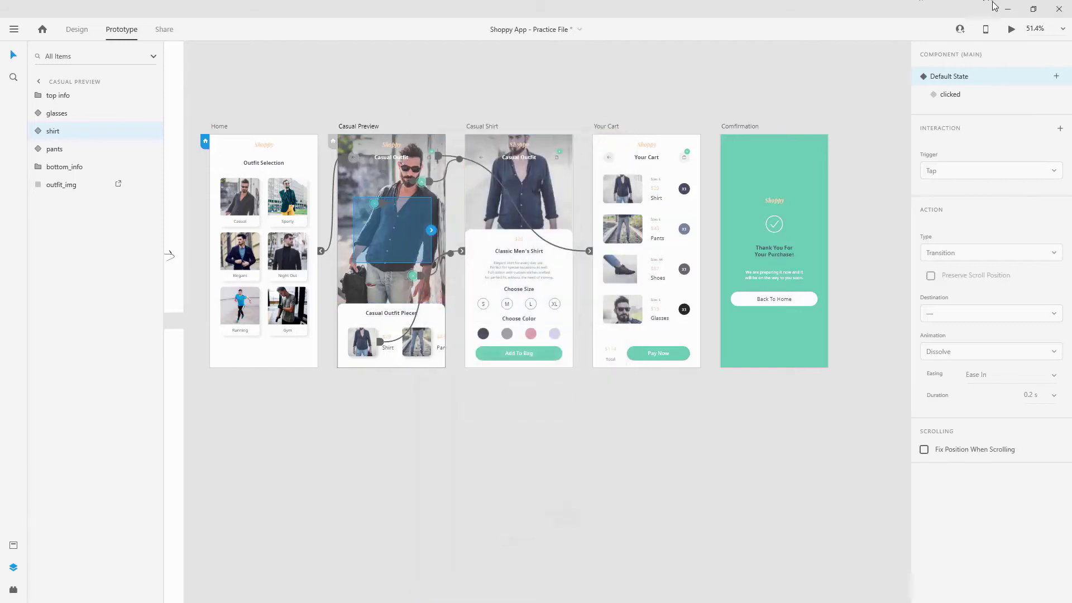
Preview the Casual Preview artboard again to test the Shirt thumbnail's animation to Casual Shirt under Casual Outfit Pieces
{"action": "left_click", "coordinate": [1011, 29]}
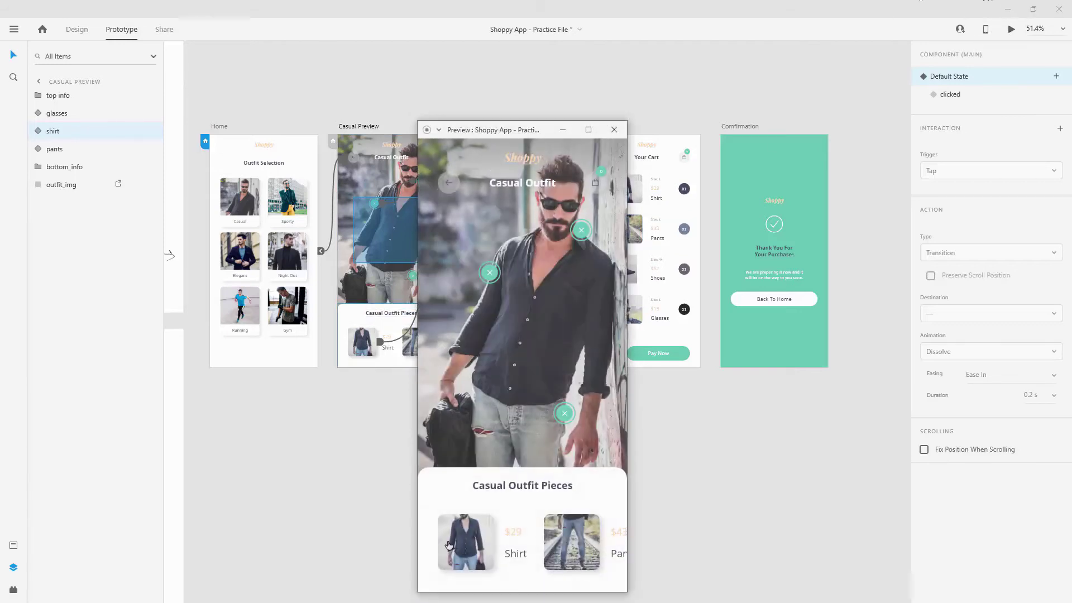
{"action": "left_click_drag", "start_coordinate": [592, 544], "coordinate": [709, 559]}
{"action": "left_click", "coordinate": [481, 544]}
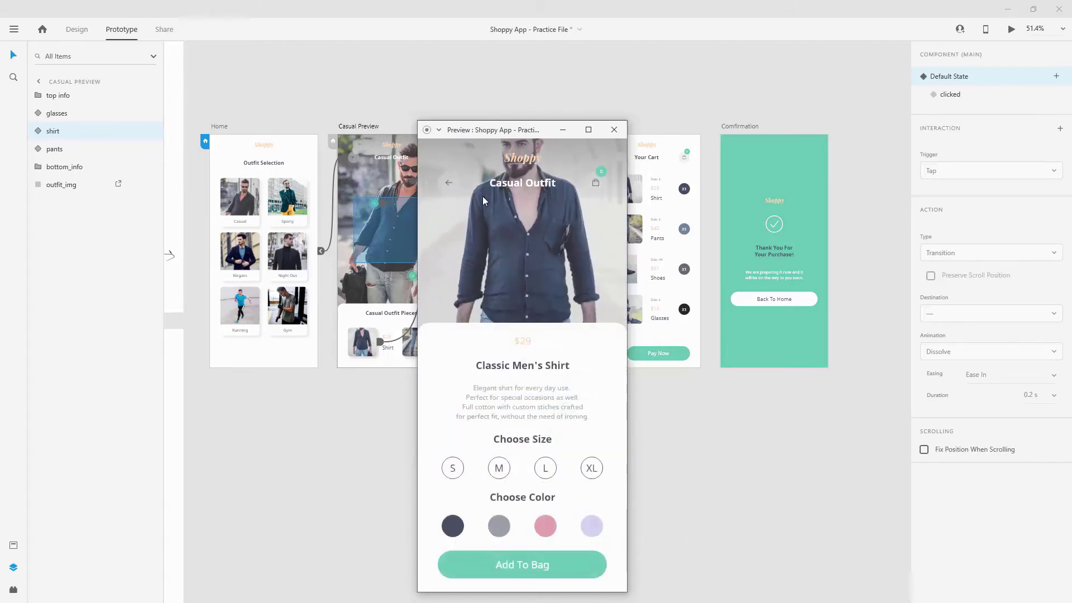
{"action": "left_click", "coordinate": [613, 131]}
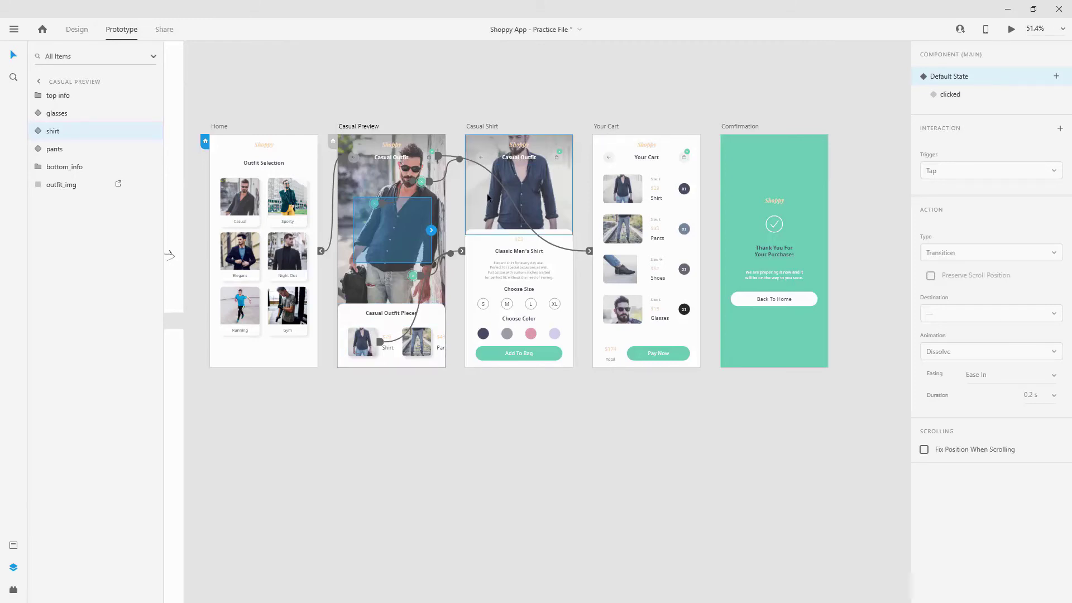
{"action": "left_click", "coordinate": [1011, 28]}
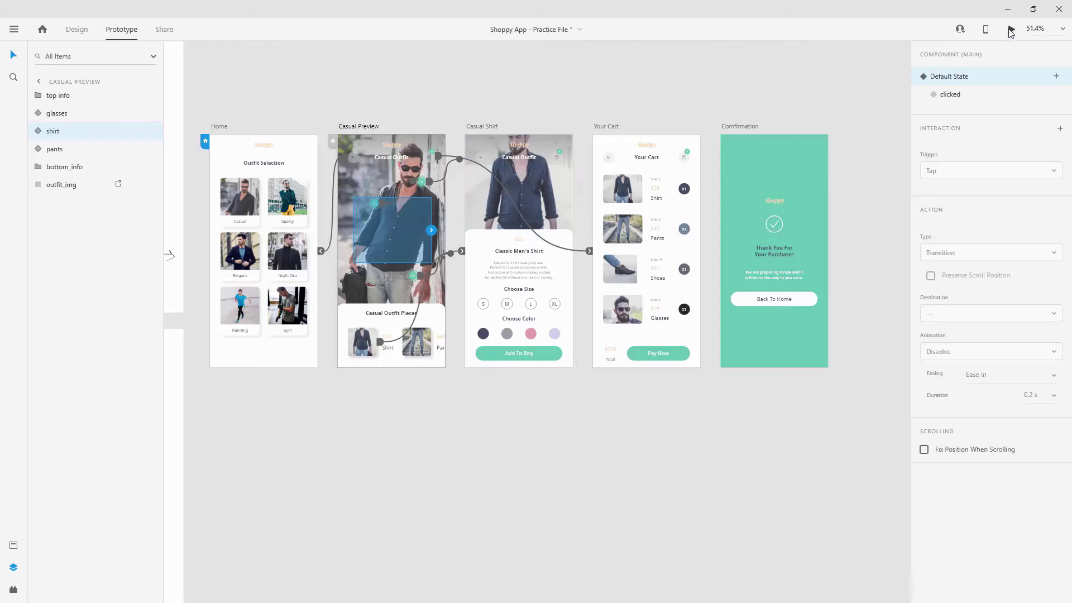
{"action": "left_click", "coordinate": [470, 539]}
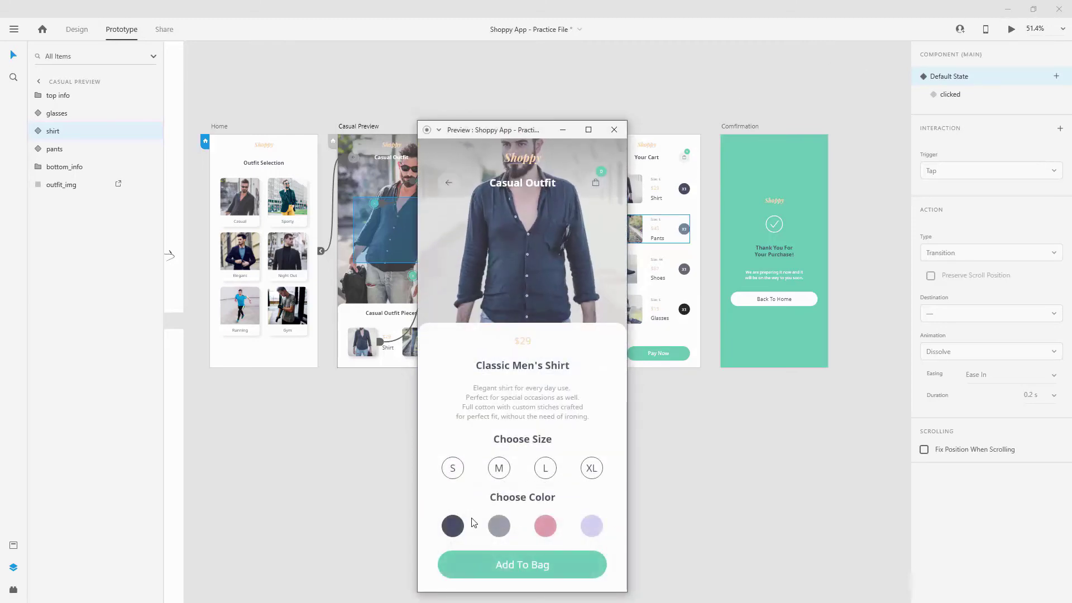
{"action": "left_click", "coordinate": [471, 522]}
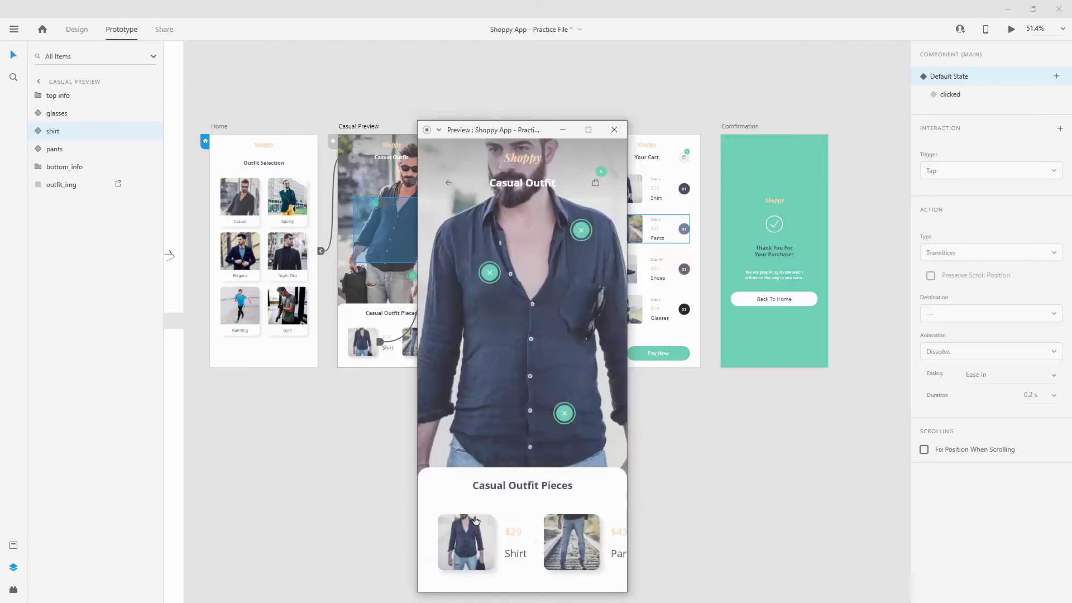
{"action": "left_click", "coordinate": [474, 521]}
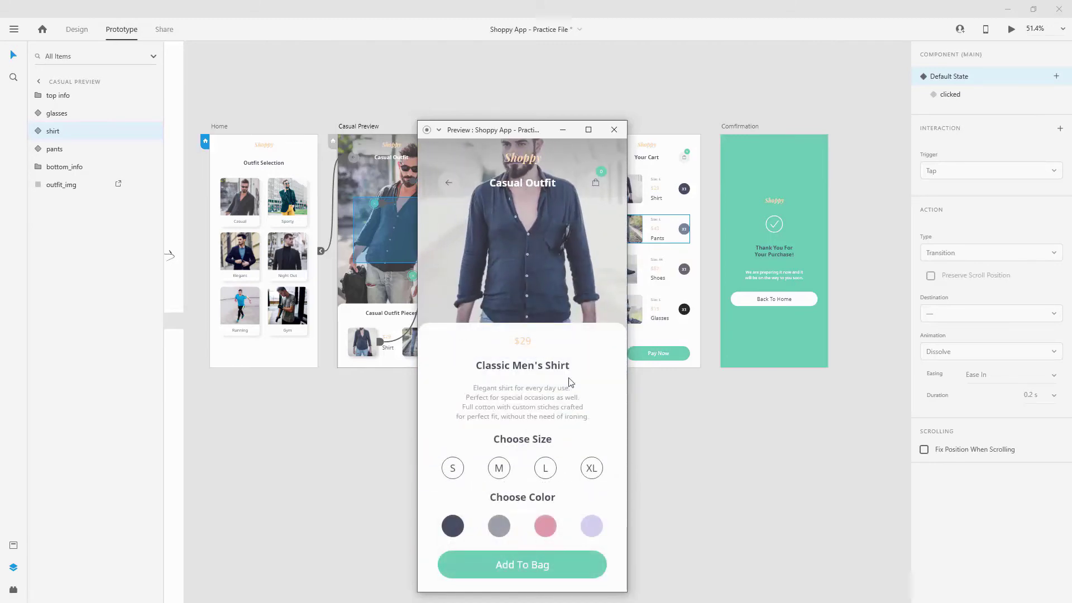
{"action": "left_click", "coordinate": [614, 130]}
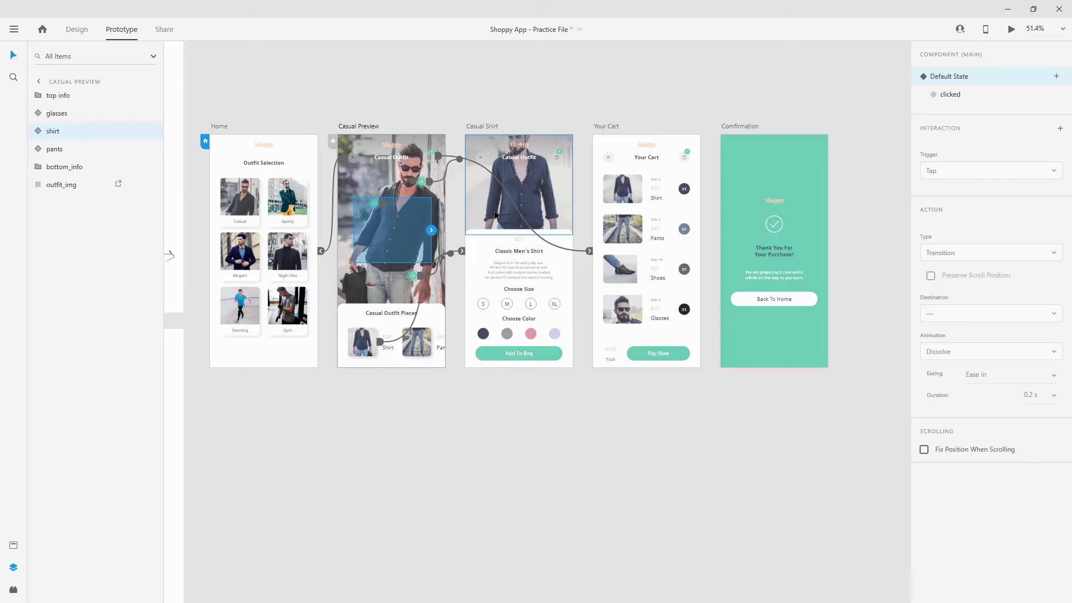
Link the Add To Bag button's hover state on Casual Shirt to Your Cart on tap, with a Slide Up transition
{"action": "left_click", "coordinate": [553, 354]}
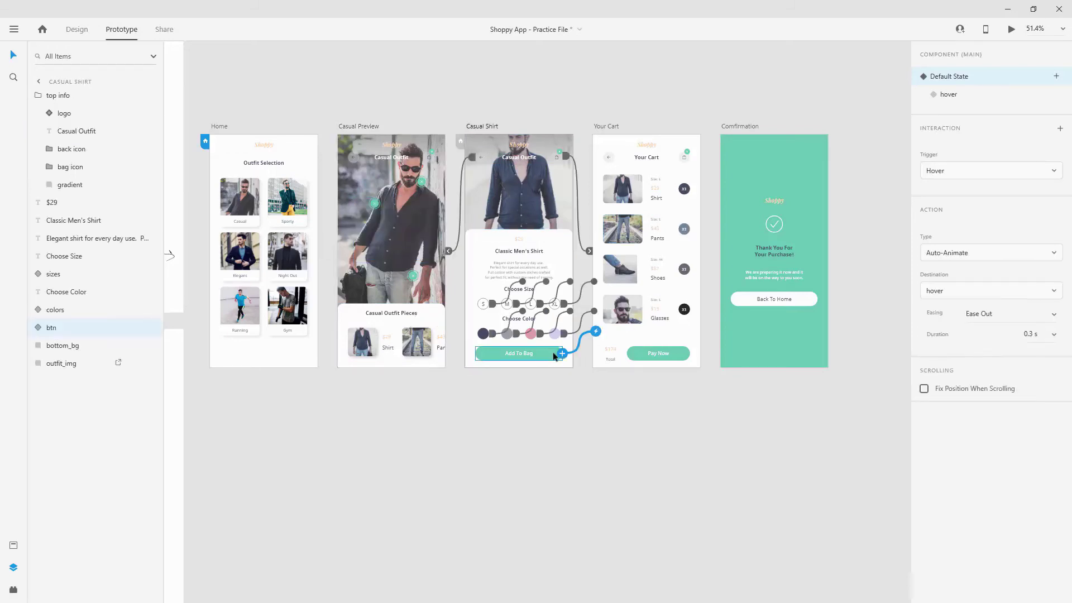
{"action": "left_click", "coordinate": [974, 95]}
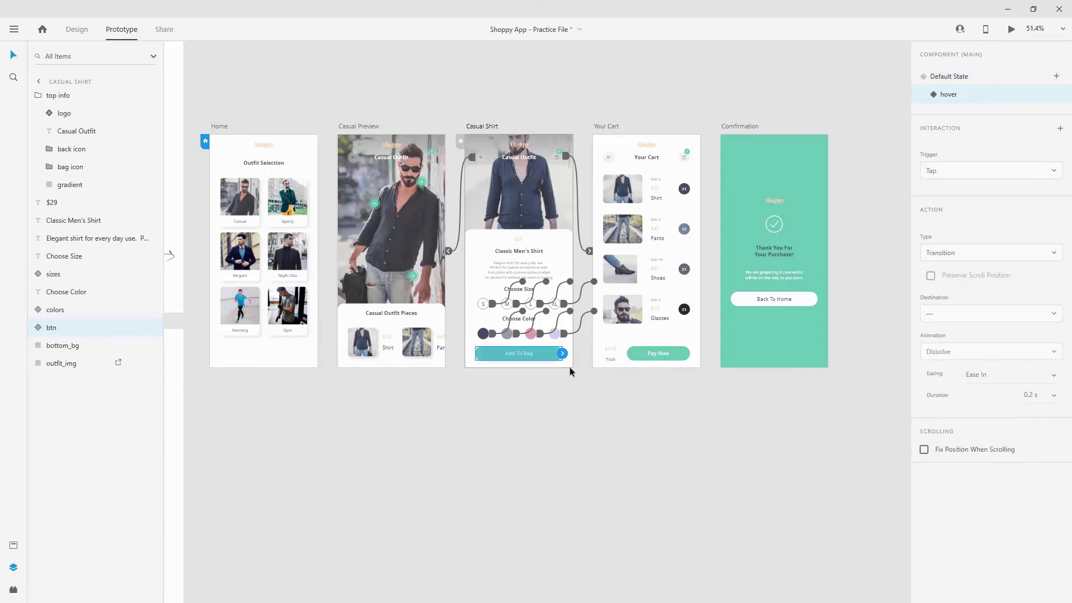
{"action": "left_click_drag", "start_coordinate": [562, 353], "coordinate": [688, 349]}
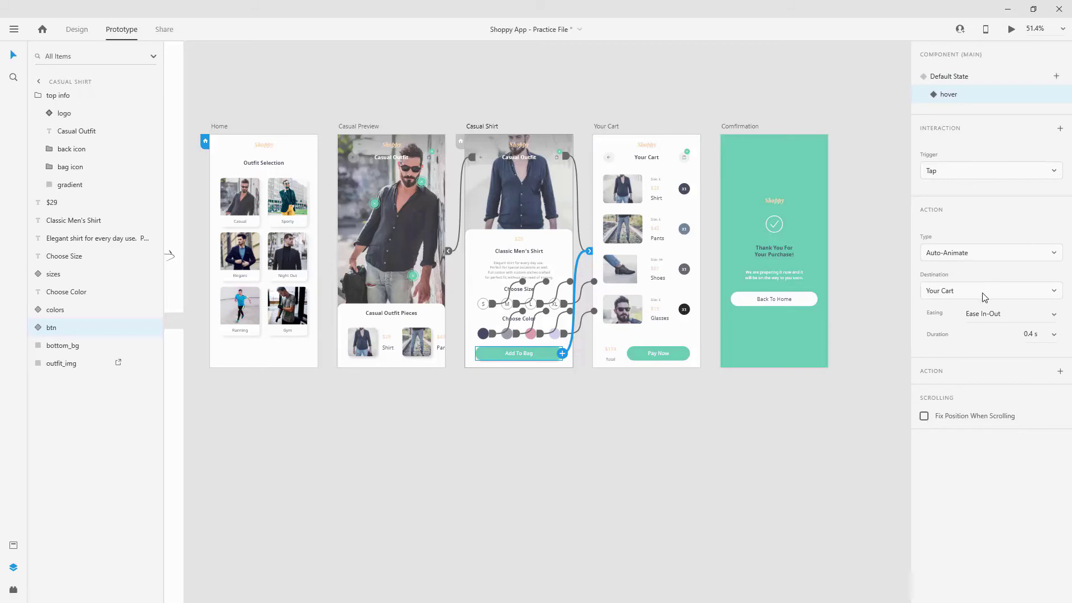
{"action": "left_click", "coordinate": [986, 256]}
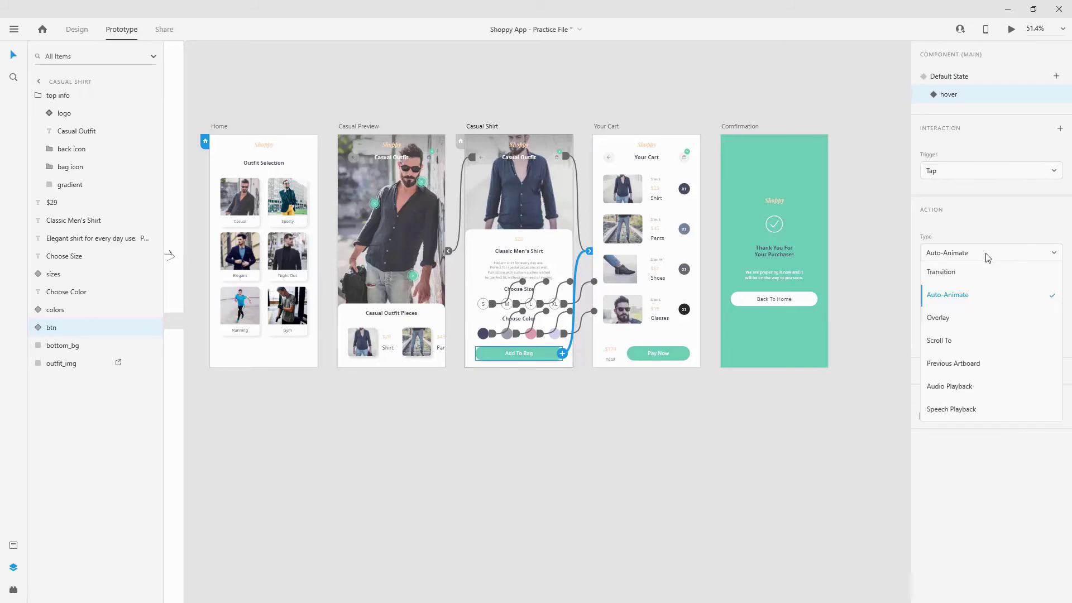
{"action": "left_click", "coordinate": [967, 280]}
{"action": "left_click", "coordinate": [958, 351]}
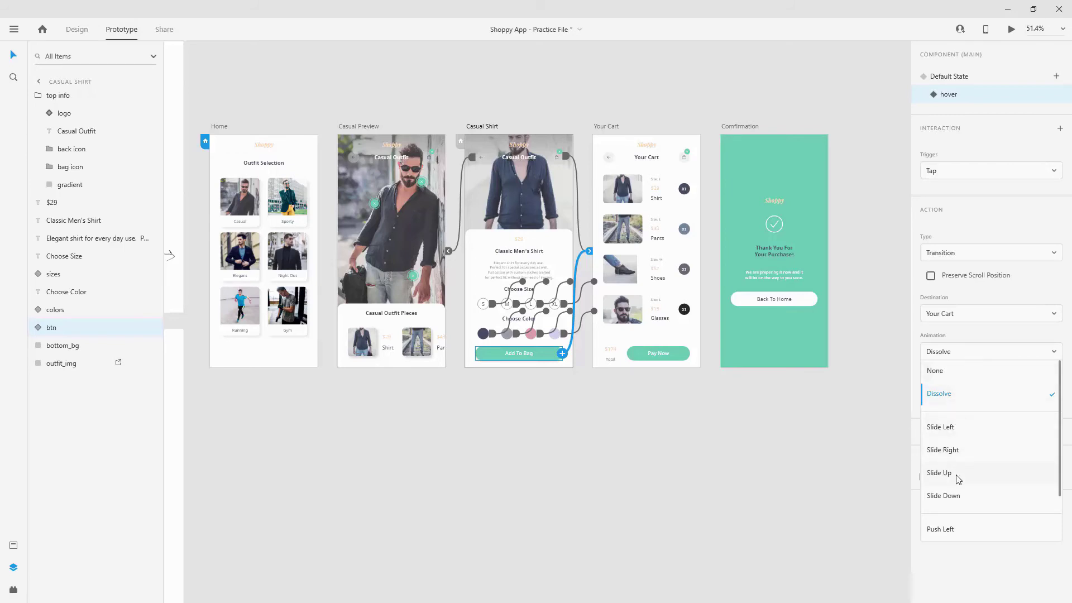
{"action": "left_click", "coordinate": [958, 473]}
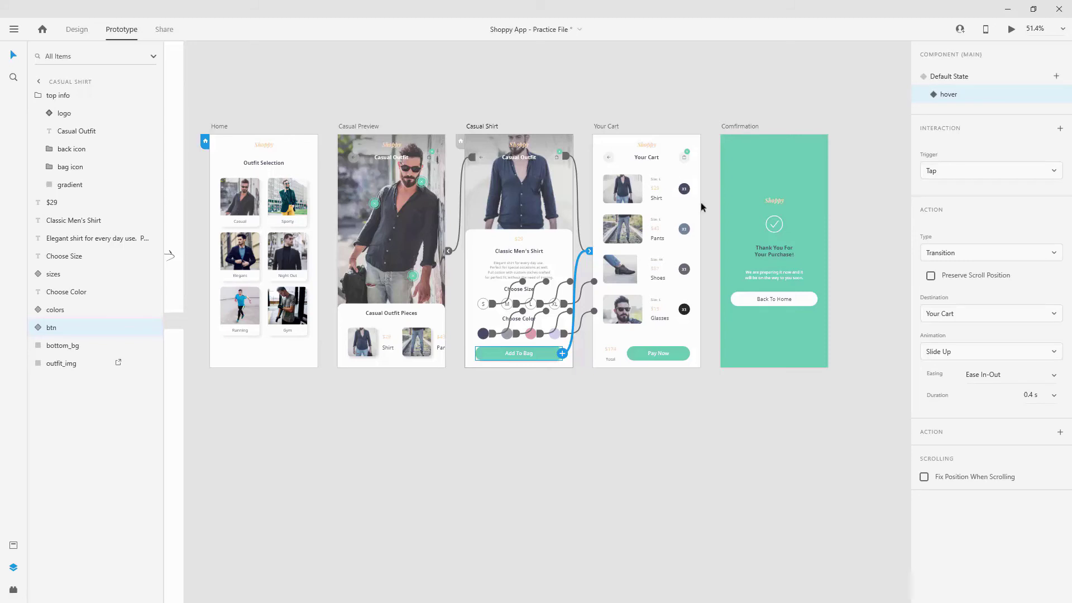
Link the Pay Now button's hover state on Your Cart to the Comfirmation artboard using Auto-Animate
{"action": "left_click", "coordinate": [676, 352]}
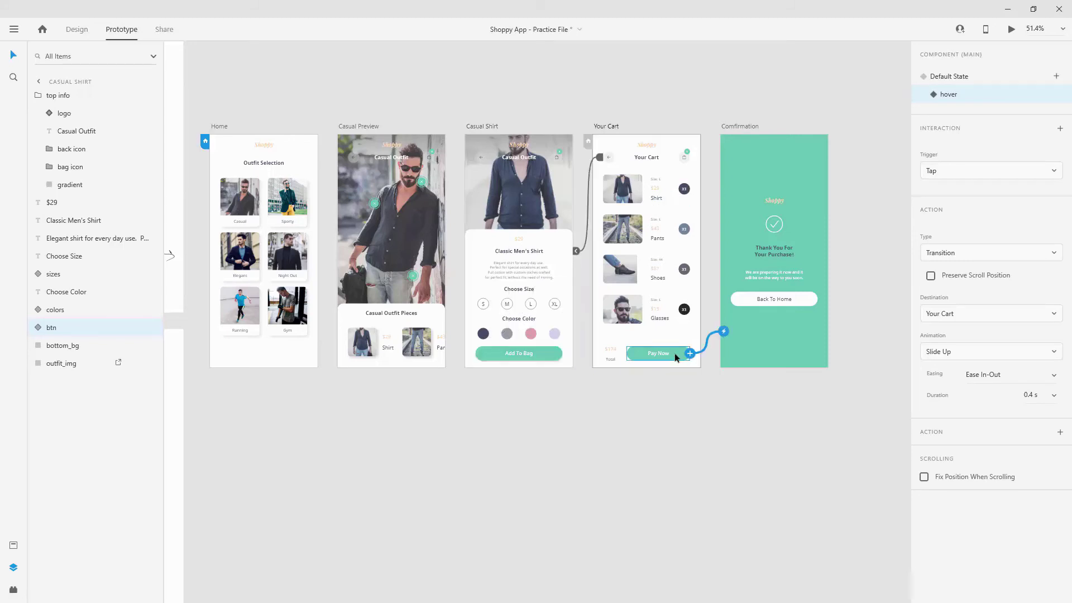
{"action": "left_click", "coordinate": [947, 95]}
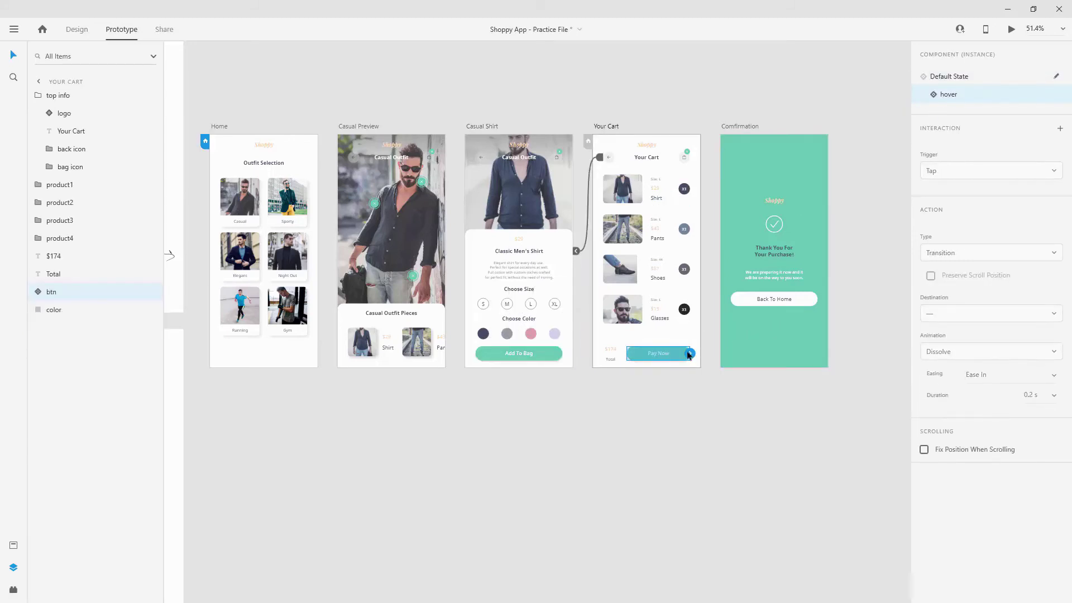
{"action": "left_click_drag", "start_coordinate": [690, 354], "coordinate": [773, 353]}
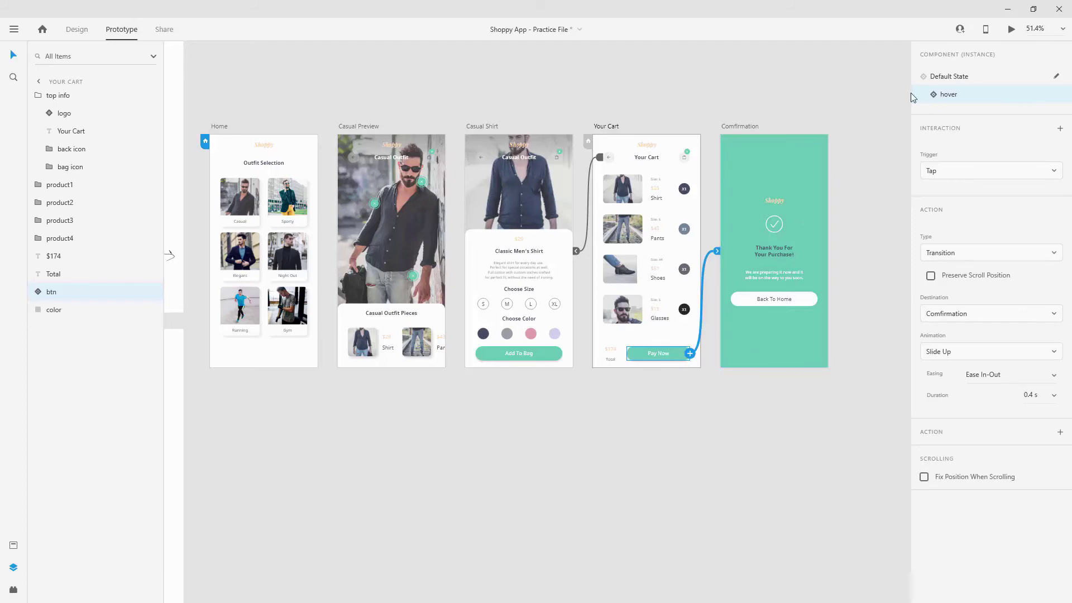
{"action": "left_click", "coordinate": [966, 252]}
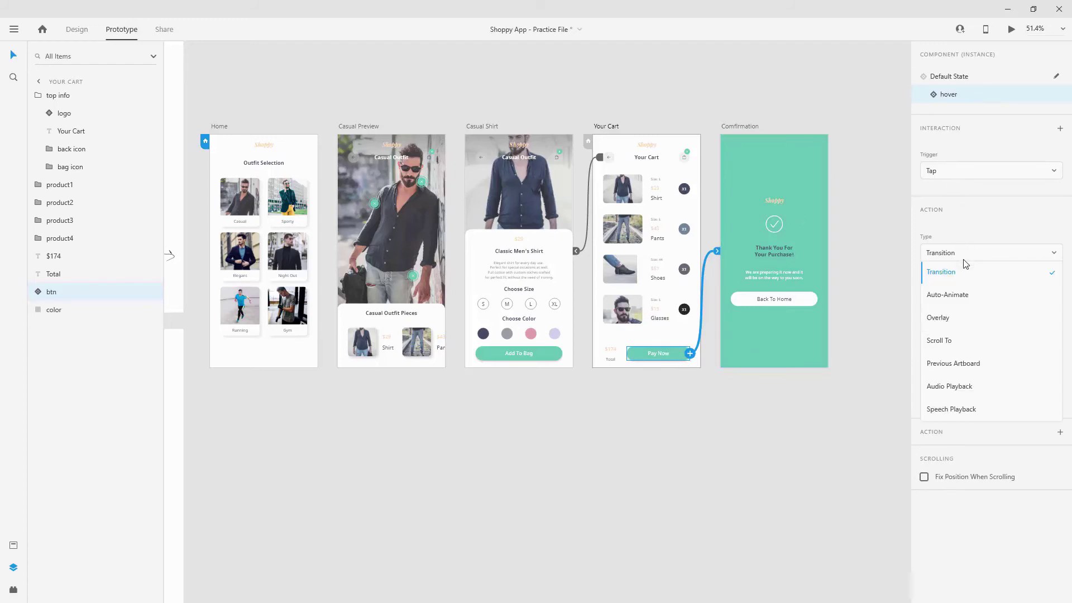
{"action": "left_click", "coordinate": [962, 295]}
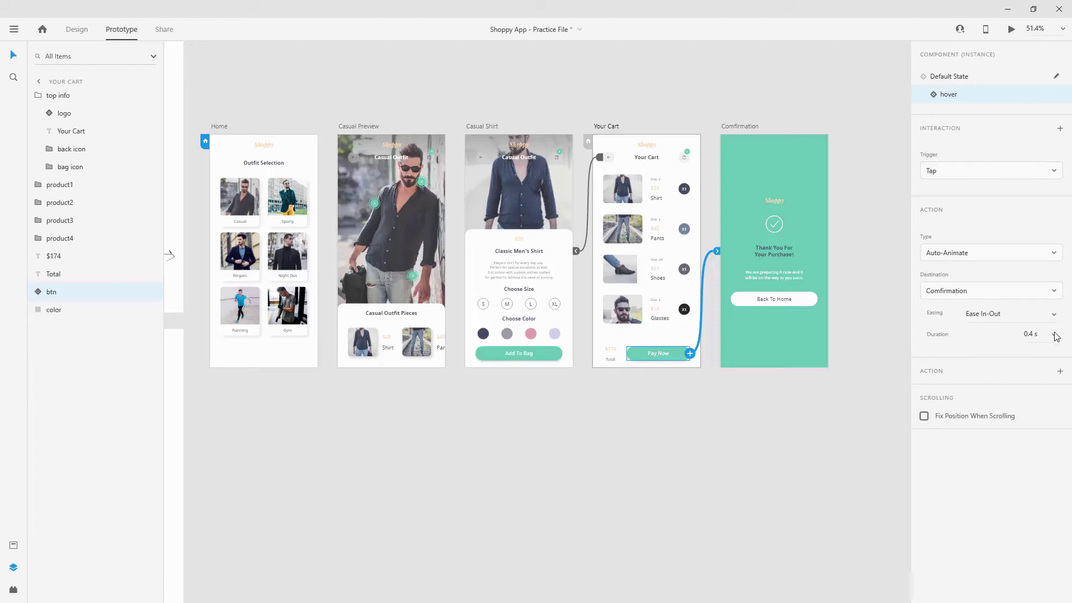
Link the Back To Home button's hover state on Comfirmation to Home on tap, with a Slide Up transition
{"action": "left_click", "coordinate": [802, 302]}
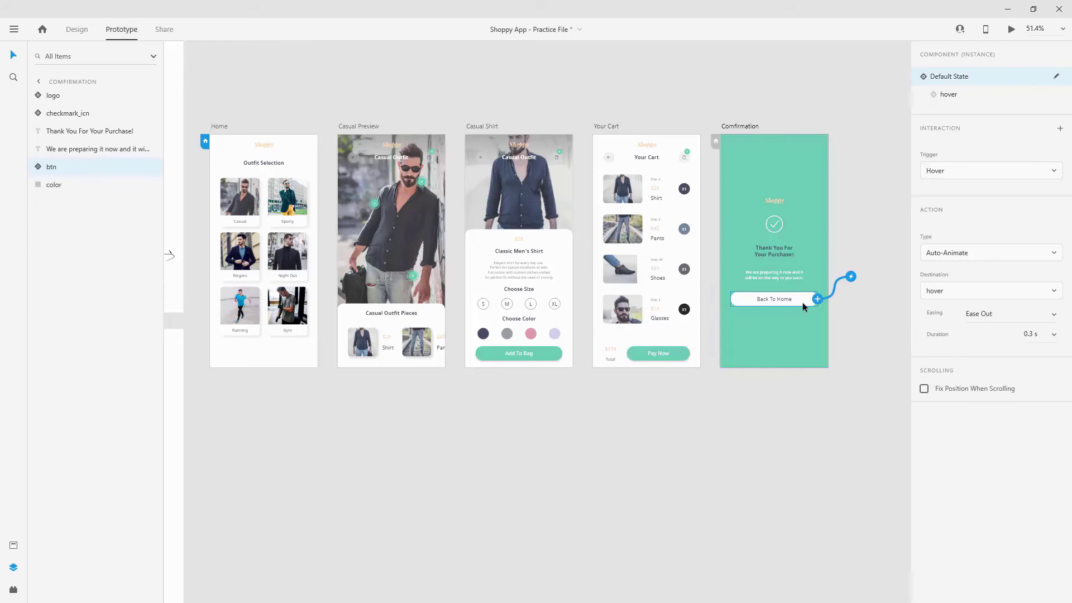
{"action": "left_click", "coordinate": [971, 102]}
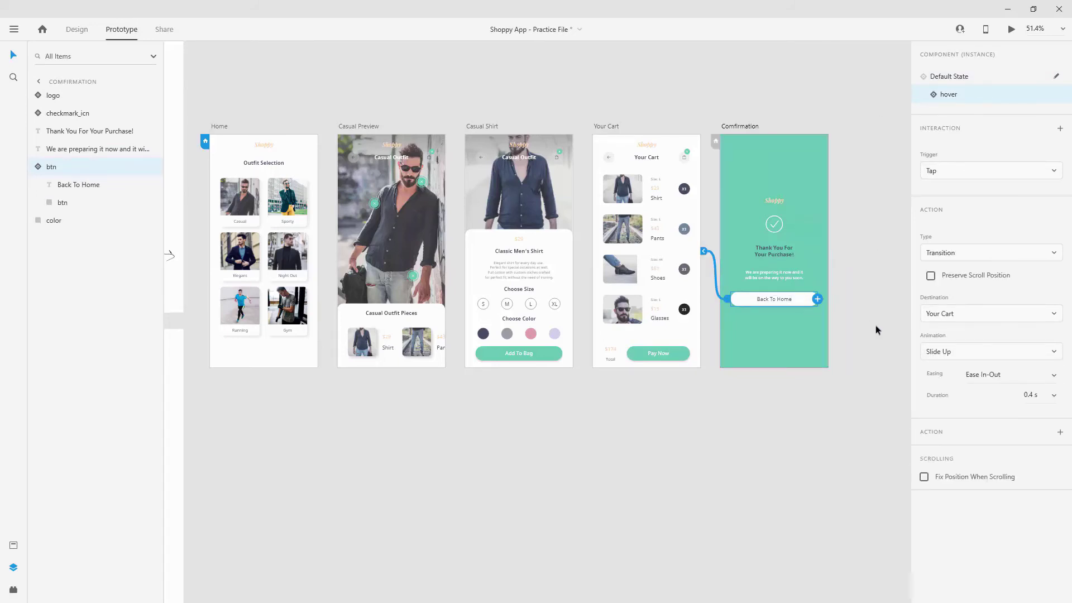
{"action": "left_click_drag", "start_coordinate": [704, 252], "coordinate": [270, 260]}
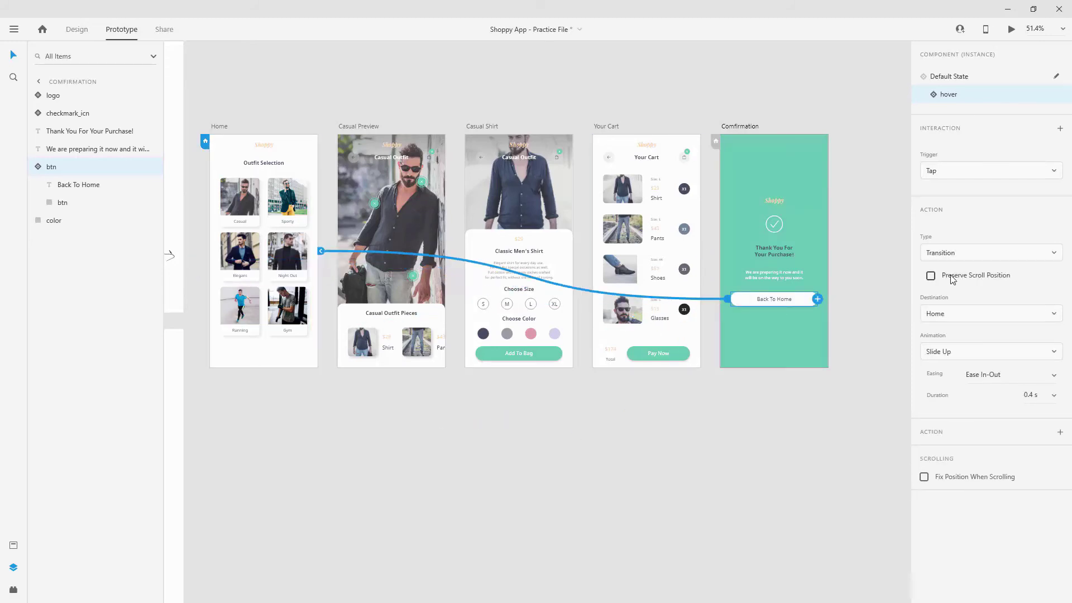
{"action": "left_click", "coordinate": [949, 244]}
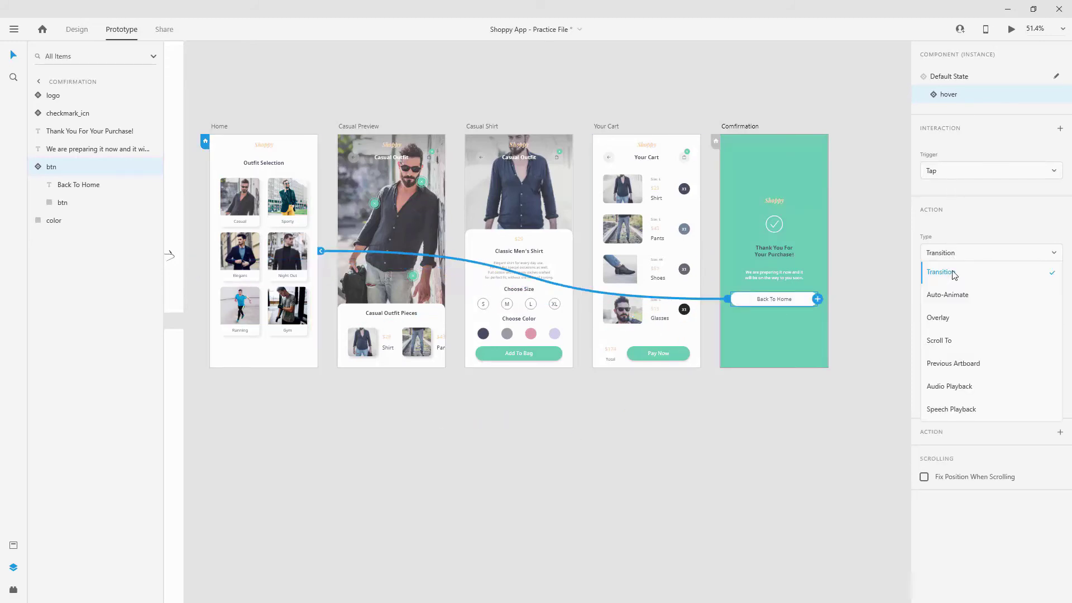
{"action": "left_click", "coordinate": [962, 273]}
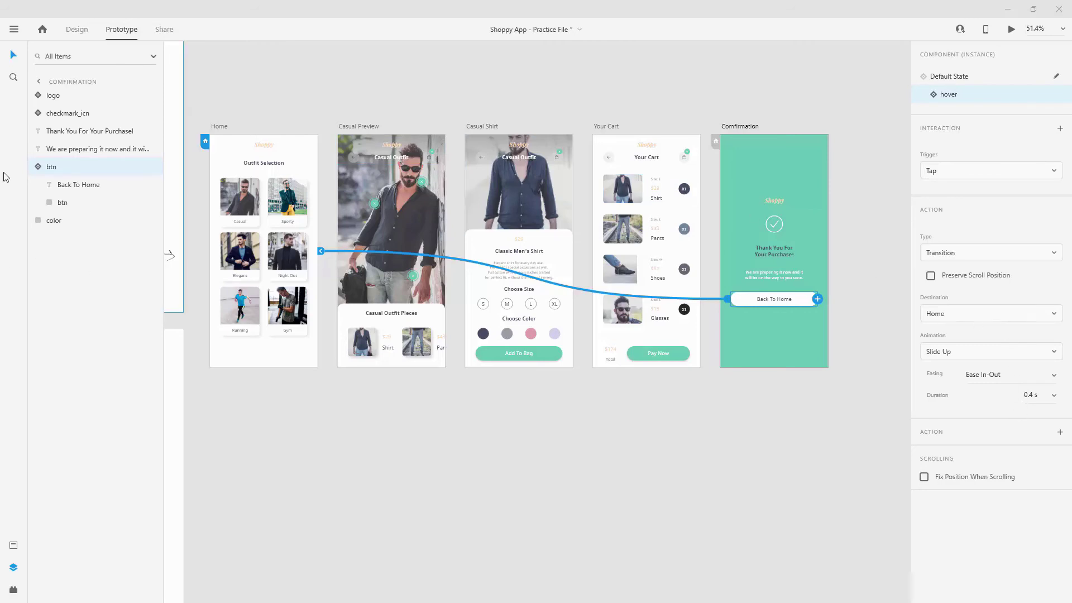
Preview the prototype maximized from the Home artboard, testing the Casual image's link and the back icon on Casual Preview
{"action": "left_click", "coordinate": [221, 129]}
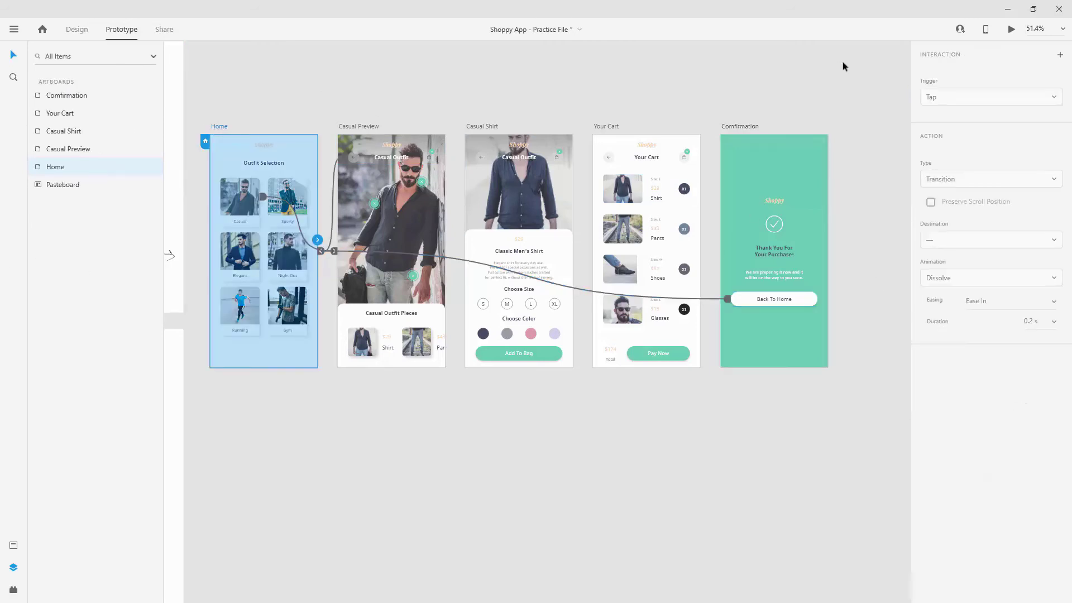
{"action": "left_click", "coordinate": [1011, 29]}
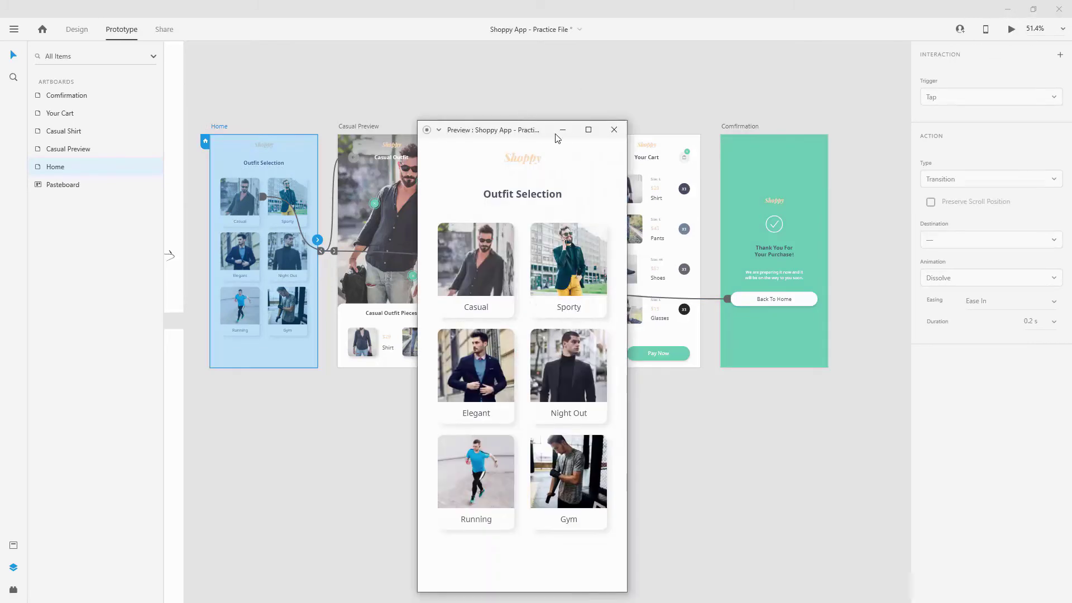
{"action": "left_click", "coordinate": [589, 130]}
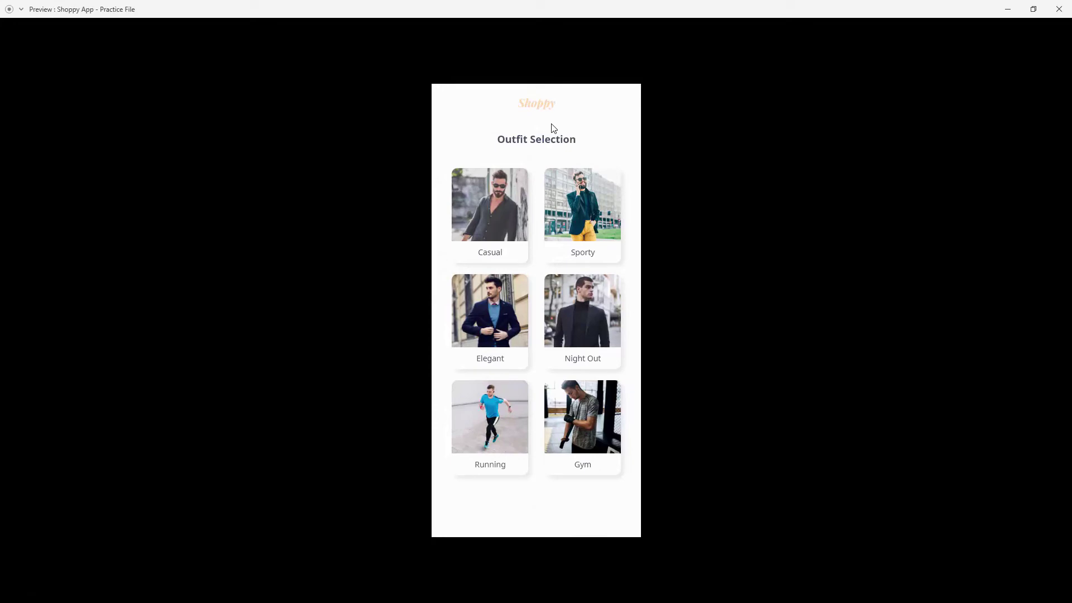
{"action": "left_click", "coordinate": [493, 200]}
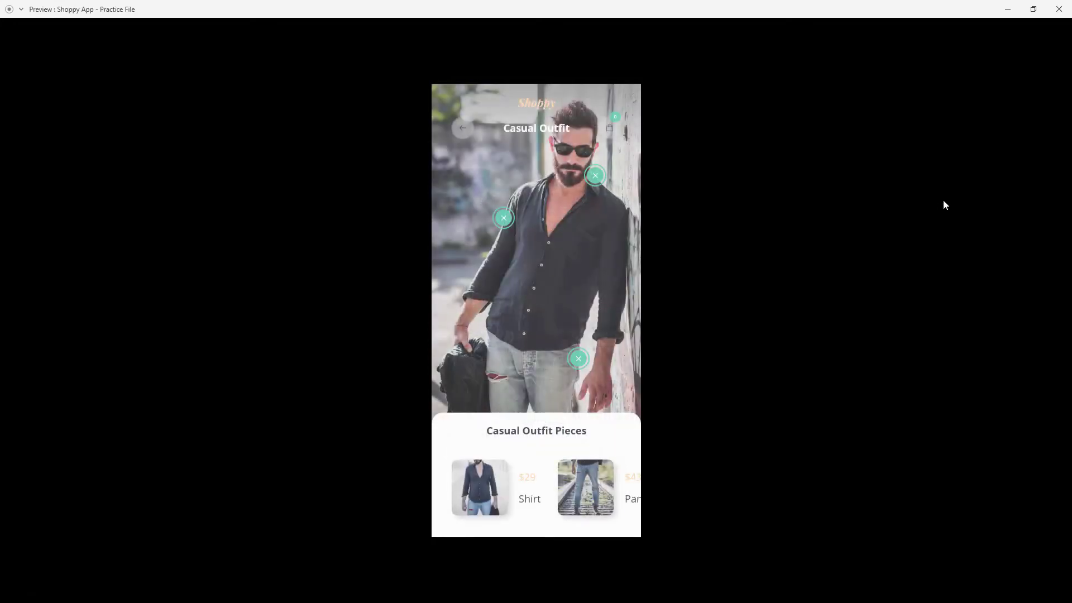
{"action": "left_click", "coordinate": [470, 137]}
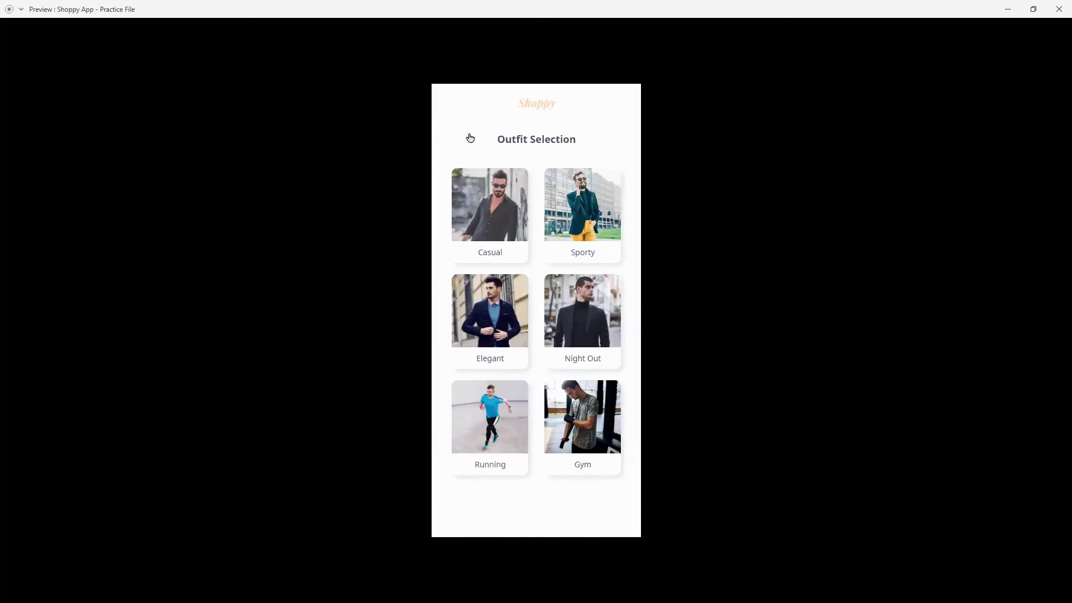
{"action": "left_click", "coordinate": [470, 196]}
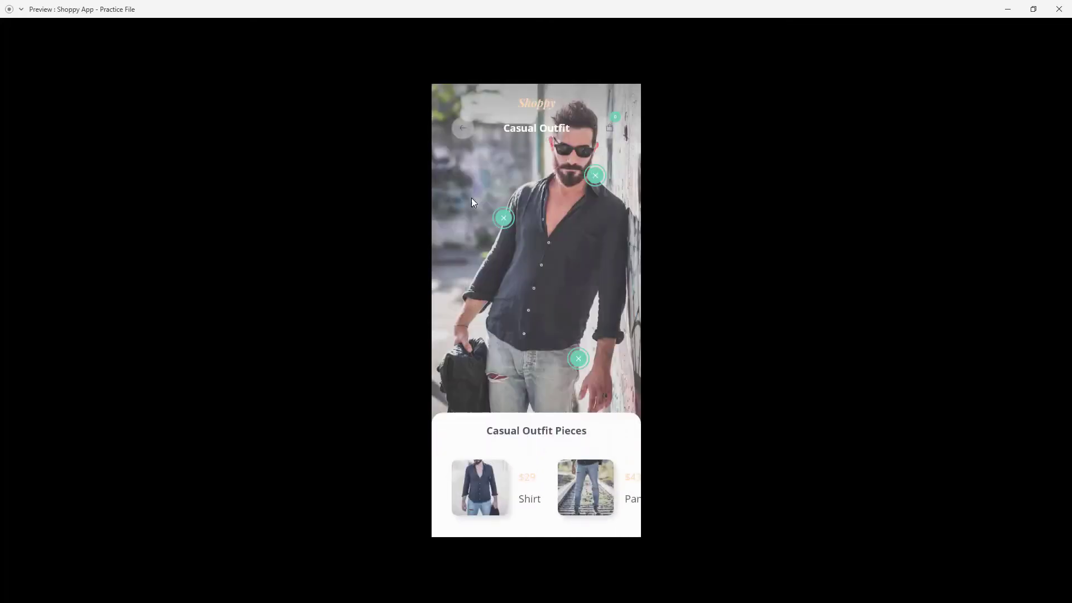
Open and close the glasses, shirt and pants popups in the Casual Preview screen
{"action": "left_click", "coordinate": [595, 177]}
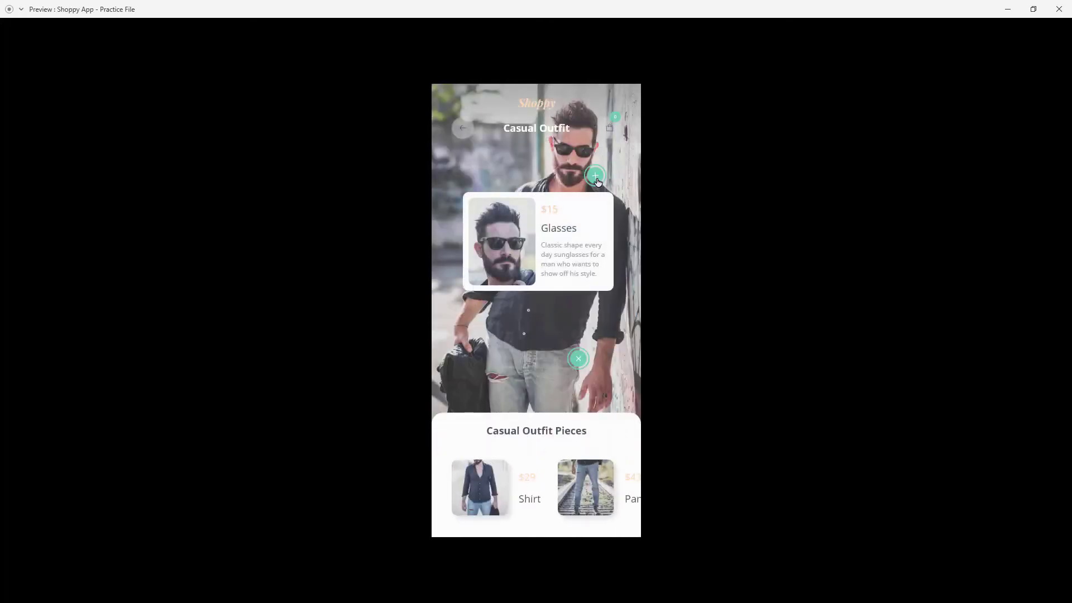
{"action": "left_click", "coordinate": [595, 176]}
{"action": "left_click", "coordinate": [506, 218]}
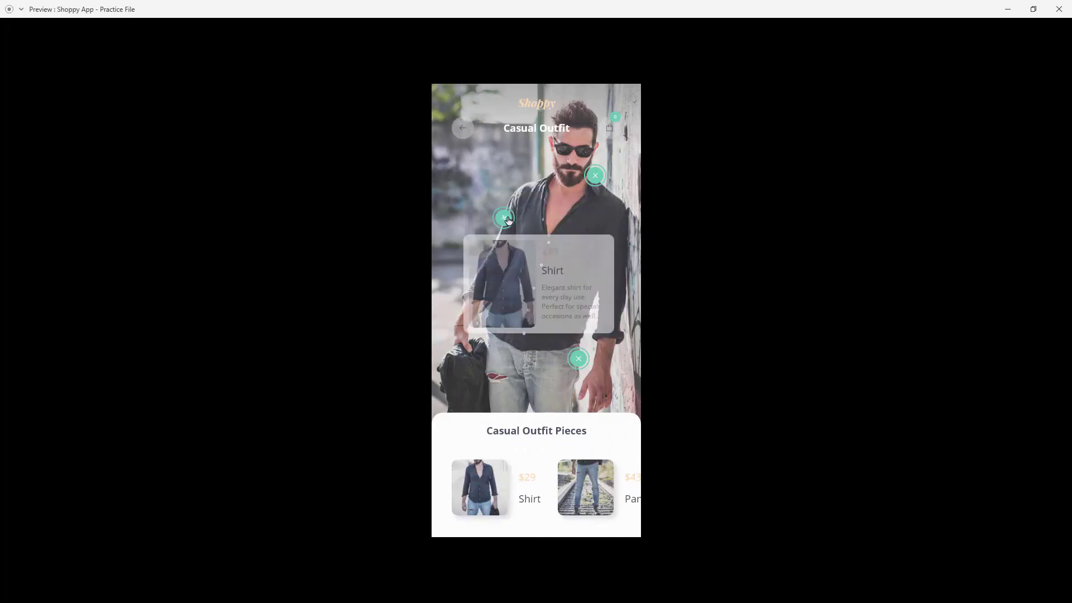
{"action": "left_click", "coordinate": [506, 218]}
{"action": "left_click", "coordinate": [577, 359]}
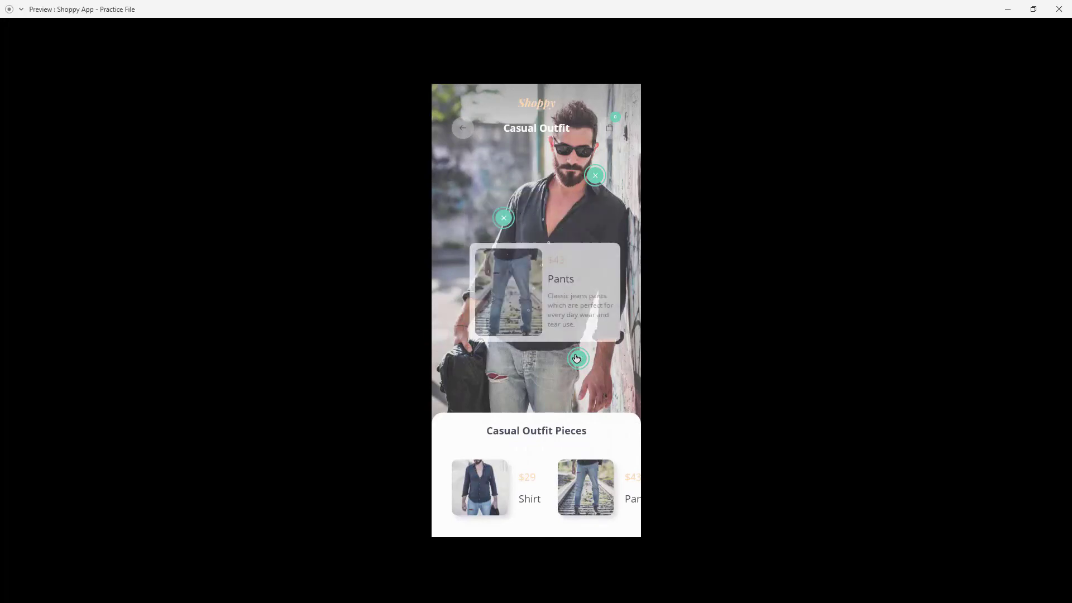
{"action": "left_click", "coordinate": [577, 358]}
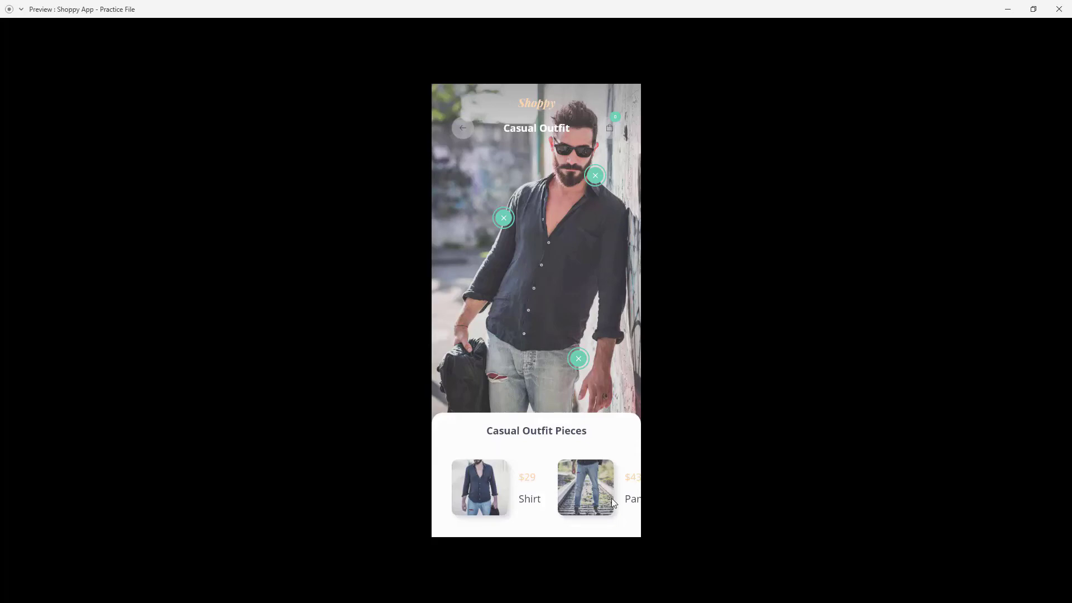
Test scrolling the Casual Outfit Pieces and reaching Casual Shirt from its thumbnail and popup image, returning with the back icon
{"action": "left_click_drag", "start_coordinate": [612, 502], "coordinate": [251, 493]}
{"action": "left_click_drag", "start_coordinate": [463, 491], "coordinate": [711, 492]}
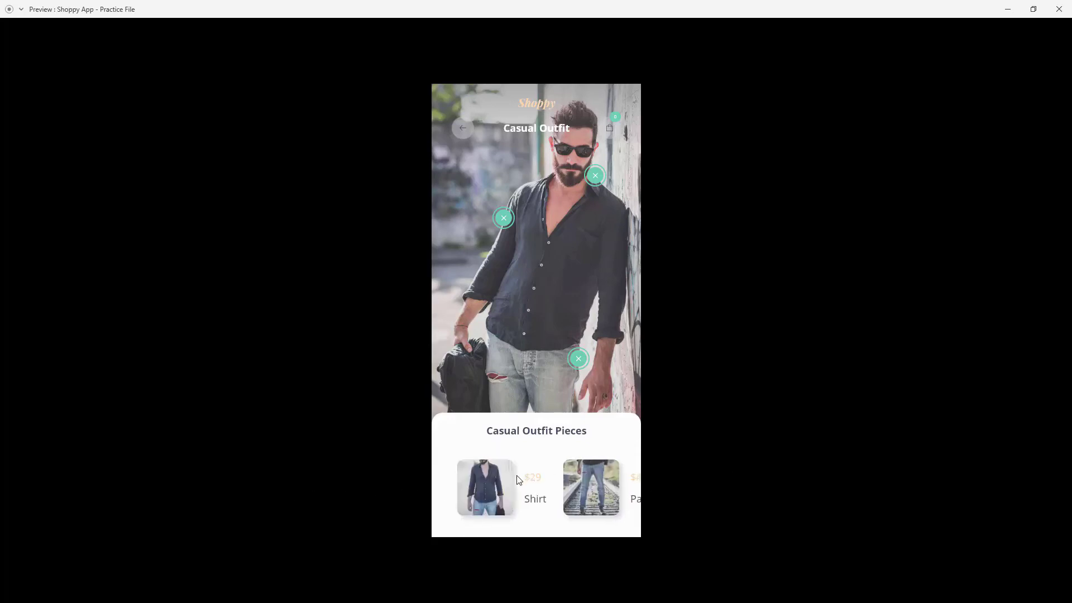
{"action": "left_click", "coordinate": [497, 486]}
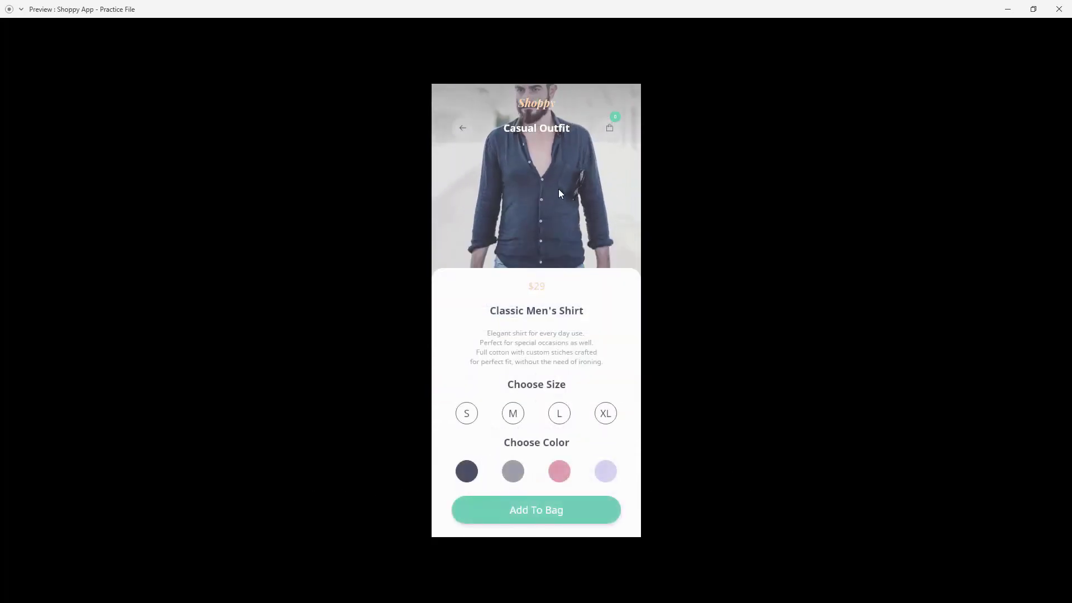
{"action": "left_click", "coordinate": [461, 134]}
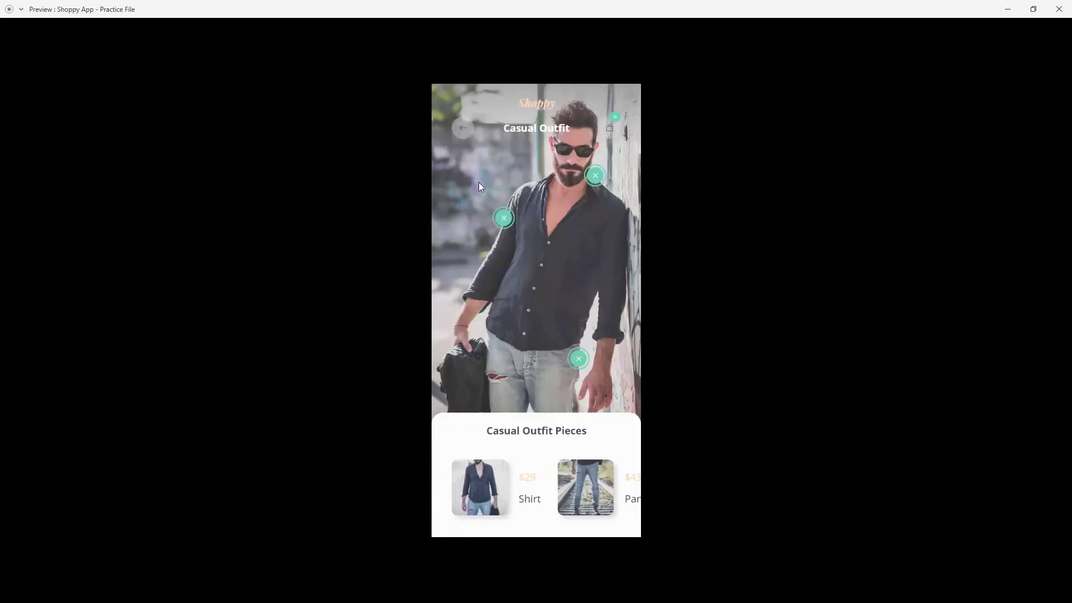
{"action": "left_click", "coordinate": [503, 218]}
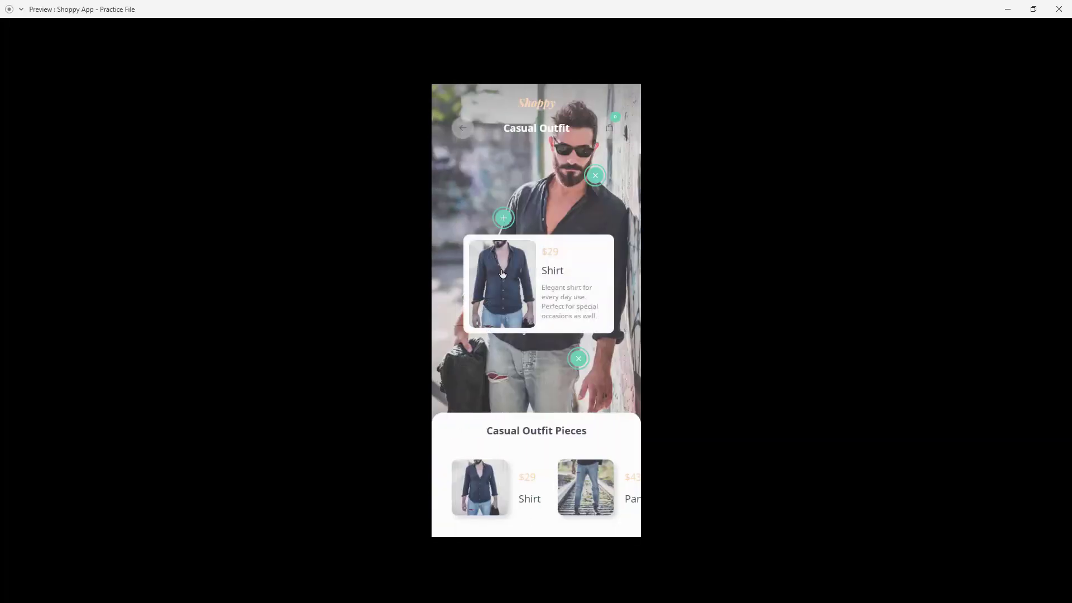
{"action": "left_click", "coordinate": [502, 273]}
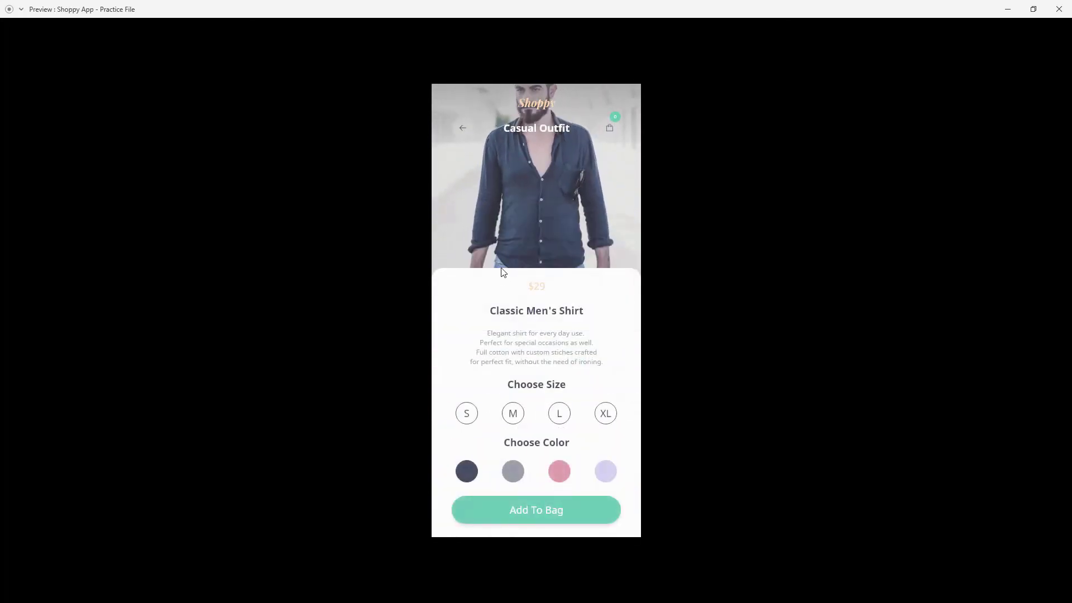
{"action": "left_click", "coordinate": [466, 133]}
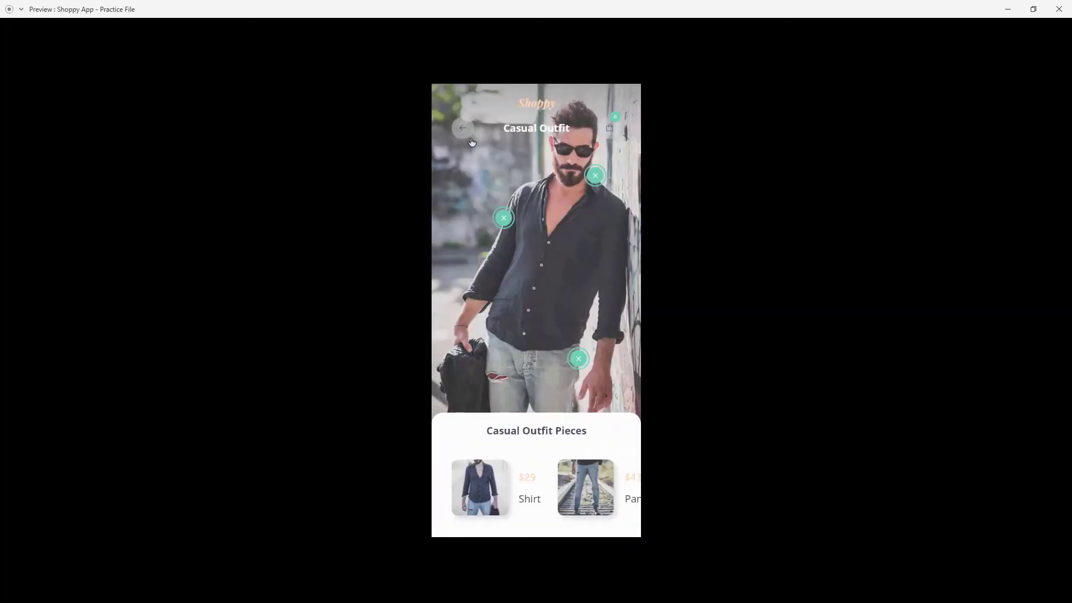
{"action": "left_click", "coordinate": [483, 475]}
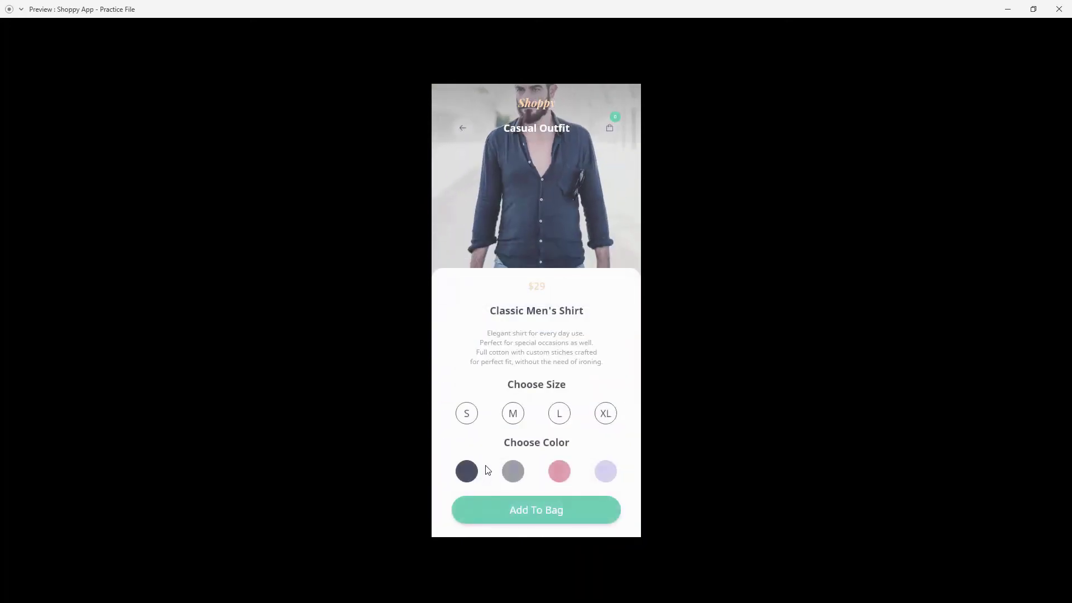
Test the size and color selectors on Casual Shirt, ending with size M and the dark navy color
{"action": "left_click", "coordinate": [469, 415]}
{"action": "left_click", "coordinate": [509, 415]}
{"action": "left_click", "coordinate": [563, 415]}
{"action": "left_click", "coordinate": [604, 418]}
{"action": "left_click", "coordinate": [513, 419]}
{"action": "left_click", "coordinate": [474, 473]}
{"action": "left_click", "coordinate": [512, 472]}
{"action": "left_click", "coordinate": [610, 473]}
{"action": "left_click", "coordinate": [560, 475]}
{"action": "left_click", "coordinate": [514, 477]}
{"action": "left_click", "coordinate": [470, 476]}
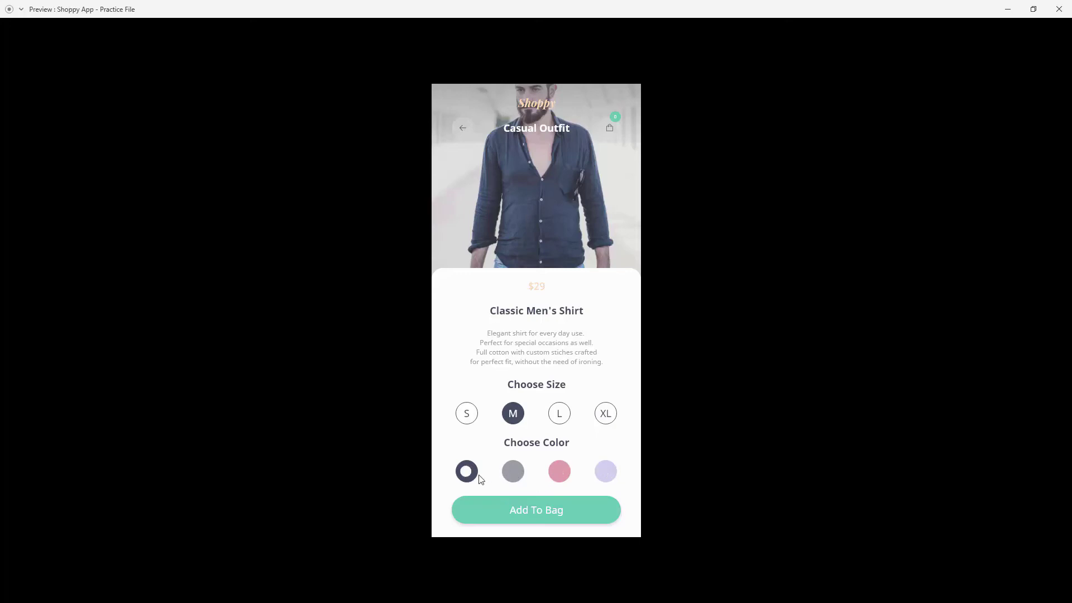
Test the Add To Bag and Pay Now buttons, and close the preview
{"action": "left_click", "coordinate": [579, 520]}
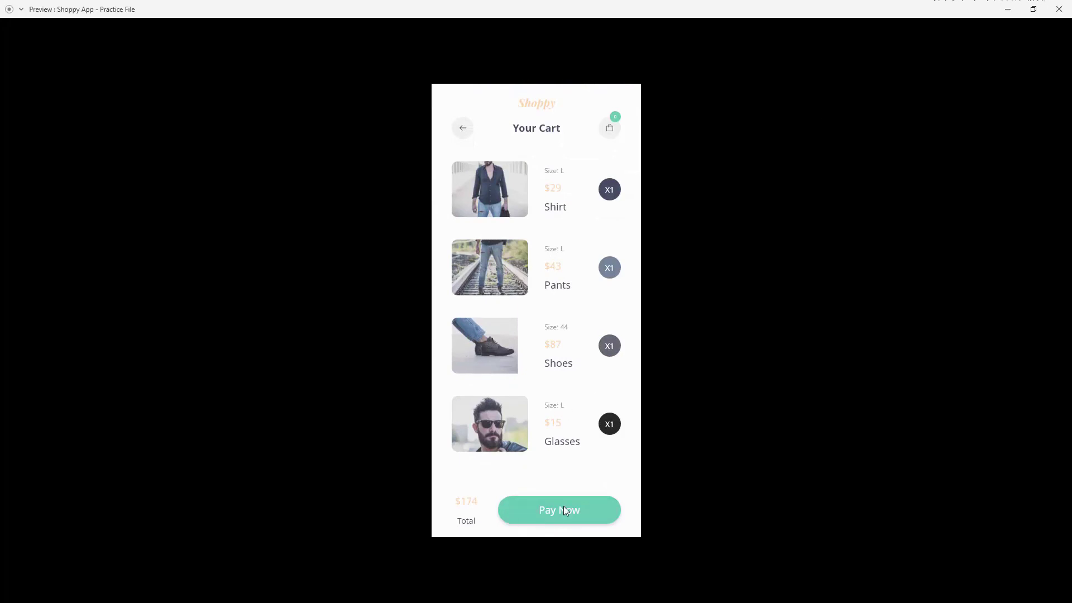
{"action": "left_click", "coordinate": [564, 510]}
{"action": "left_click", "coordinate": [1059, 9]}
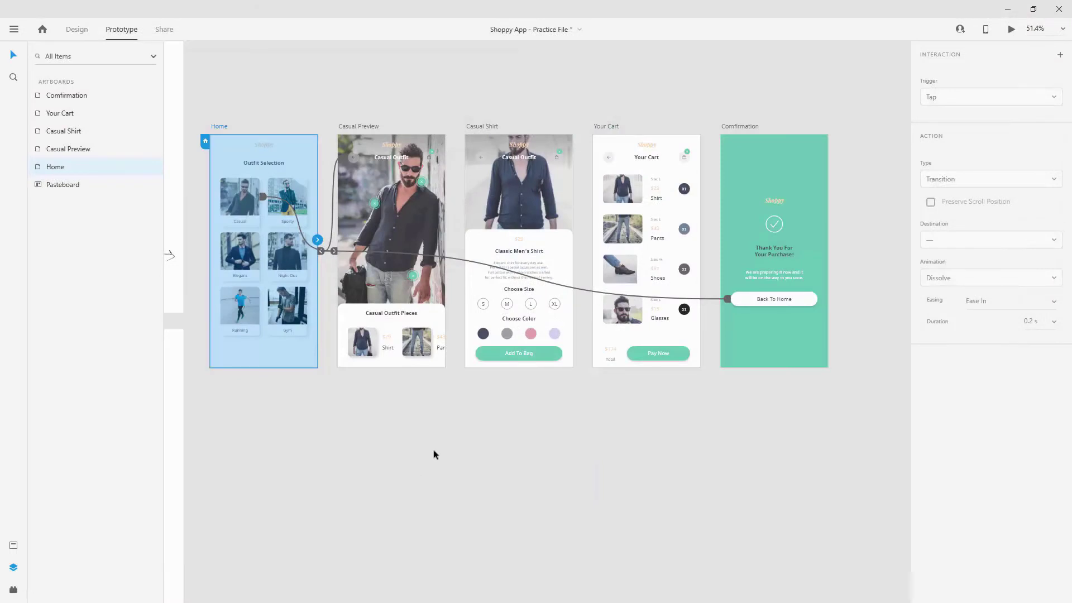
Return the Add To Bag, Pay Now and Back To Home buttons to their Default State
{"action": "left_click", "coordinate": [549, 356]}
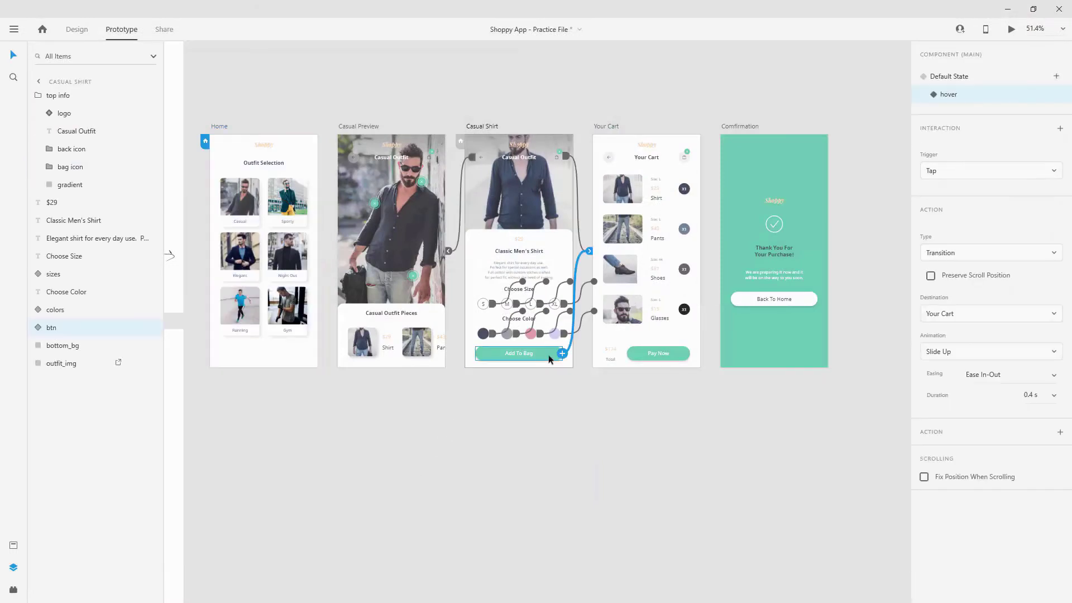
{"action": "left_click", "coordinate": [995, 80]}
{"action": "left_click", "coordinate": [658, 353]}
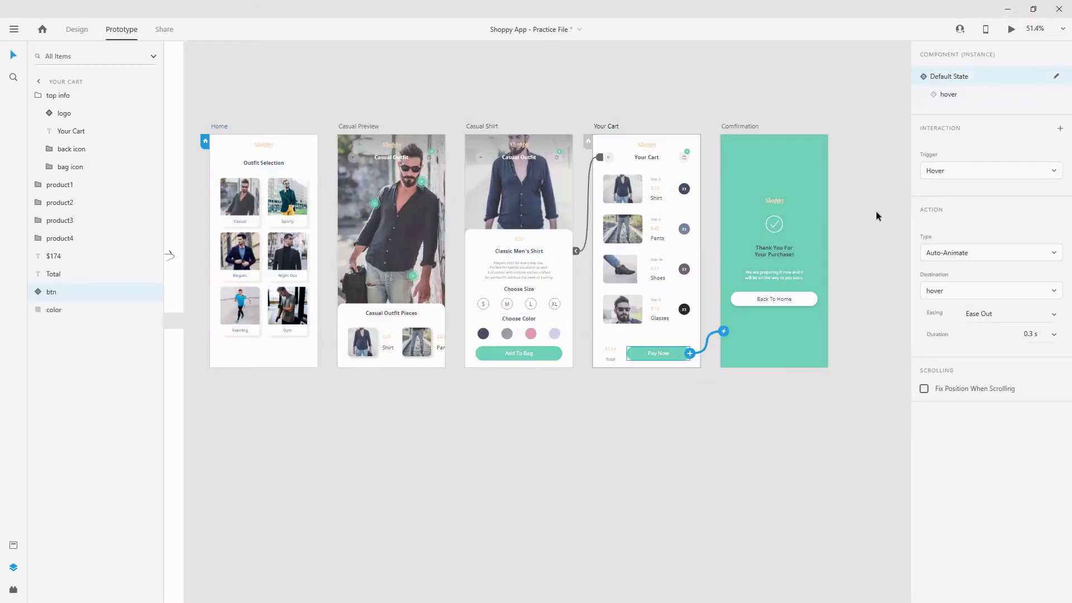
{"action": "left_click", "coordinate": [809, 299]}
{"action": "left_click", "coordinate": [958, 78]}
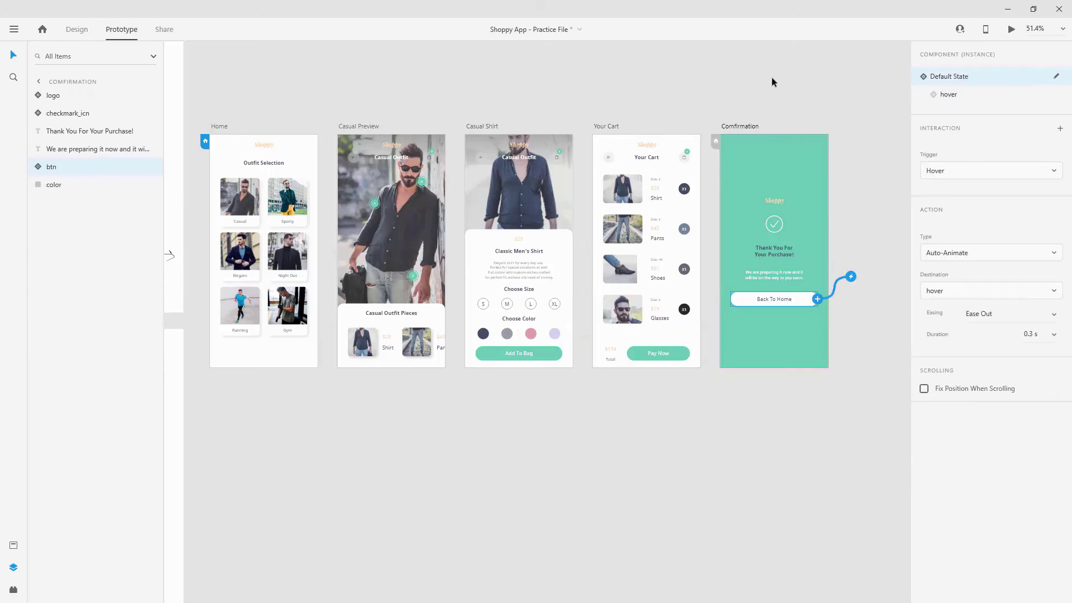
Preview maximized from Casual Preview, opening the shirt, choosing size L and the dark navy color, and adding it to the bag
{"action": "left_click", "coordinate": [373, 126]}
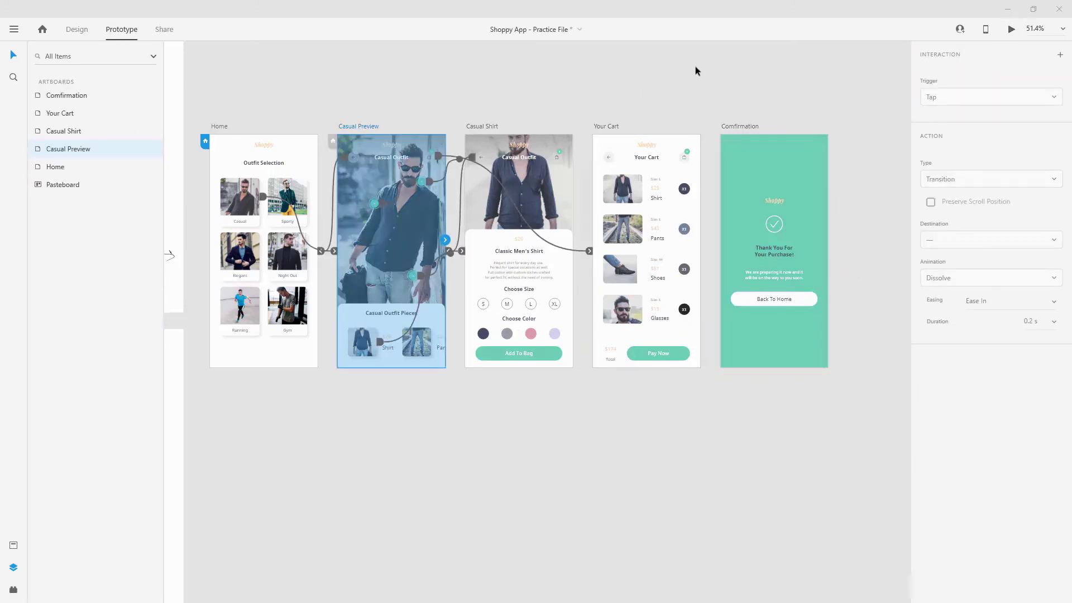
{"action": "key", "text": "ctrl+Return"}
{"action": "left_click", "coordinate": [604, 129]}
{"action": "left_click", "coordinate": [477, 472]}
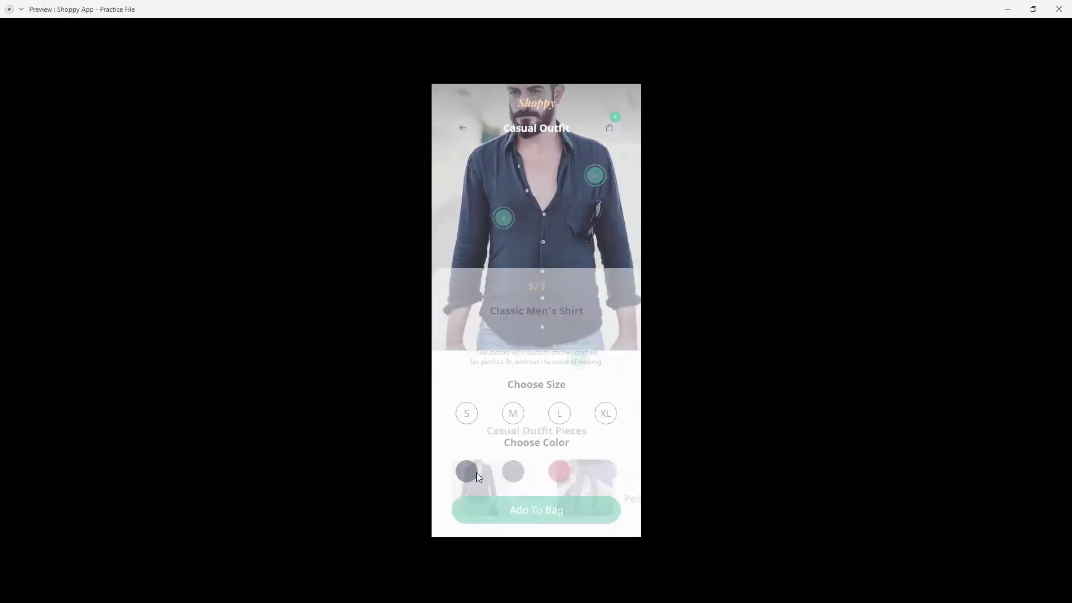
{"action": "left_click", "coordinate": [513, 414]}
{"action": "left_click", "coordinate": [559, 414]}
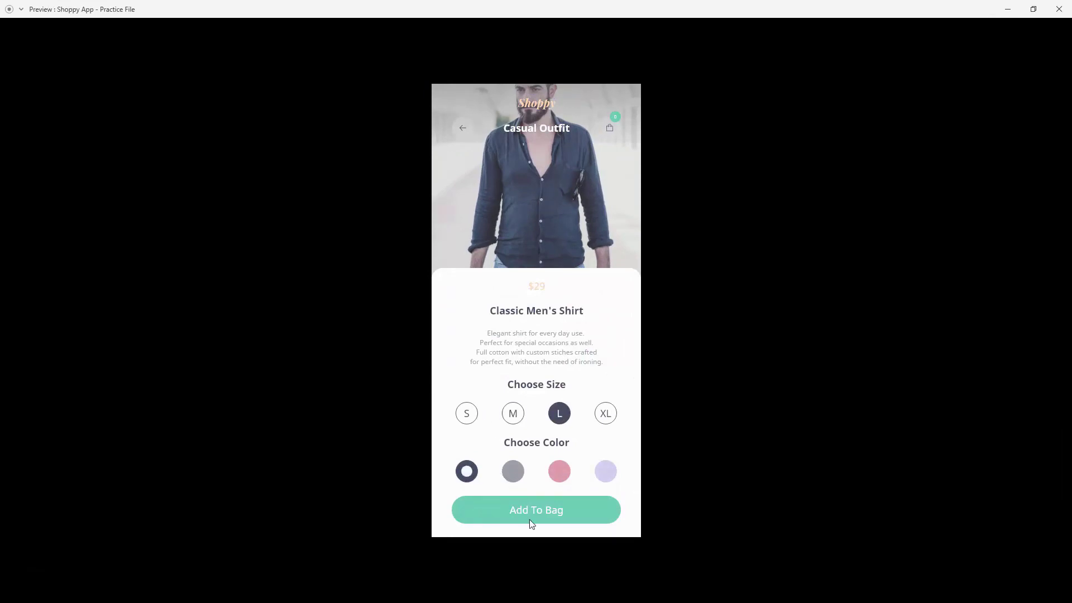
{"action": "left_click", "coordinate": [592, 515]}
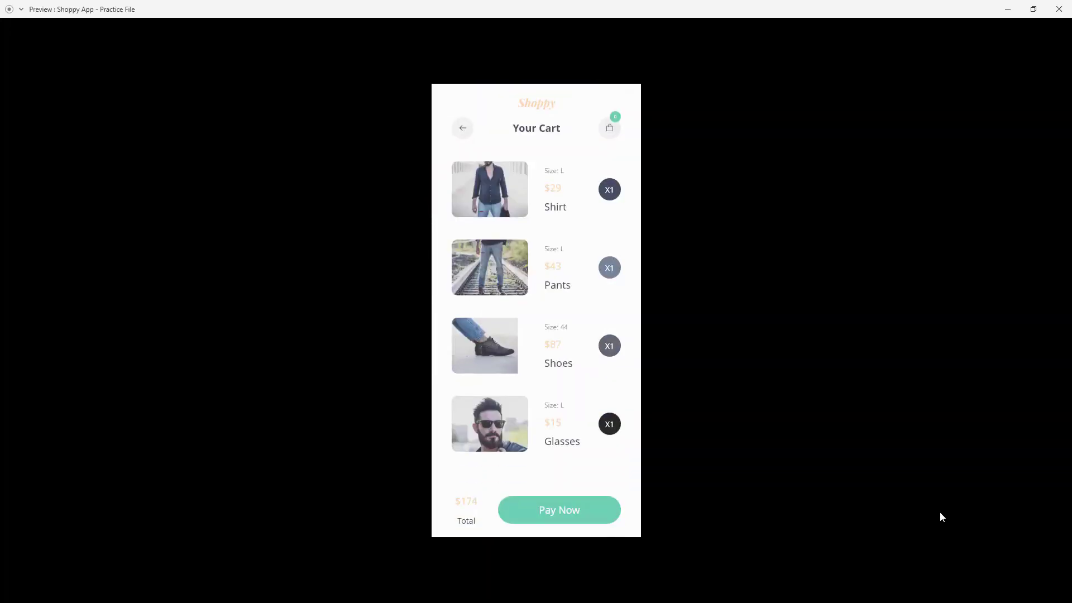
Test the back and bag icons that move between Your Cart and Casual Shirt
{"action": "left_click", "coordinate": [463, 128]}
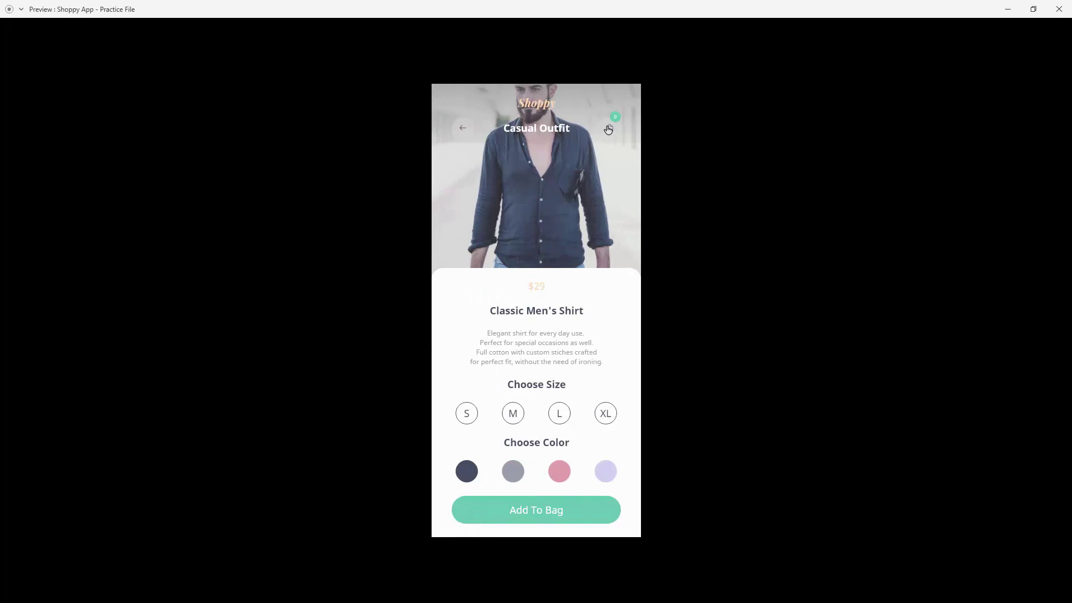
{"action": "left_click", "coordinate": [609, 129]}
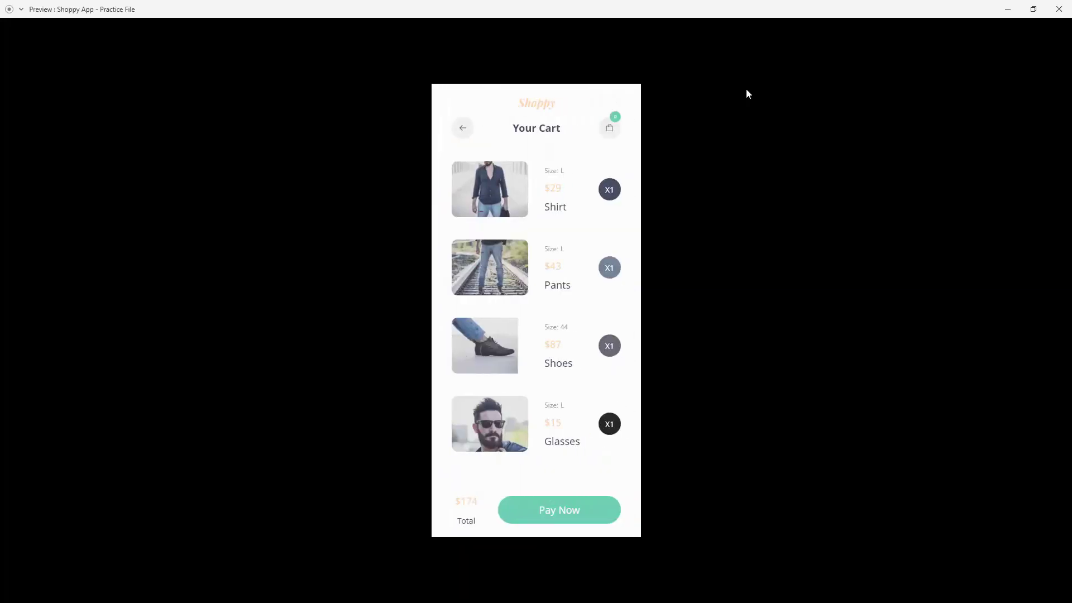
{"action": "left_click", "coordinate": [462, 128]}
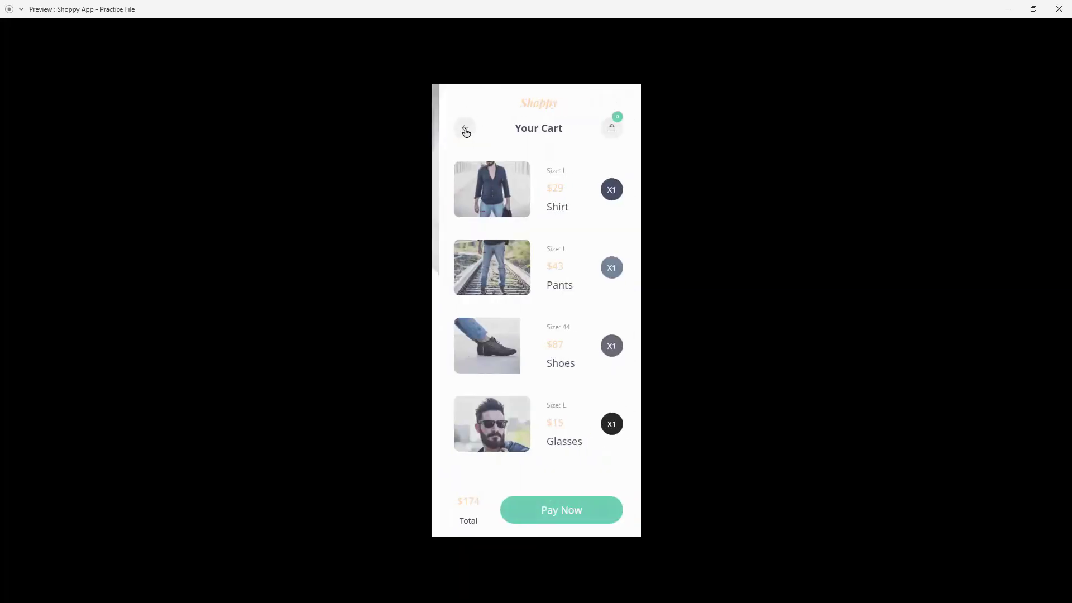
Test the Pay Now button on the Your Cart screen, and close the preview
{"action": "left_click", "coordinate": [540, 506]}
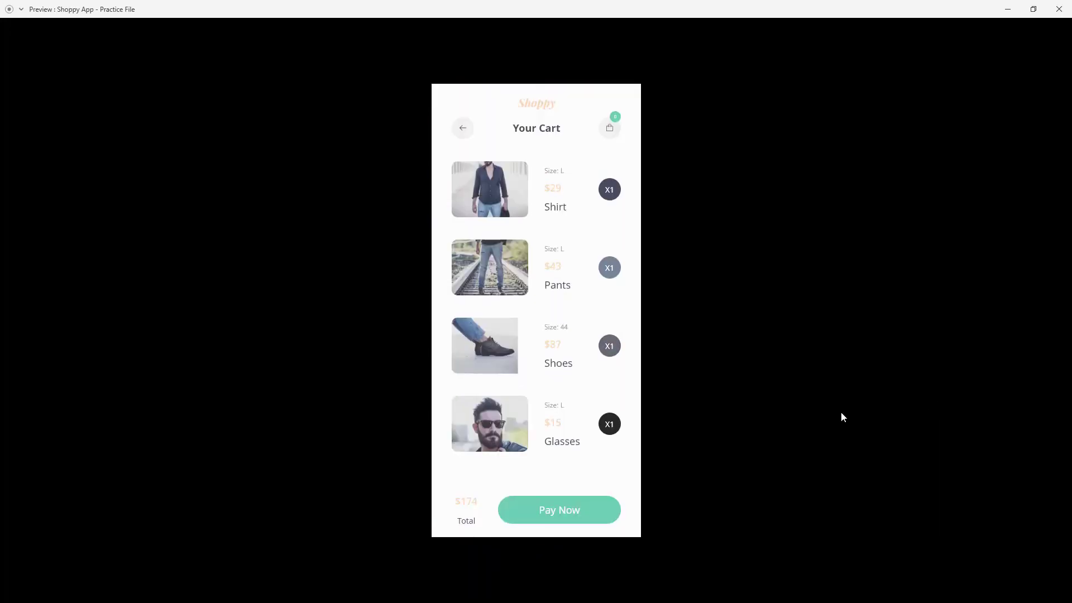
{"action": "left_click", "coordinate": [547, 515]}
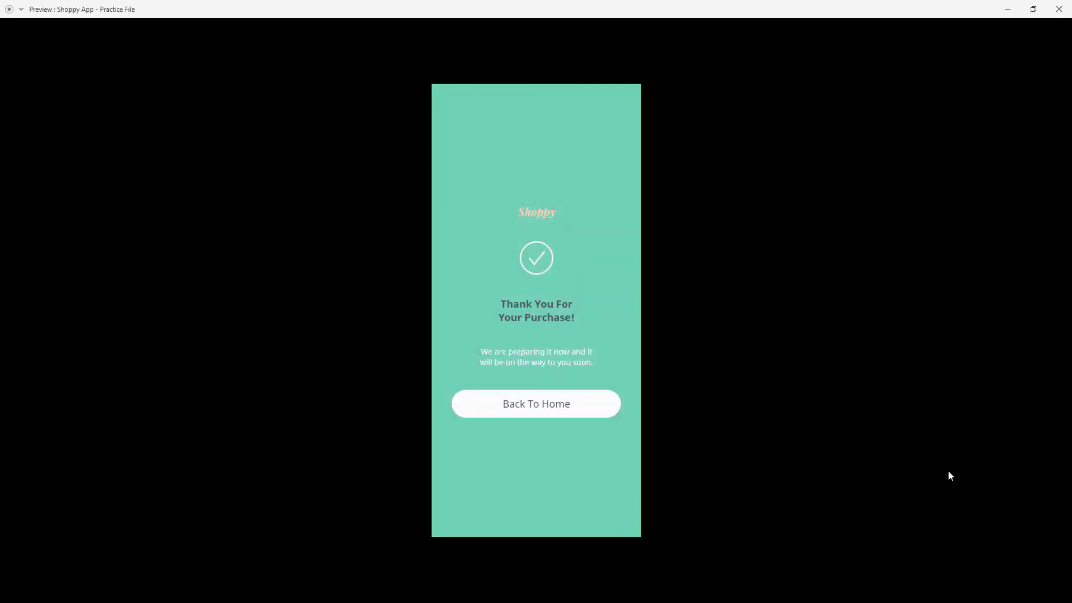
{"action": "left_click", "coordinate": [1058, 8]}
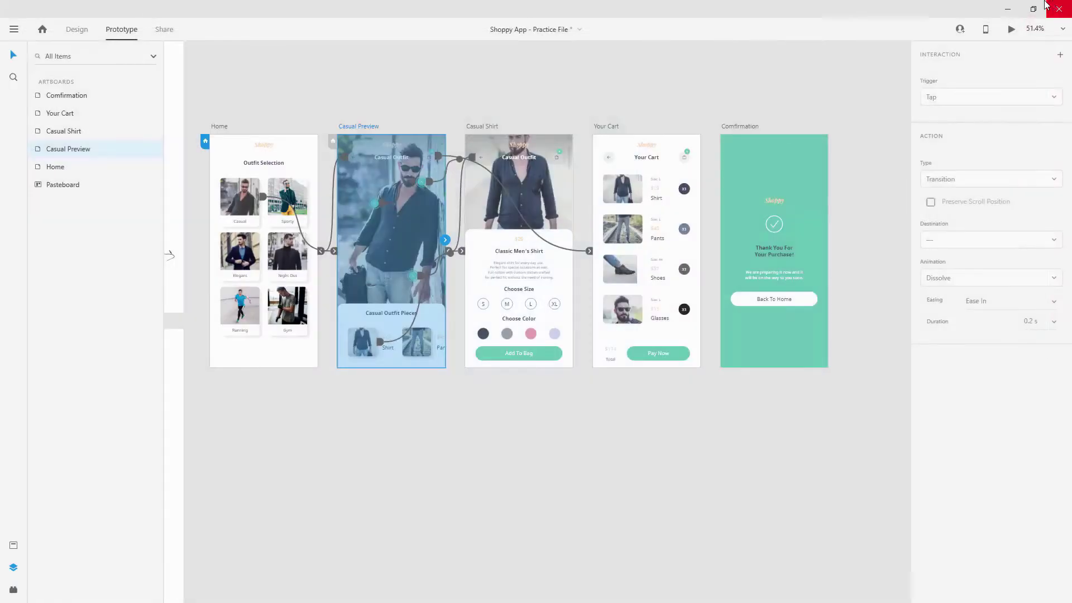
Link the Pay Now button's hover state to the Comfirmation artboard with a 0.6 s Auto-Animate tap transition
{"action": "left_click", "coordinate": [948, 95]}
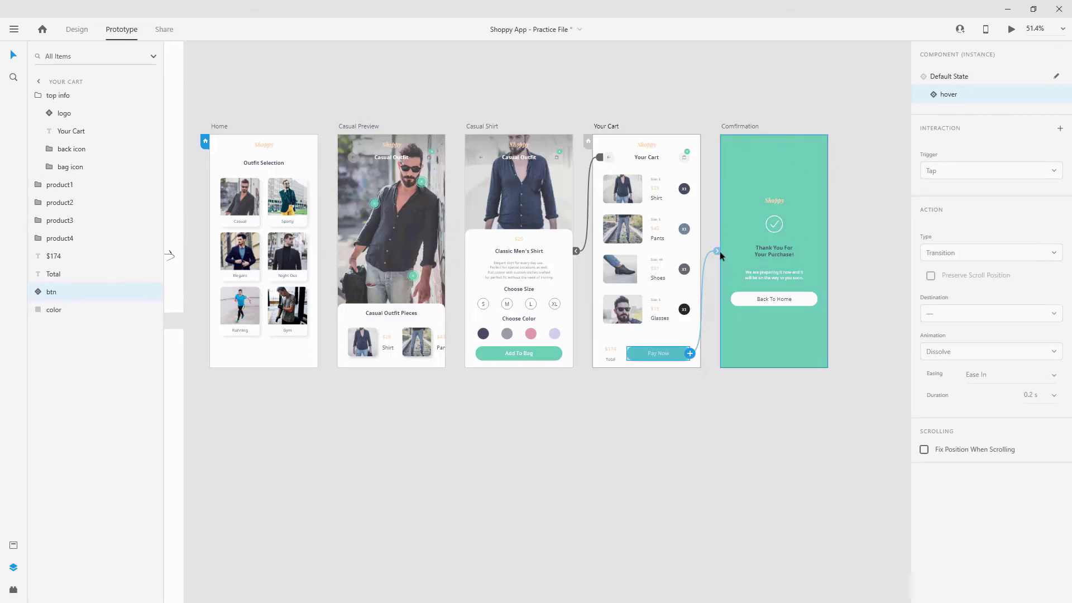
{"action": "left_click_drag", "start_coordinate": [720, 255], "coordinate": [722, 251]}
{"action": "left_click", "coordinate": [1054, 333]}
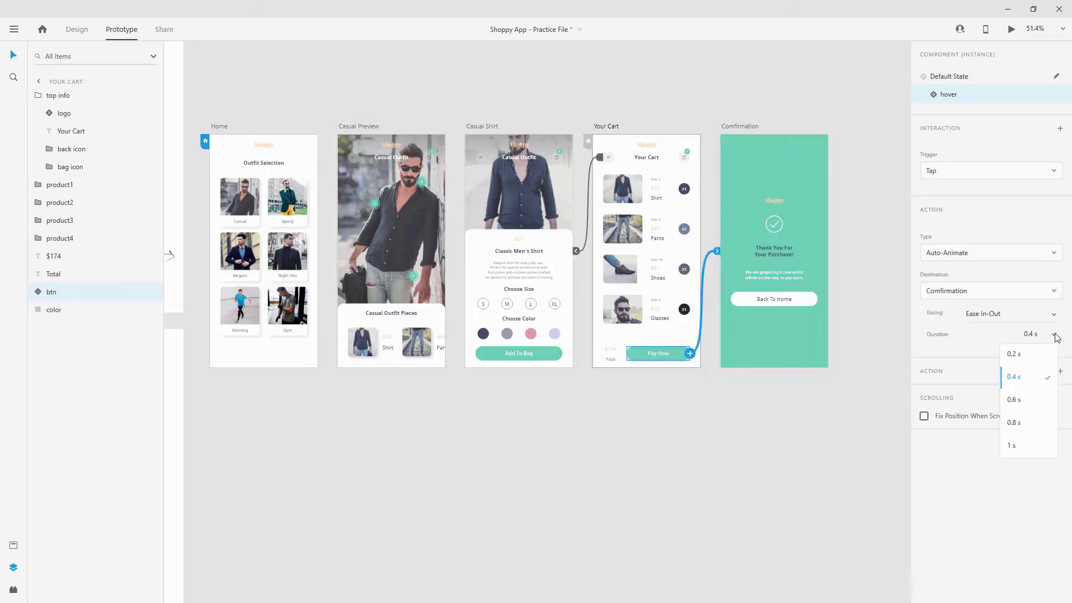
{"action": "left_click", "coordinate": [1013, 400]}
Preview the prototype from Your Cart, test the Pay Now and Back To Home buttons, and close the preview
{"action": "left_click", "coordinate": [602, 127]}
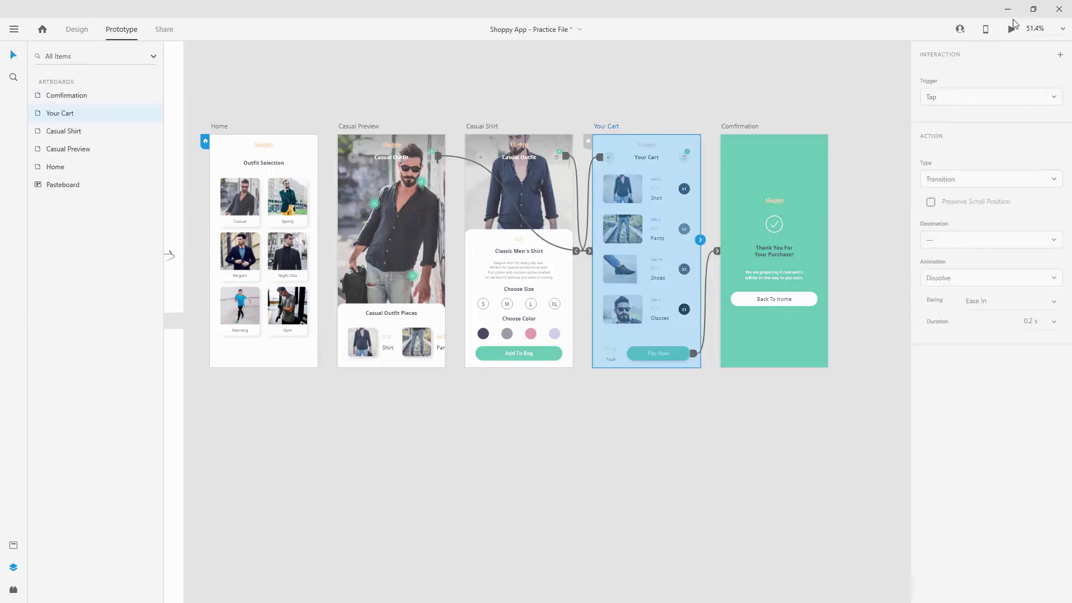
{"action": "left_click", "coordinate": [1011, 29]}
{"action": "left_click", "coordinate": [588, 129]}
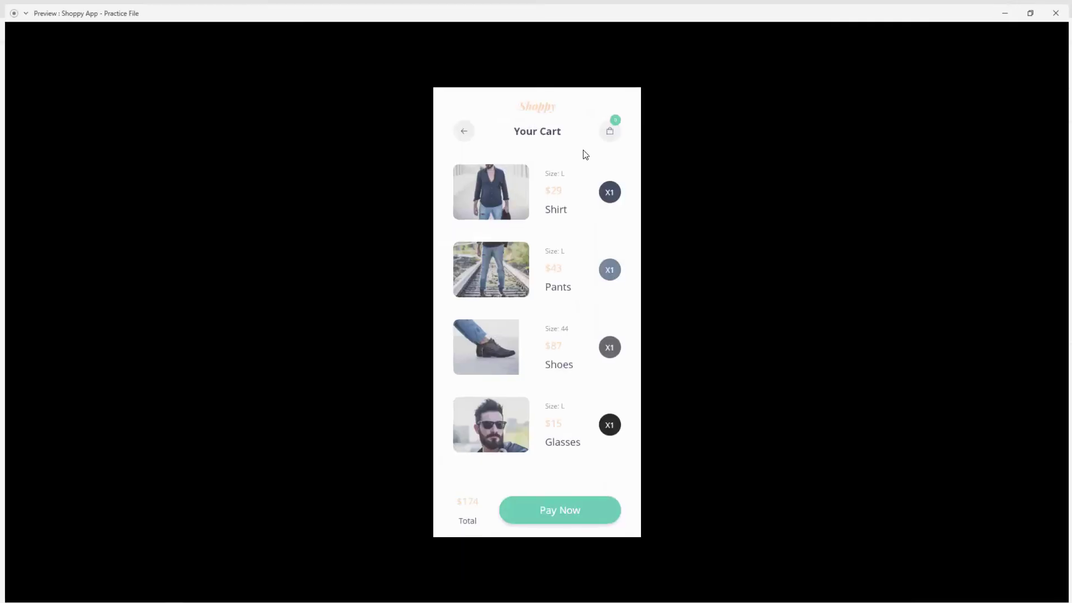
{"action": "left_click", "coordinate": [586, 511]}
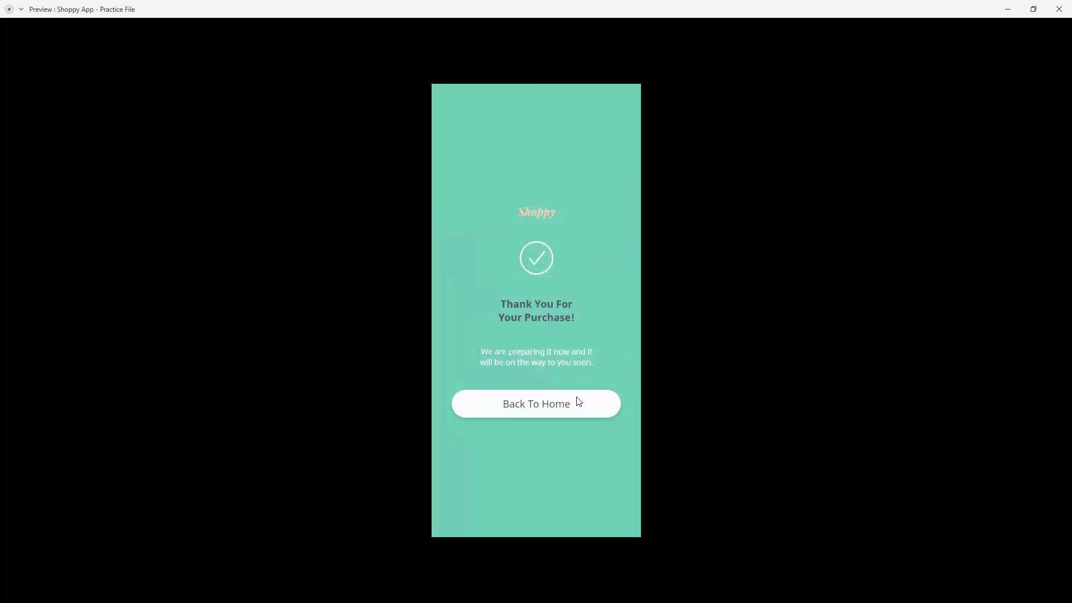
{"action": "left_click", "coordinate": [552, 405]}
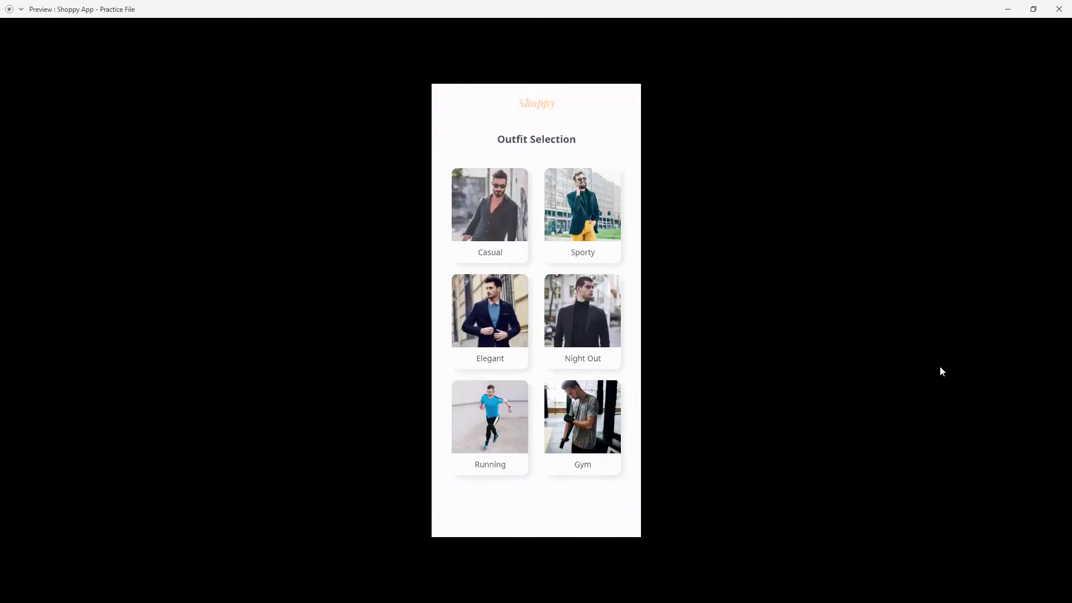
{"action": "left_click", "coordinate": [1058, 9]}
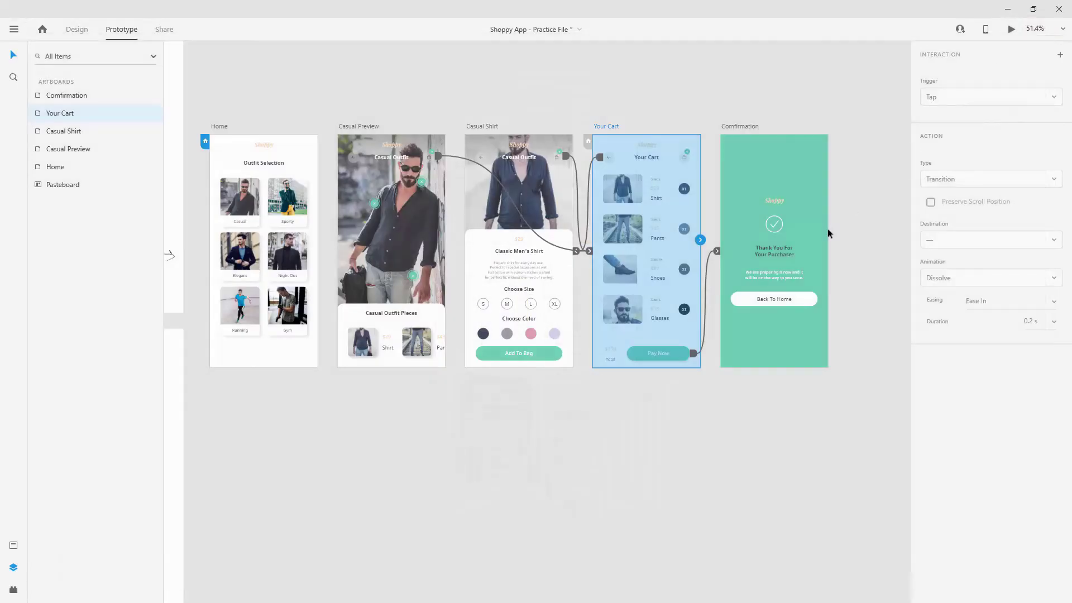
Return the Pay Now button to its Default State and set the duration of its hover animation to 0.3 s
{"action": "left_click", "coordinate": [674, 351]}
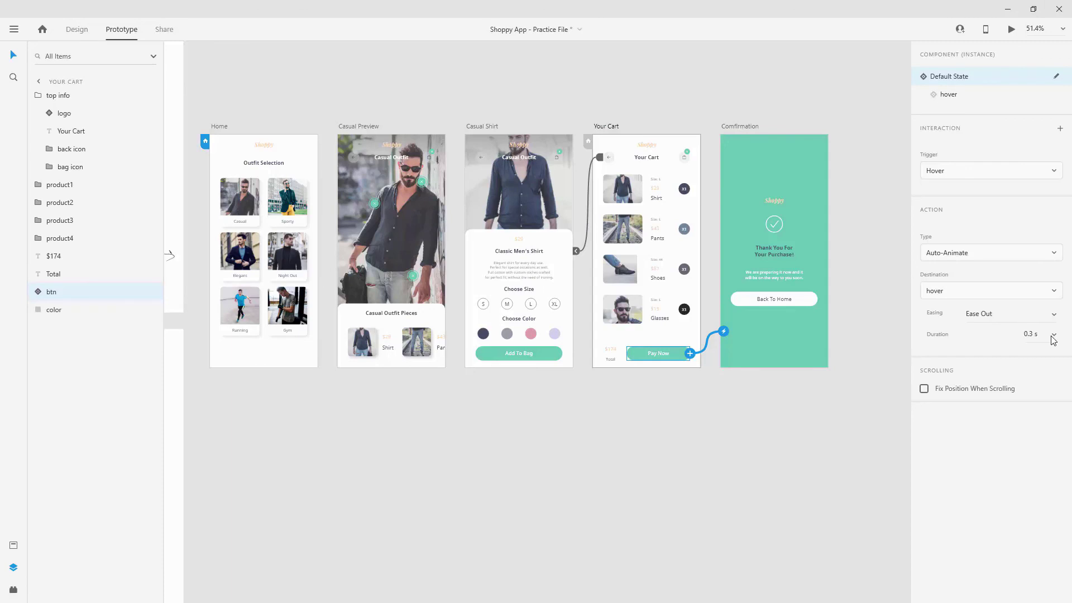
{"action": "left_click", "coordinate": [1028, 334]}
{"action": "type", "text": "4"}
{"action": "key", "text": "Return"}
{"action": "left_click", "coordinate": [1053, 335]}
{"action": "left_click", "coordinate": [1045, 339]}
{"action": "left_click", "coordinate": [1030, 334]}
{"action": "type", "text": "0.3"}
{"action": "key", "text": "Return"}
{"action": "left_click", "coordinate": [741, 464]}
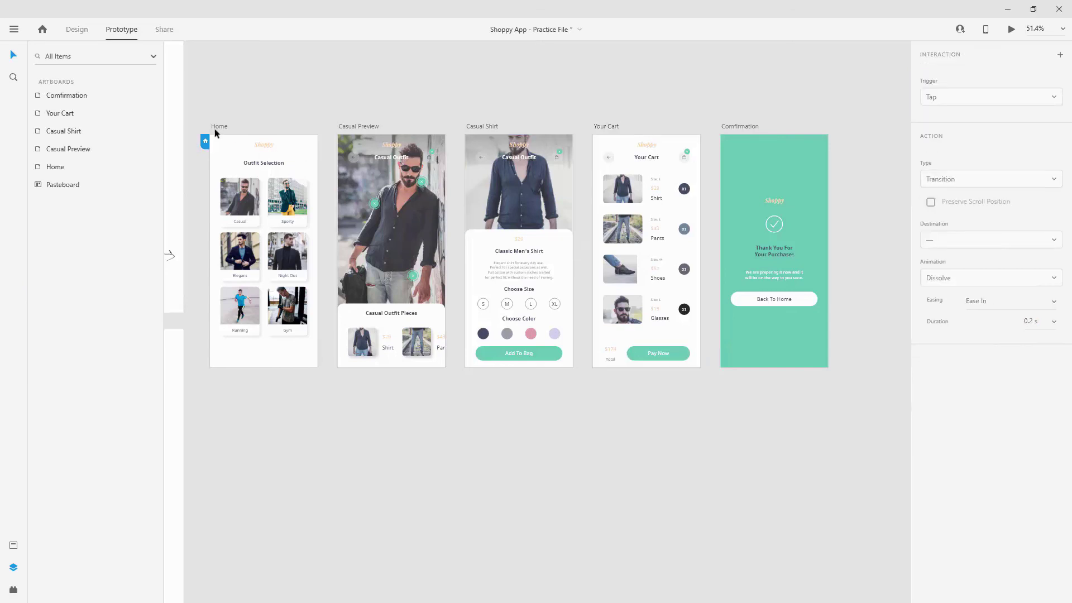
Switch to Design mode and fit the wireframe sketches and all app artboards in view
{"action": "left_click", "coordinate": [79, 30]}
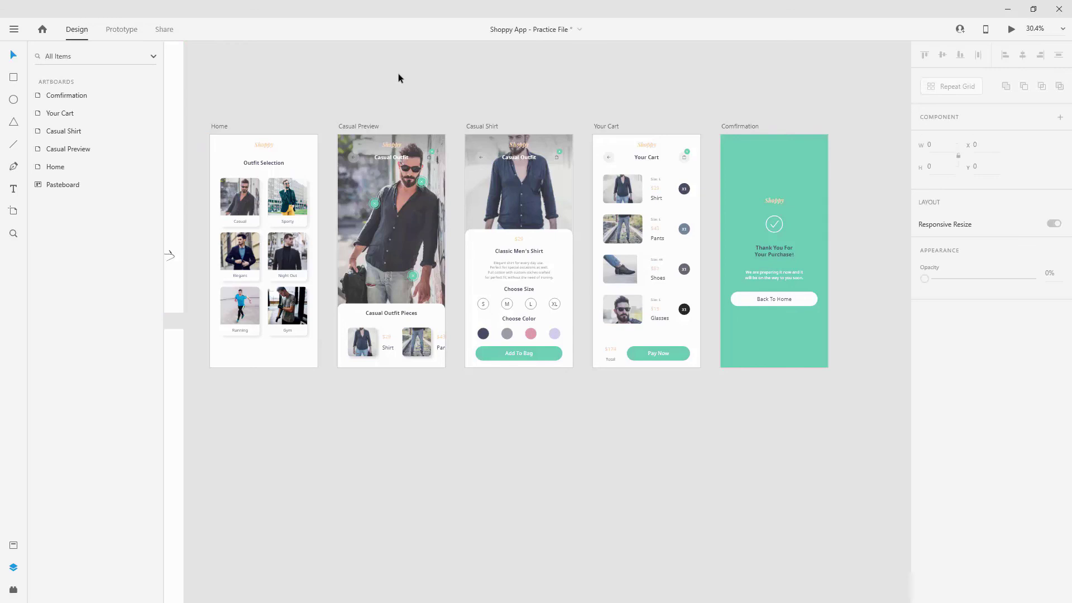
{"action": "key", "text": "ctrl+0"}
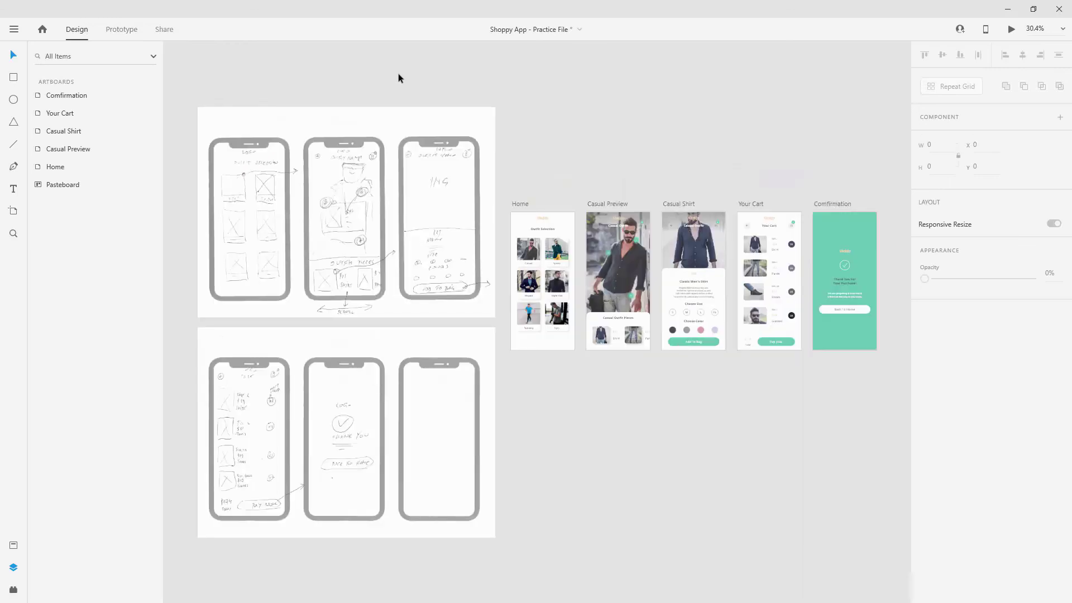